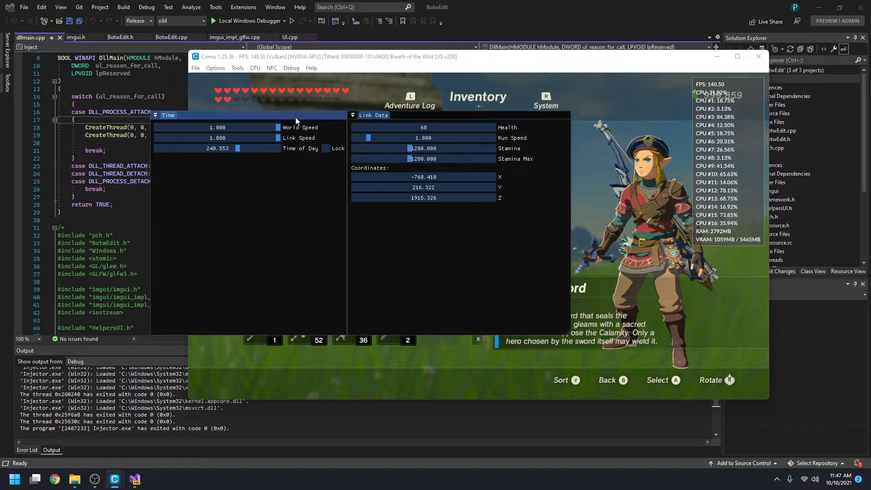
Arrange the game window and the editing overlay side by side, and close the inventory to resume play.
{"action": "left_click_drag", "start_coordinate": [368, 61], "coordinate": [506, 64]}
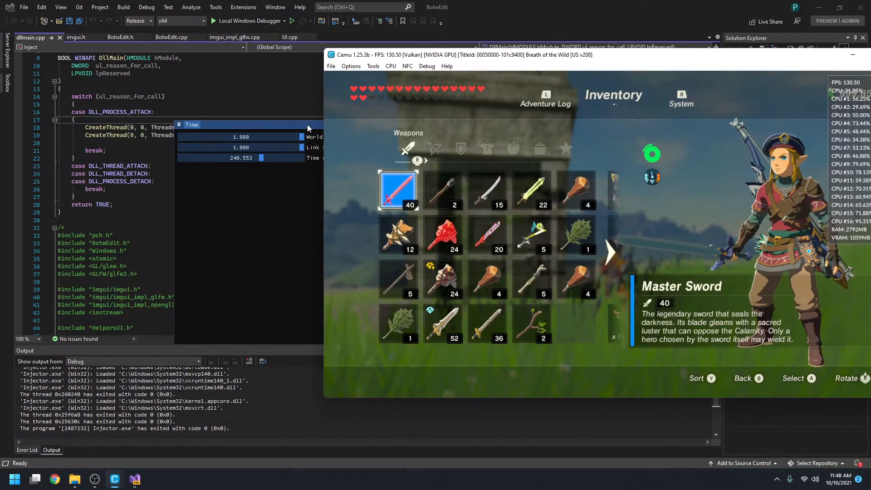
{"action": "left_click_drag", "start_coordinate": [306, 124], "coordinate": [208, 43]}
{"action": "left_click", "coordinate": [514, 65]}
{"action": "key", "text": "b"}
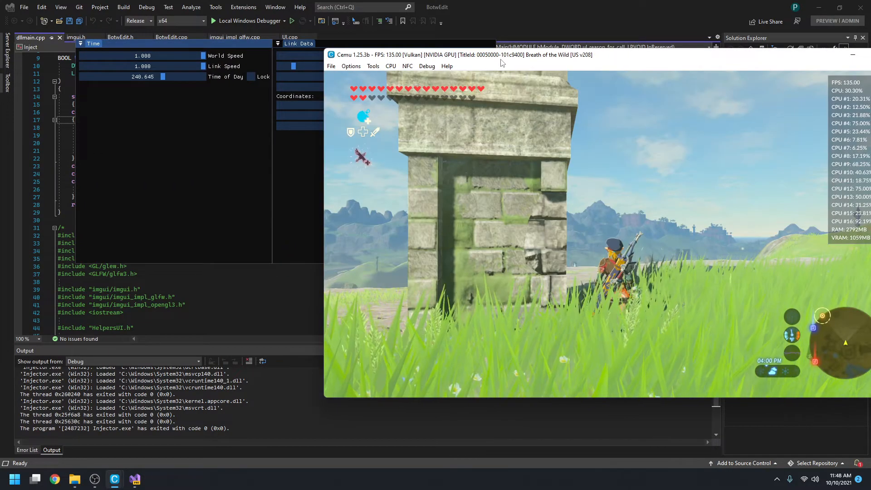
Advance the time of day, and test the world speed by slowing it to about 0.6 and restoring it to 1.
{"action": "left_click_drag", "start_coordinate": [168, 79], "coordinate": [184, 79]}
{"action": "left_click_drag", "start_coordinate": [206, 47], "coordinate": [178, 47]}
{"action": "left_click_drag", "start_coordinate": [168, 56], "coordinate": [118, 59]}
{"action": "left_click", "coordinate": [492, 72]}
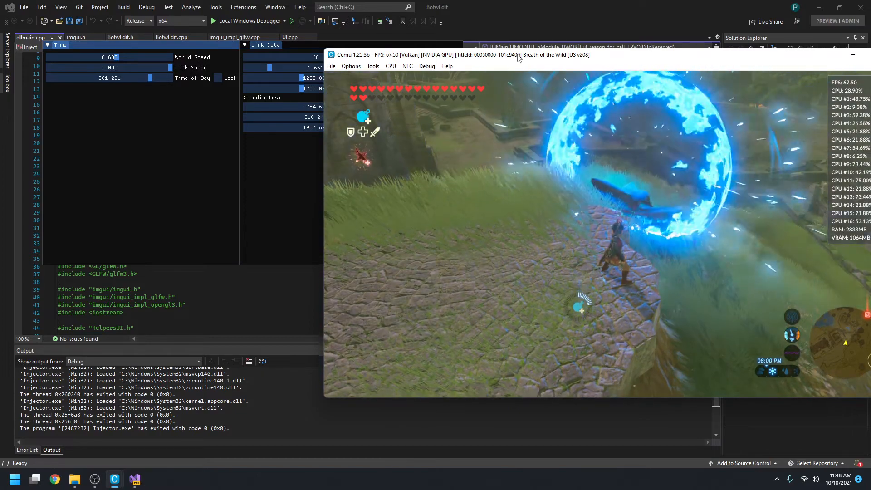
{"action": "left_click_drag", "start_coordinate": [119, 59], "coordinate": [275, 59]}
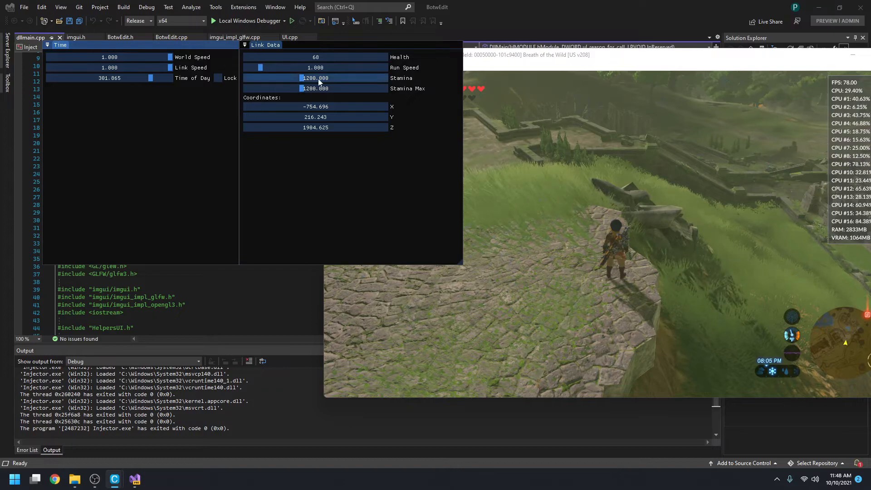
Separate the game window from the overlay and raise Link's run speed to about 3.7.
{"action": "left_click_drag", "start_coordinate": [544, 58], "coordinate": [578, 59]}
{"action": "mouse_move", "coordinate": [330, 62]}
{"action": "left_mouse_down"}
{"action": "mouse_move", "coordinate": [245, 49]}
{"action": "mouse_move", "coordinate": [260, 48]}
{"action": "left_mouse_up"}
{"action": "left_click_drag", "start_coordinate": [485, 57], "coordinate": [543, 51]}
{"action": "left_click_drag", "start_coordinate": [260, 62], "coordinate": [282, 64]}
{"action": "left_click_drag", "start_coordinate": [197, 72], "coordinate": [232, 72]}
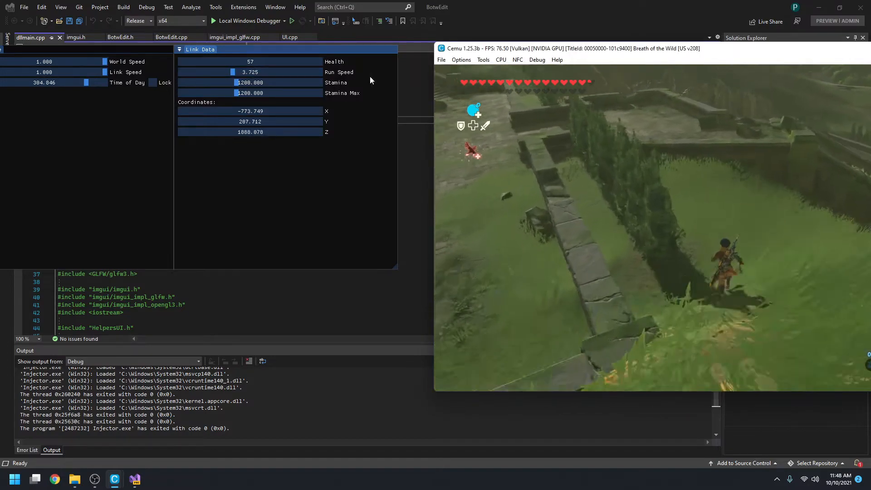
Set Link's run speed to exactly 1 and try adjusting his stamina.
{"action": "left_click", "coordinate": [249, 73]}
{"action": "left_click", "coordinate": [252, 72], "text": "ctrl"}
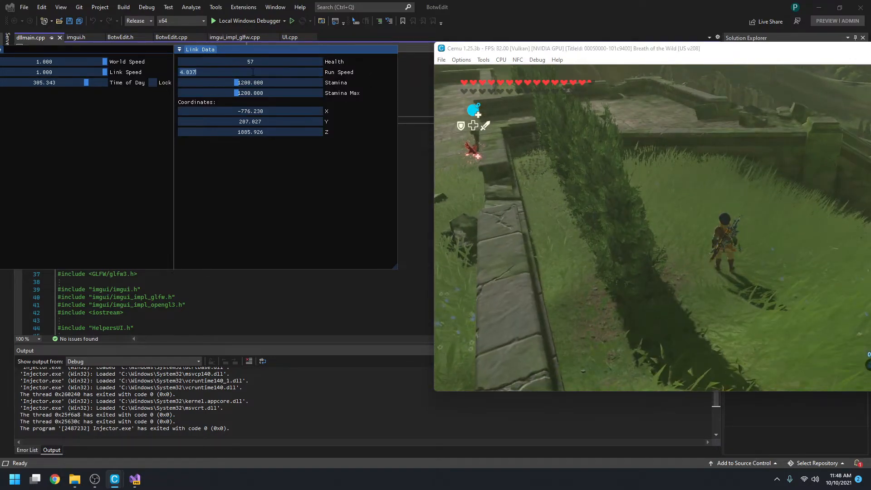
{"action": "type", "text": "1"}
{"action": "key", "text": "Return"}
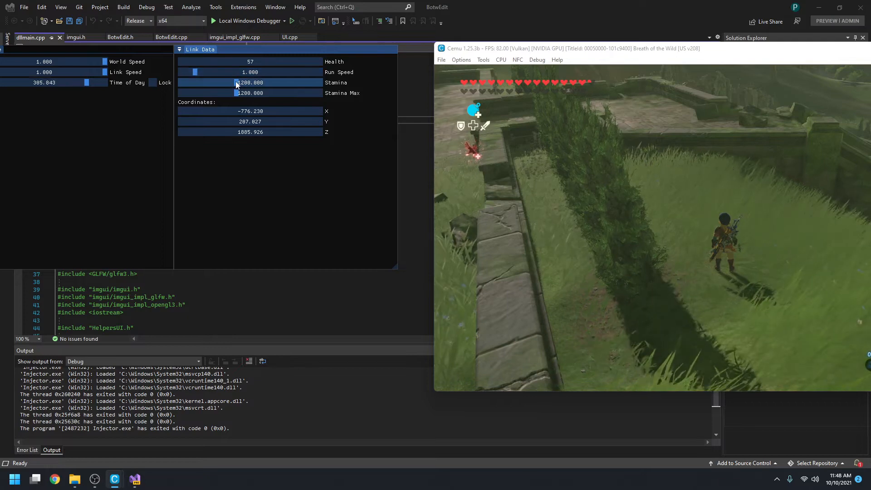
{"action": "mouse_move", "coordinate": [237, 84]}
{"action": "left_mouse_down"}
{"action": "mouse_move", "coordinate": [218, 80]}
{"action": "mouse_move", "coordinate": [251, 83]}
{"action": "mouse_move", "coordinate": [241, 81]}
{"action": "left_mouse_up"}
Move the overlay and game window back into view, and close the emulator and the BotwEdit code project.
{"action": "left_click_drag", "start_coordinate": [269, 49], "coordinate": [366, 72]}
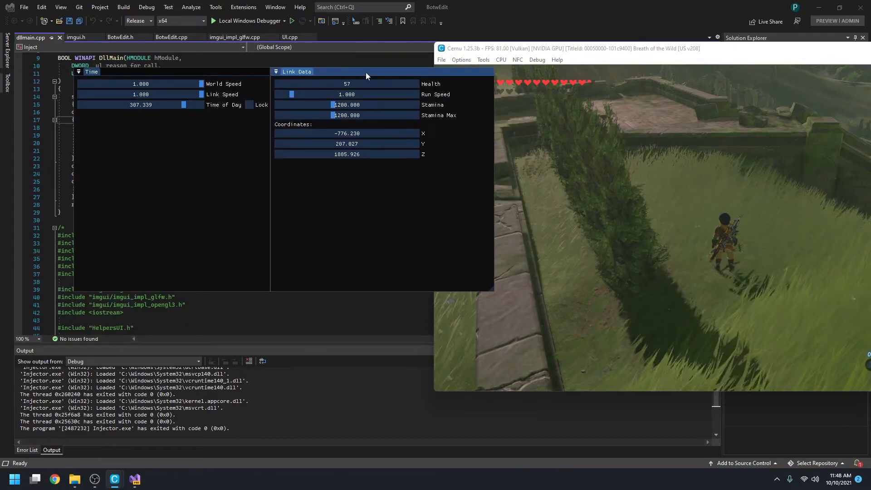
{"action": "left_click_drag", "start_coordinate": [627, 52], "coordinate": [335, 49]}
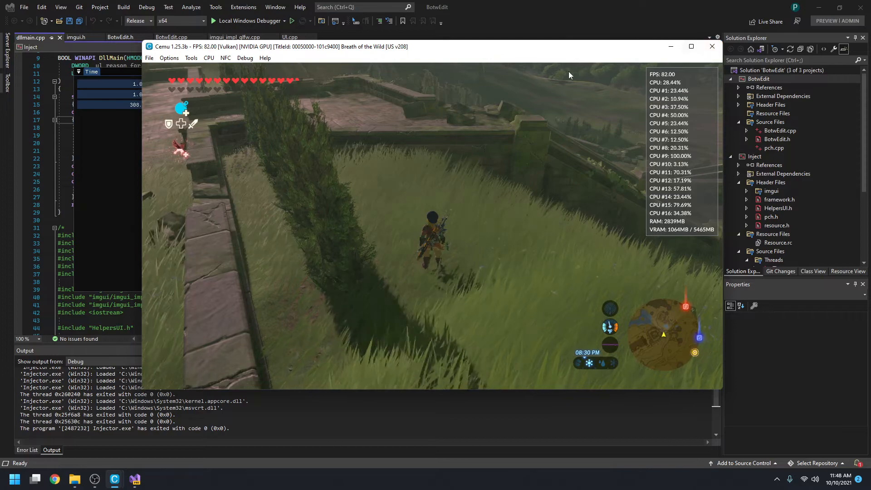
{"action": "left_click", "coordinate": [712, 46]}
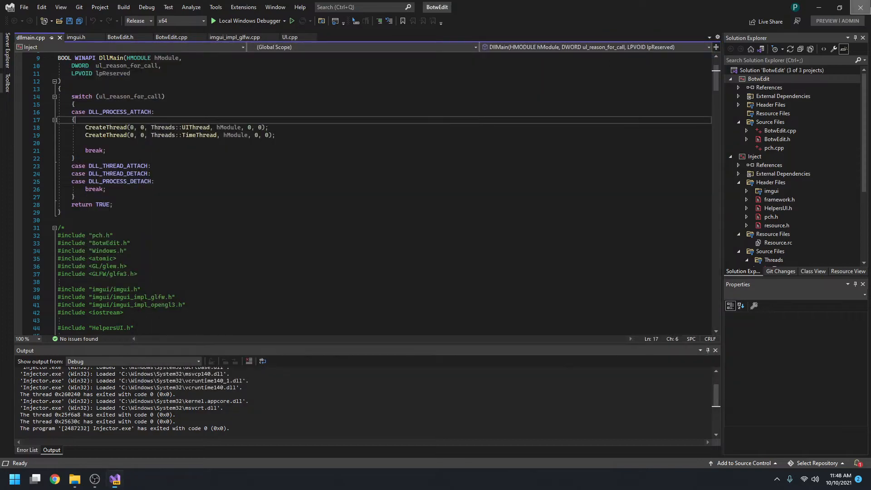
{"action": "left_click", "coordinate": [861, 7]}
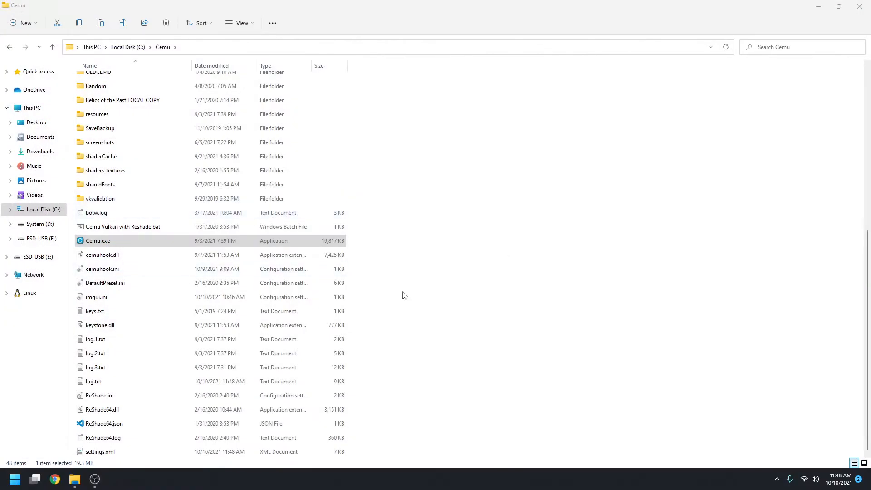
Launch Cemu.exe from the Cemu folder and start The Legend of Zelda - Breath of the Wild.
{"action": "double_click", "coordinate": [166, 241]}
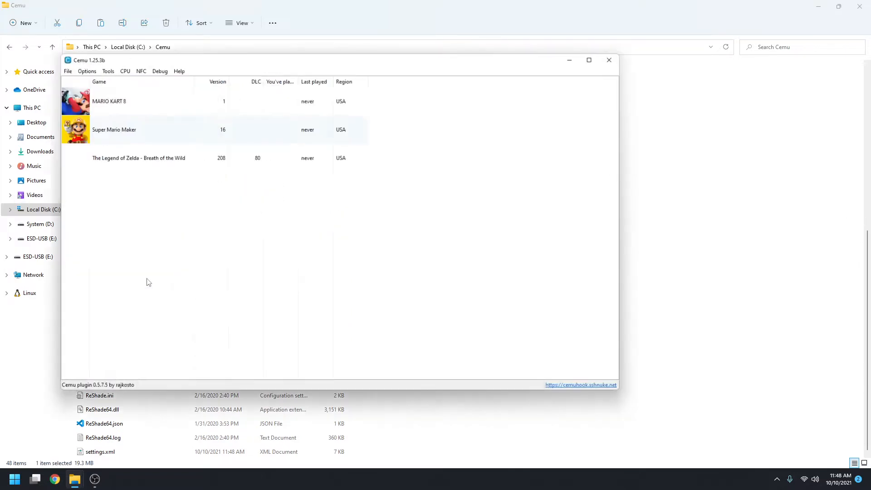
{"action": "left_click_drag", "start_coordinate": [130, 56], "coordinate": [269, 13]}
{"action": "double_click", "coordinate": [233, 124]}
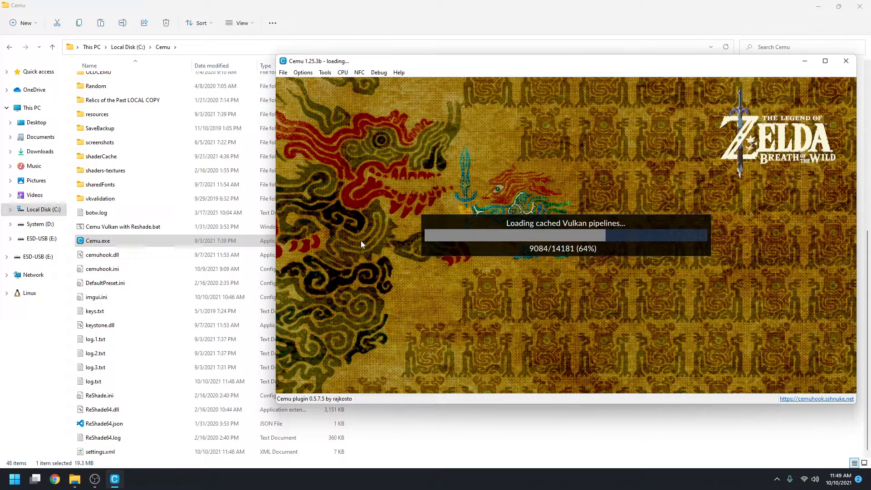
Open the zelda_link_position.CT table from the baseaddr_and_position folder in Cheat Engine.
{"action": "left_click", "coordinate": [78, 483]}
{"action": "left_click", "coordinate": [117, 432]}
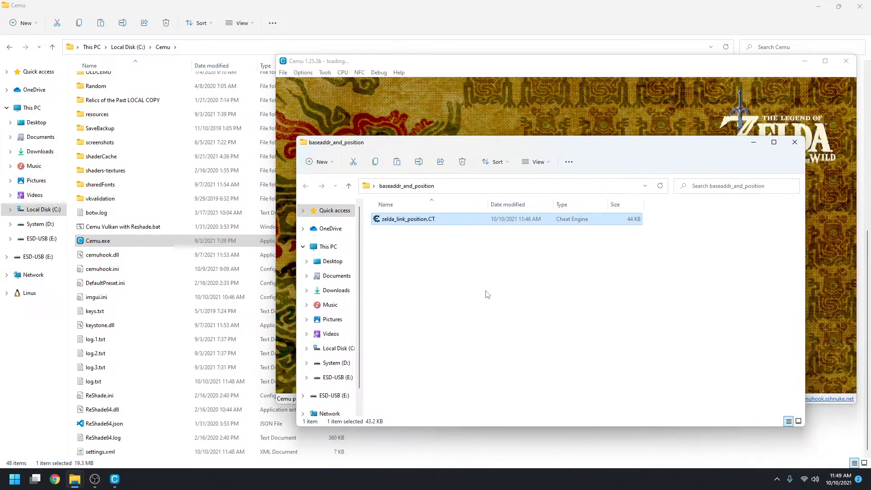
{"action": "left_click_drag", "start_coordinate": [487, 295], "coordinate": [467, 220]}
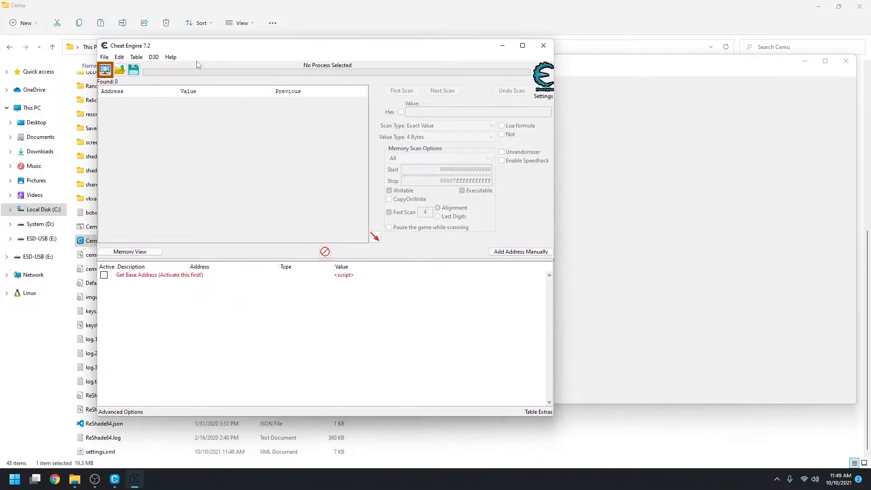
Open the script of the Get Base Address entry for viewing and position its editor window.
{"action": "right_click", "coordinate": [104, 258]}
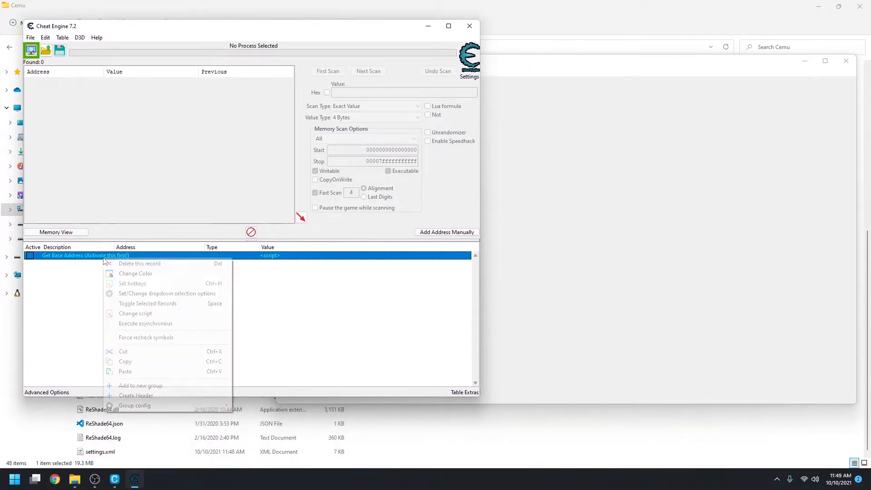
{"action": "left_click", "coordinate": [157, 313]}
{"action": "left_click_drag", "start_coordinate": [332, 108], "coordinate": [243, 80]}
Load the saved game in Breath of the Wild.
{"action": "left_click", "coordinate": [617, 71]}
{"action": "key", "text": "a"}
{"action": "key", "text": "a"}
Examine the script's base_addr allocation, symbol registration, thread creation and the instruction that moves rax into base_addr.
{"action": "left_click_drag", "start_coordinate": [256, 129], "coordinate": [41, 111]}
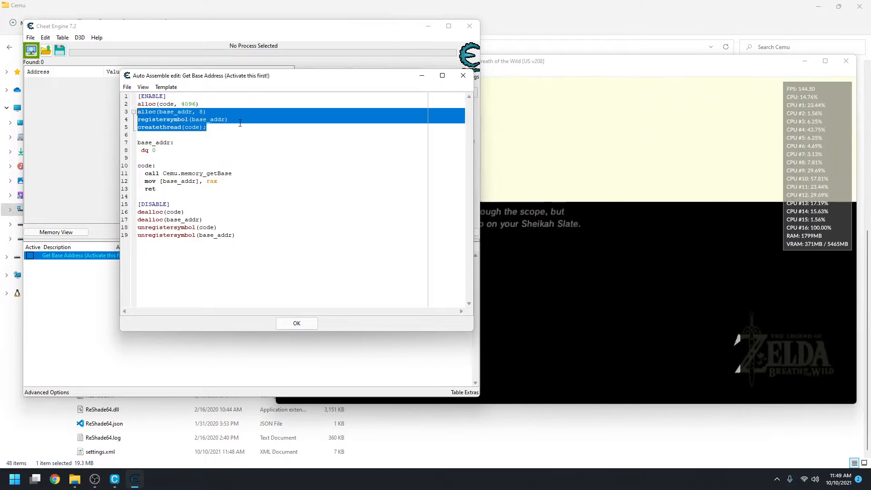
{"action": "left_click", "coordinate": [240, 126]}
{"action": "left_click_drag", "start_coordinate": [263, 114], "coordinate": [81, 111]}
{"action": "left_click_drag", "start_coordinate": [230, 120], "coordinate": [200, 119]}
{"action": "left_click", "coordinate": [217, 130]}
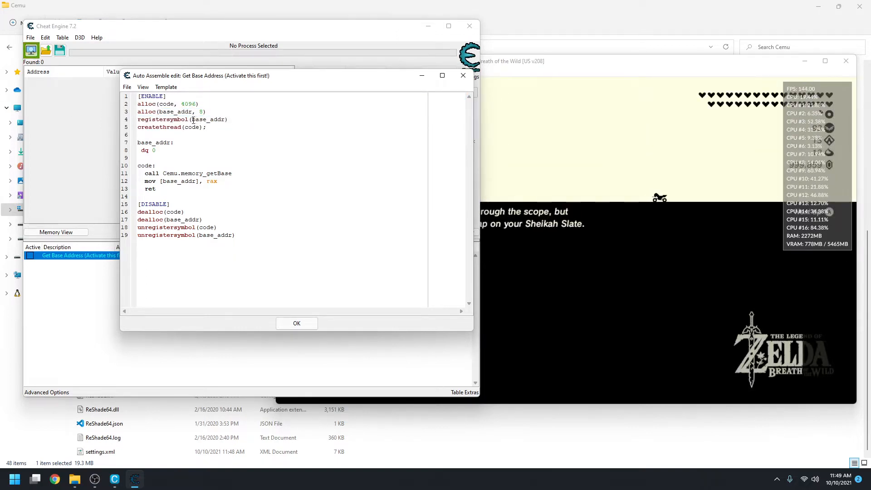
{"action": "left_click", "coordinate": [267, 138]}
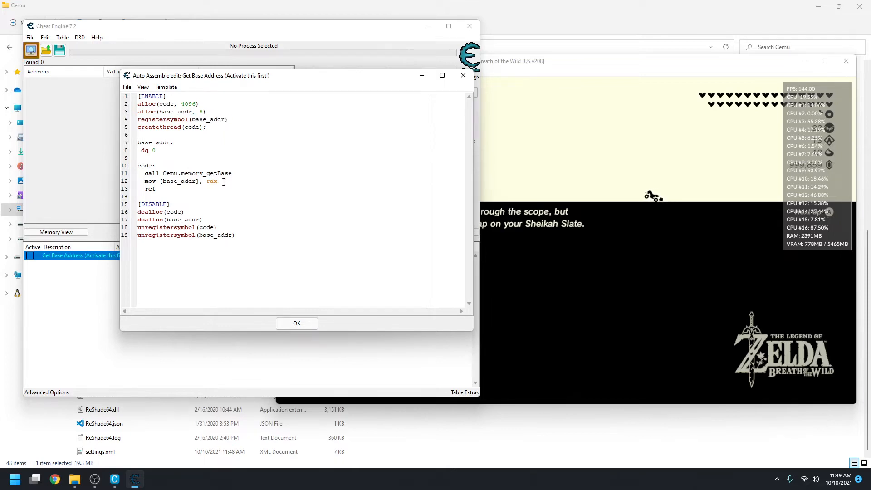
{"action": "left_click_drag", "start_coordinate": [221, 190], "coordinate": [156, 182]}
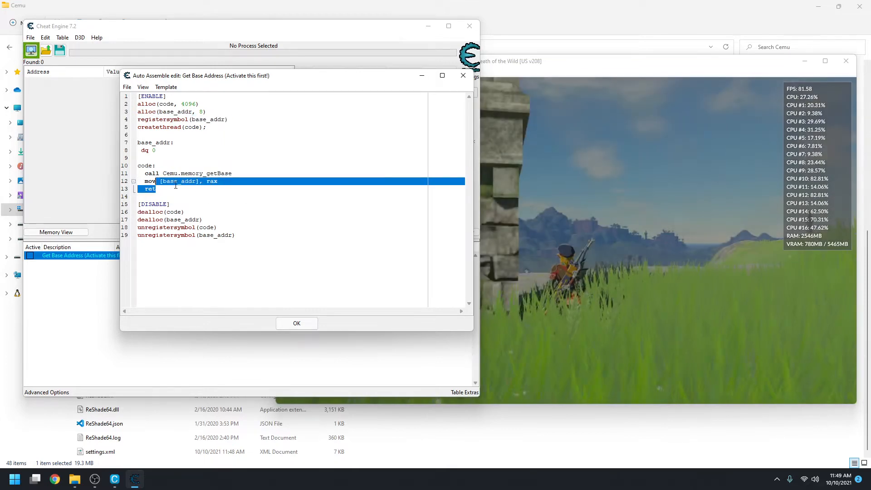
{"action": "left_click", "coordinate": [217, 189]}
Pause the game in the inventory, and review the script's Cemu.memory_getBase call and disable section before closing the script editor.
{"action": "left_click", "coordinate": [553, 75]}
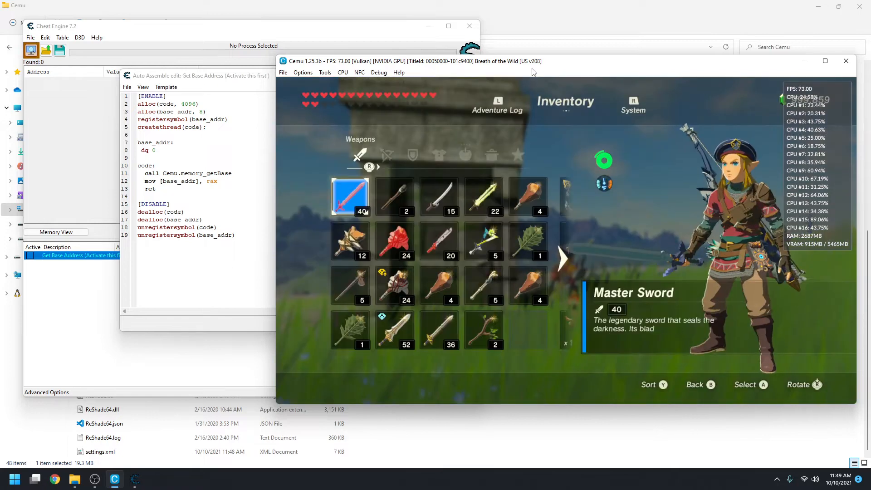
{"action": "left_click", "coordinate": [213, 171]}
{"action": "left_click_drag", "start_coordinate": [233, 174], "coordinate": [188, 173]}
{"action": "double_click", "coordinate": [181, 174]}
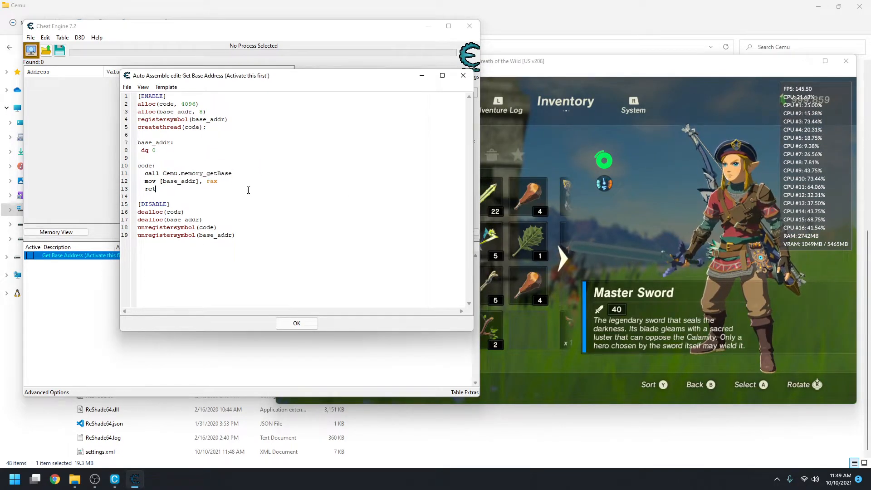
{"action": "left_click_drag", "start_coordinate": [242, 241], "coordinate": [136, 174]}
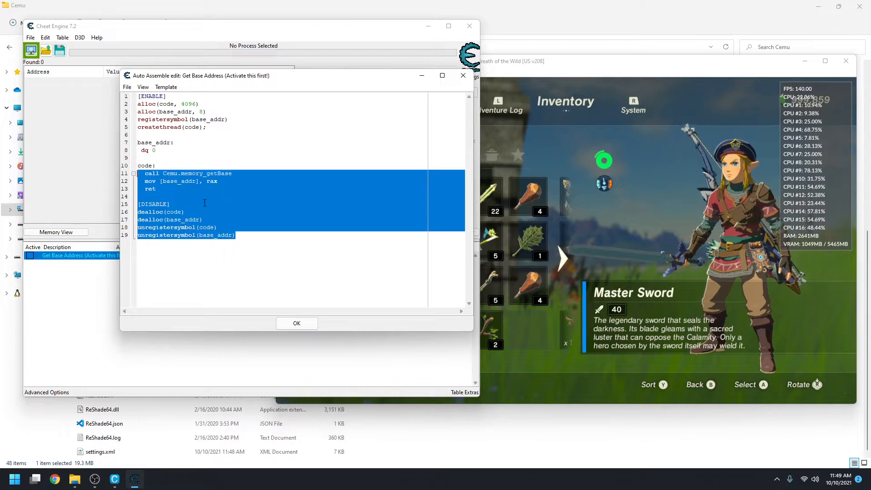
{"action": "left_click", "coordinate": [254, 212]}
{"action": "left_click", "coordinate": [466, 79]}
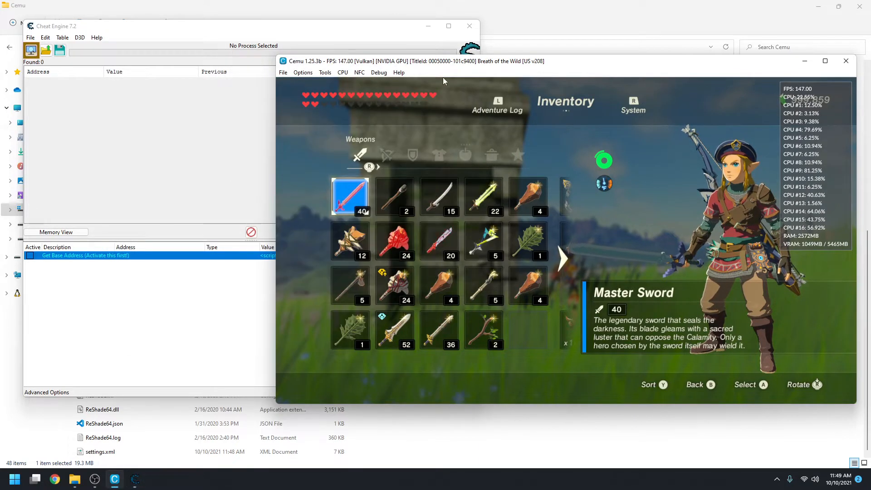
Attach Cheat Engine to the running Cemu 1.25.3b process, keeping the current address list.
{"action": "left_click_drag", "start_coordinate": [457, 64], "coordinate": [474, 54]}
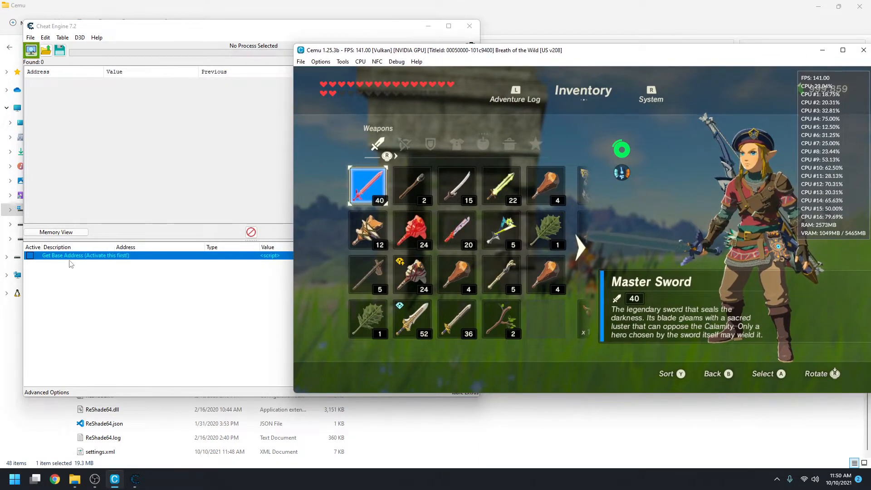
{"action": "left_click", "coordinate": [30, 263]}
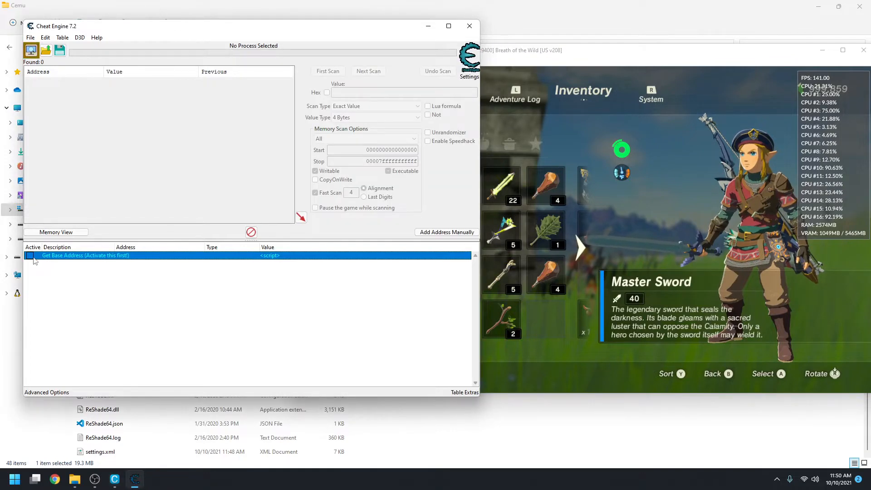
{"action": "left_click", "coordinate": [32, 52]}
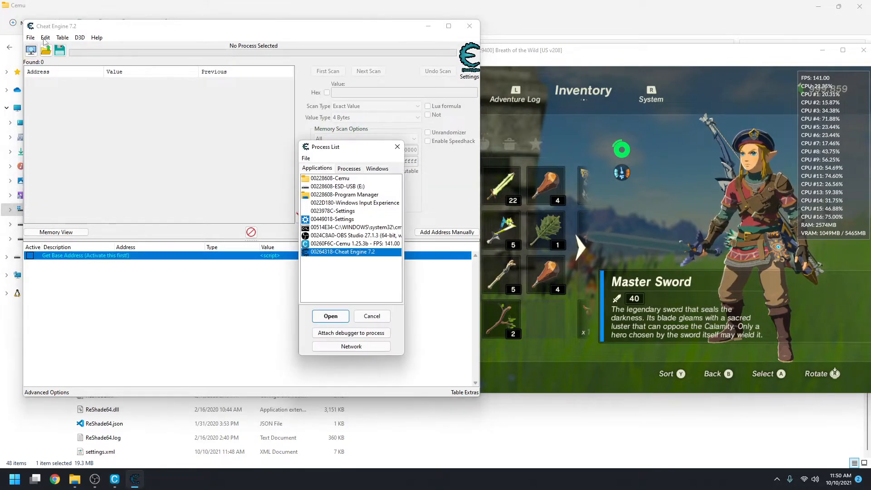
{"action": "left_click", "coordinate": [345, 243]}
{"action": "left_click", "coordinate": [333, 316]}
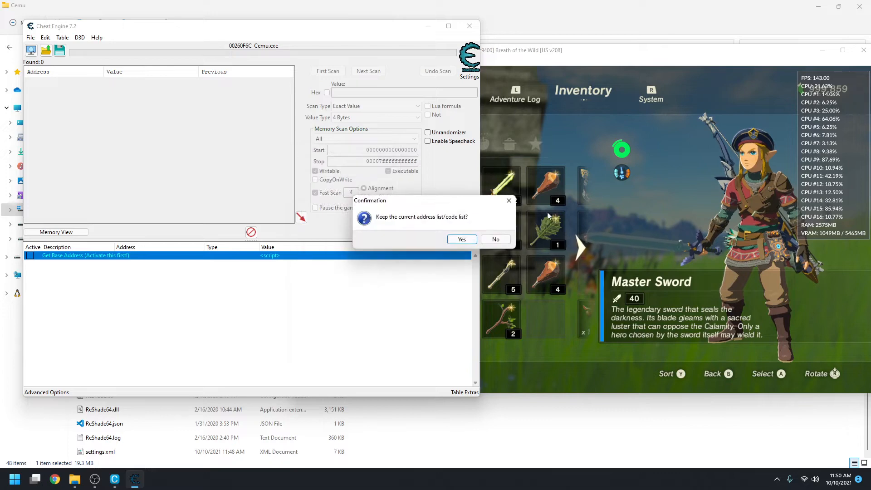
{"action": "left_click", "coordinate": [459, 240]}
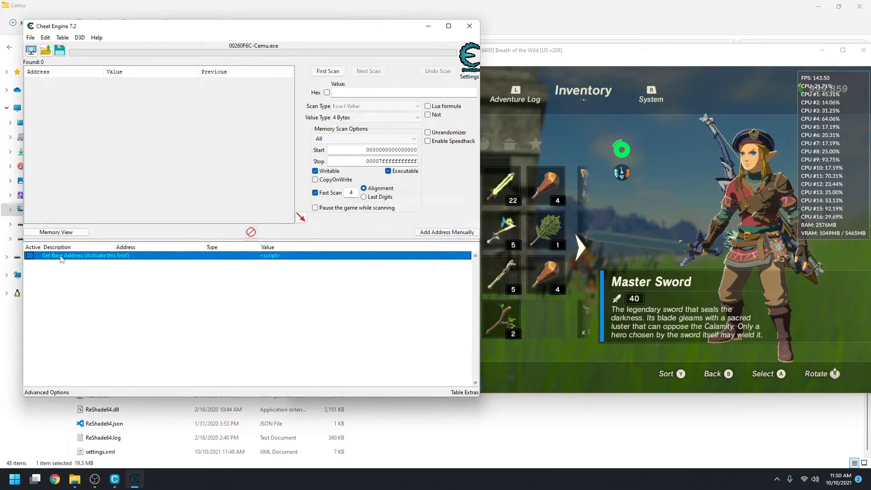
Activate the Get Base Address script and check the X, Y and Z entries under Link's position.
{"action": "left_click", "coordinate": [29, 255]}
{"action": "left_click", "coordinate": [187, 340]}
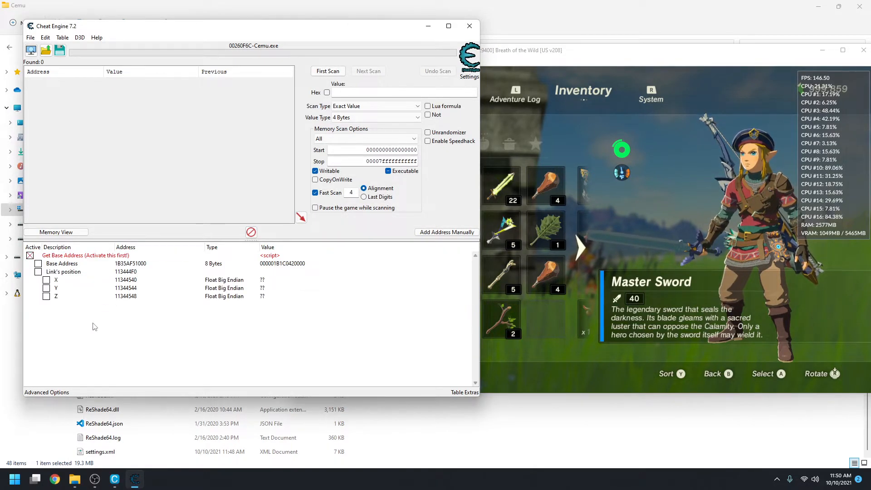
{"action": "left_click", "coordinate": [202, 296]}
{"action": "left_click", "coordinate": [218, 288]}
{"action": "left_click", "coordinate": [243, 280]}
{"action": "left_click", "coordinate": [259, 289]}
{"action": "left_click", "coordinate": [254, 297]}
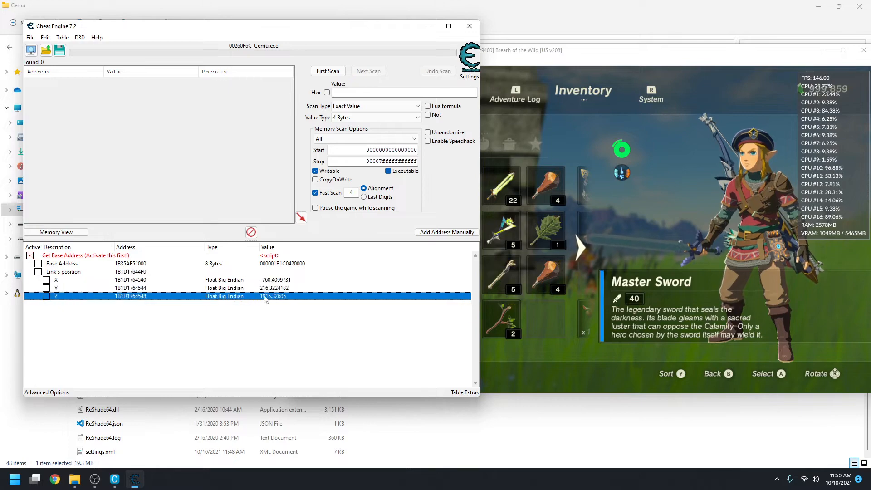
Move Link to another spot in the game, compare the table's X, Y and Z values, and reposition the game window beside it.
{"action": "left_click", "coordinate": [594, 56]}
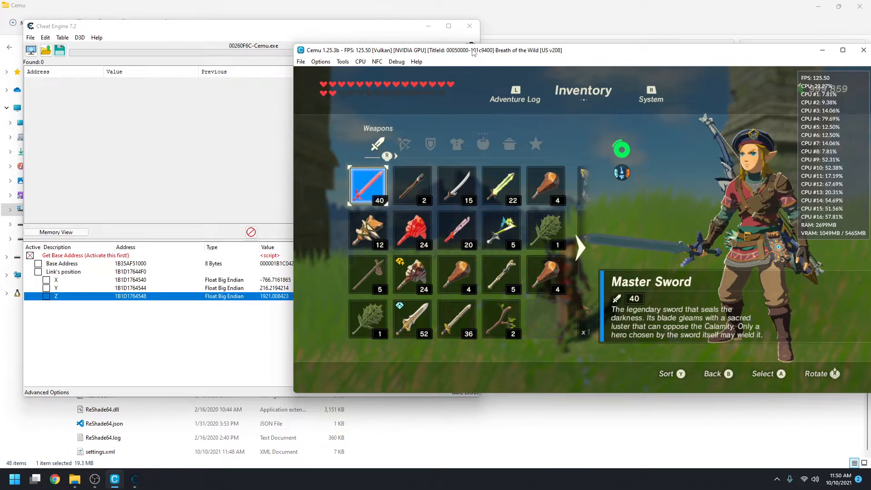
{"action": "mouse_move", "coordinate": [472, 49]}
{"action": "left_mouse_down"}
{"action": "mouse_move", "coordinate": [445, 30]}
{"action": "mouse_move", "coordinate": [467, 40]}
{"action": "left_mouse_up"}
{"action": "left_click_drag", "start_coordinate": [248, 29], "coordinate": [249, 32]}
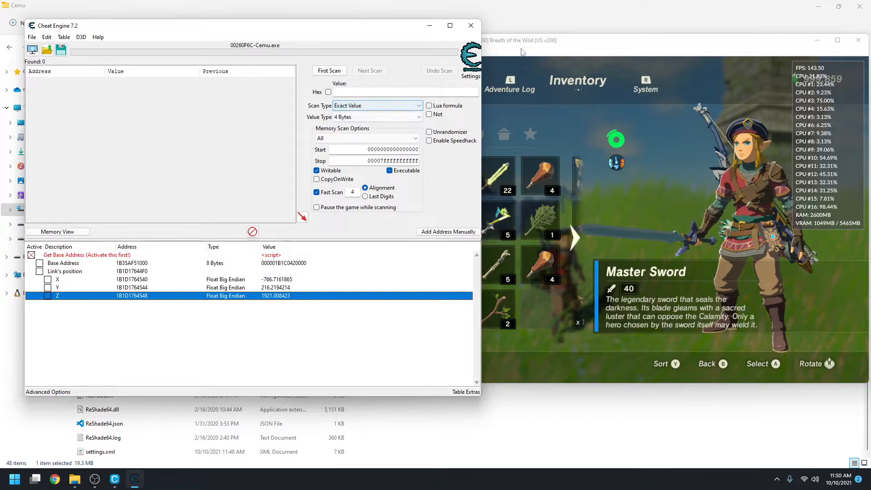
{"action": "left_click", "coordinate": [522, 51]}
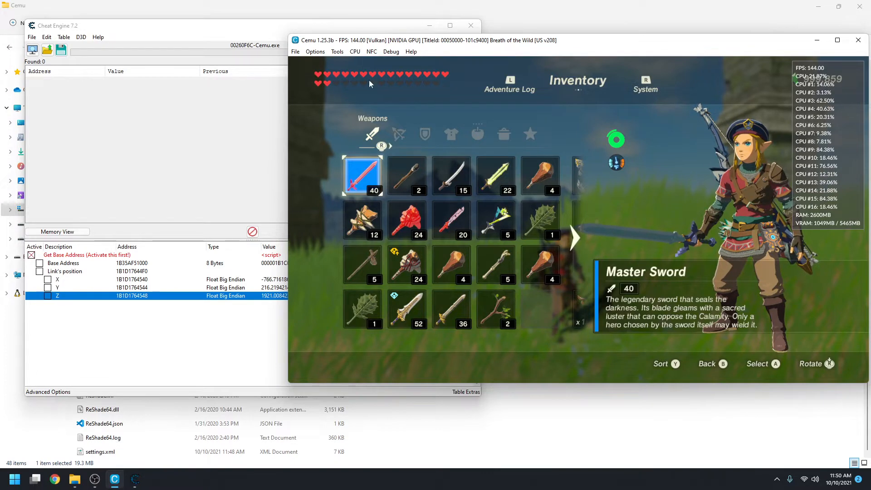
{"action": "mouse_move", "coordinate": [370, 44]}
{"action": "left_mouse_down"}
{"action": "mouse_move", "coordinate": [390, 56]}
{"action": "mouse_move", "coordinate": [373, 55]}
{"action": "left_mouse_up"}
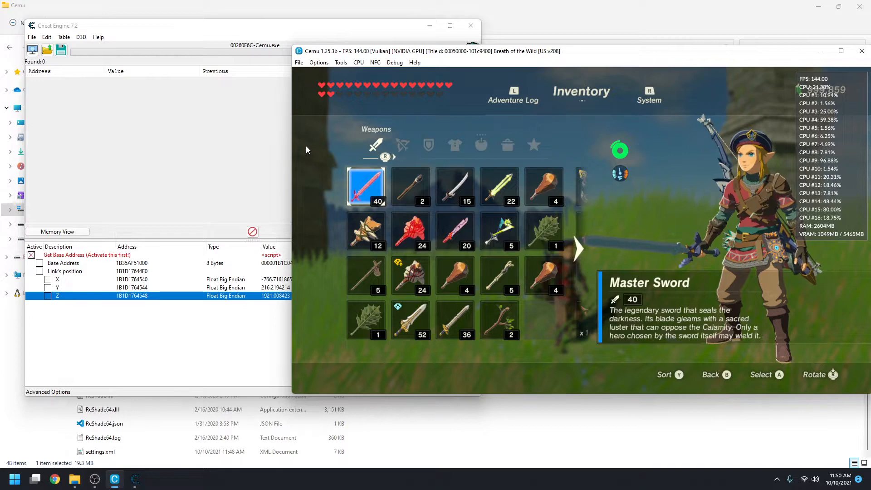
Switch to Chrome, calculate 17 * 4 with a Google search, and close the browser window.
{"action": "right_click", "coordinate": [55, 479]}
{"action": "left_click", "coordinate": [52, 412]}
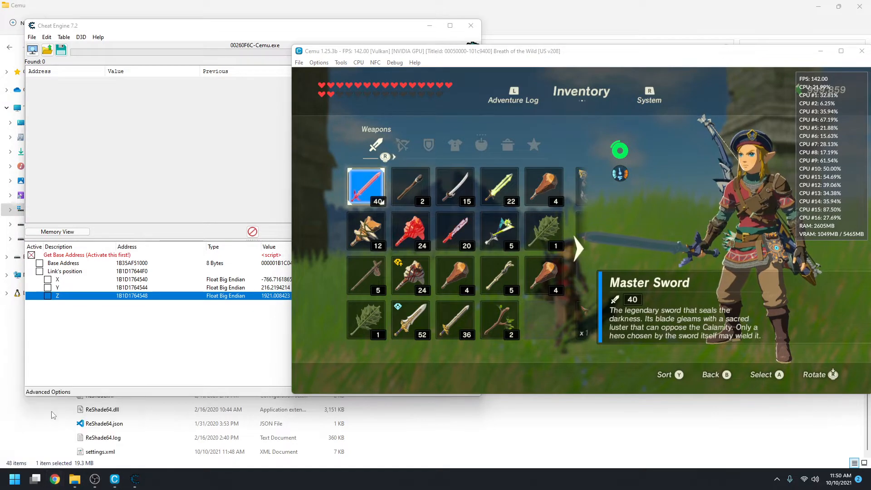
{"action": "left_click_drag", "start_coordinate": [201, 8], "coordinate": [477, 321]}
{"action": "type", "text": "17"}
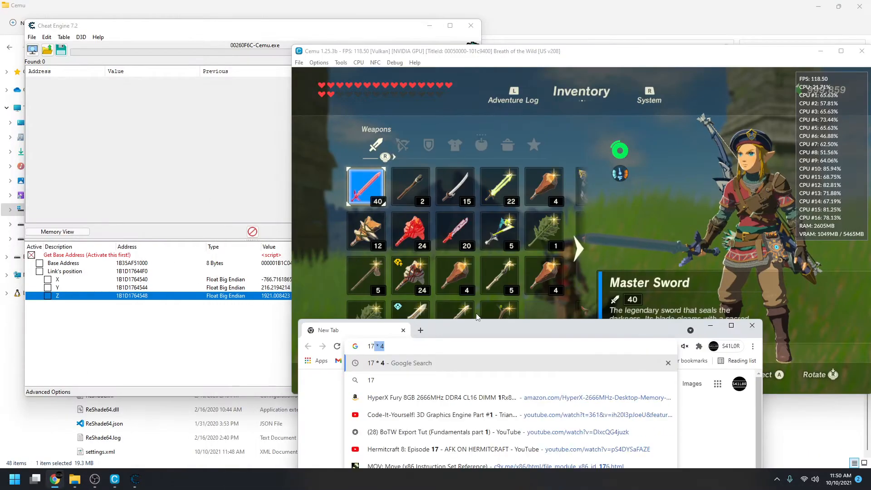
{"action": "type", "text": " * 4"}
{"action": "key", "text": "Return"}
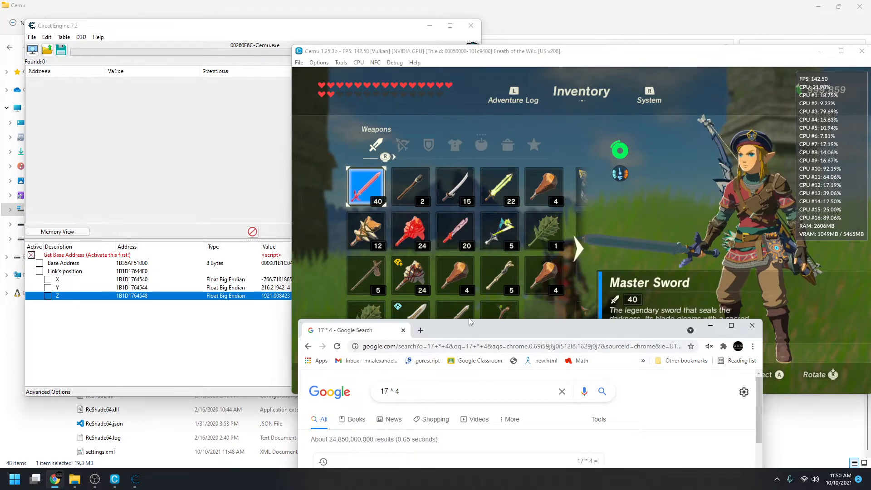
{"action": "left_click_drag", "start_coordinate": [470, 321], "coordinate": [387, 127]}
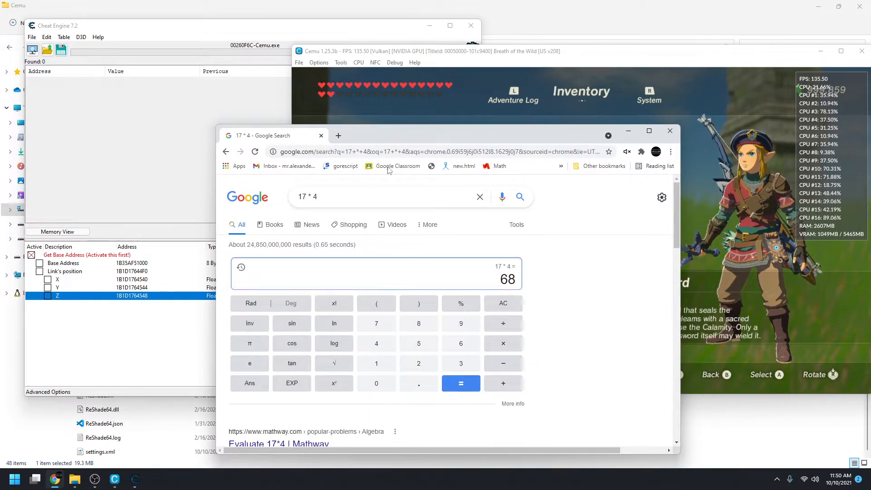
{"action": "left_click_drag", "start_coordinate": [323, 144], "coordinate": [471, 175]}
{"action": "left_click", "coordinate": [470, 166]}
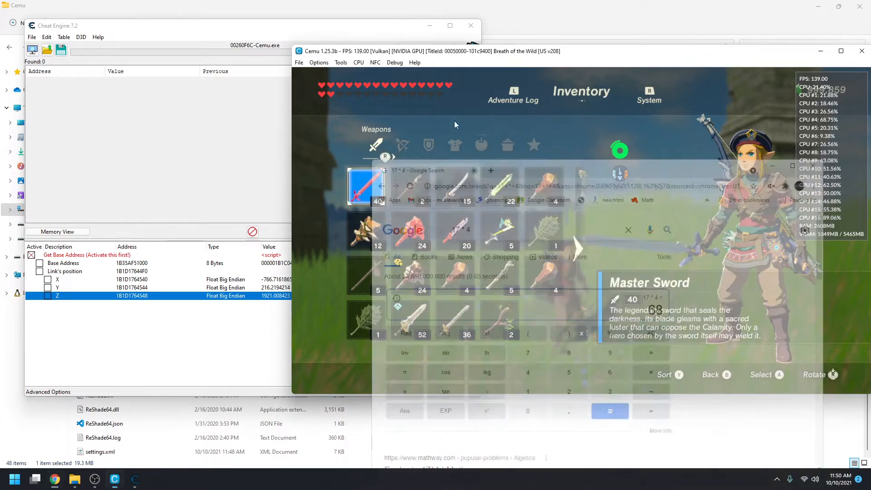
Uncover Cheat Engine's scan settings beside the game window and set the scan value type to Byte.
{"action": "left_click_drag", "start_coordinate": [449, 57], "coordinate": [525, 75]}
{"action": "left_click_drag", "start_coordinate": [261, 27], "coordinate": [340, 84]}
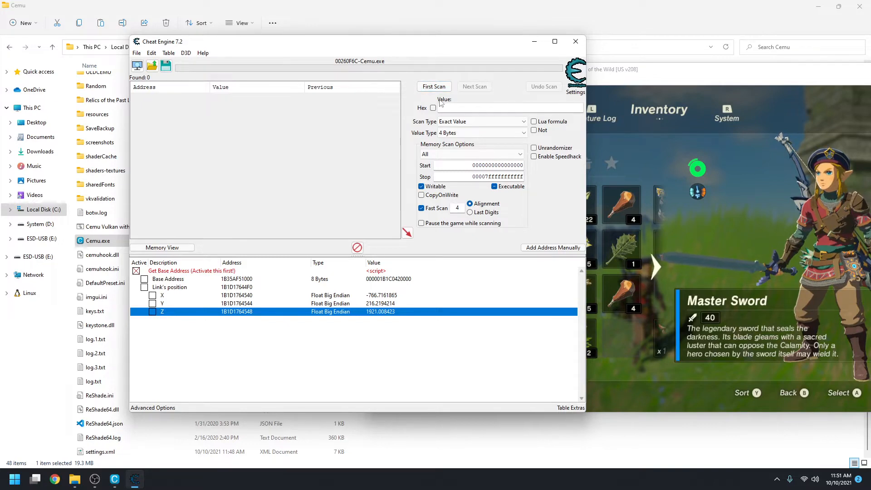
{"action": "left_click", "coordinate": [455, 108]}
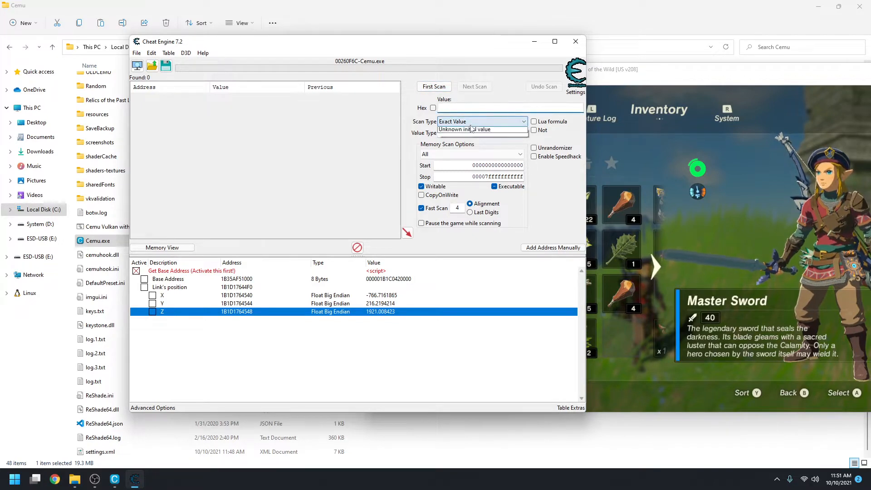
{"action": "left_click", "coordinate": [472, 129]}
{"action": "left_click", "coordinate": [476, 132]}
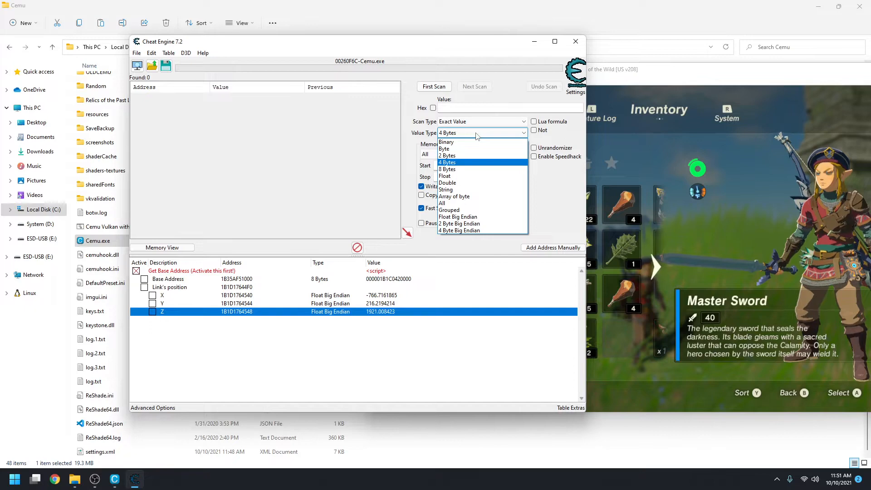
{"action": "left_click", "coordinate": [476, 134]}
{"action": "left_click_drag", "start_coordinate": [601, 70], "coordinate": [678, 73]}
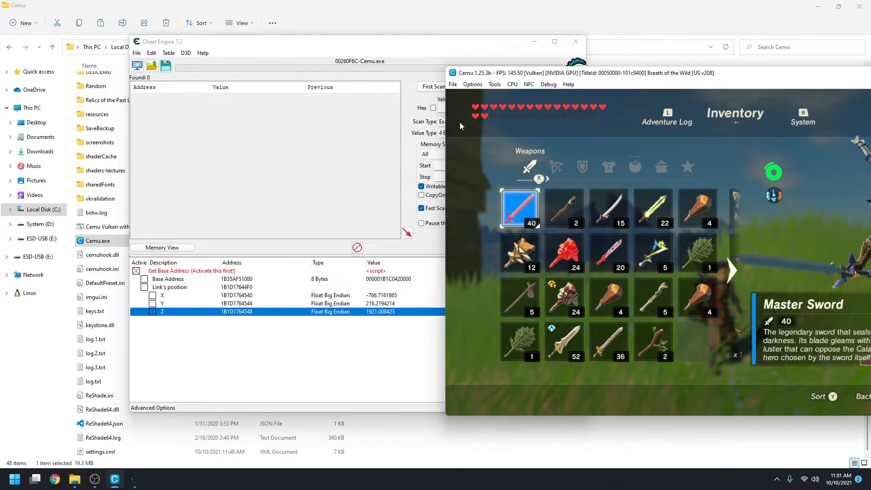
{"action": "left_click", "coordinate": [426, 138]}
{"action": "left_click", "coordinate": [470, 133]}
{"action": "left_click", "coordinate": [472, 169]}
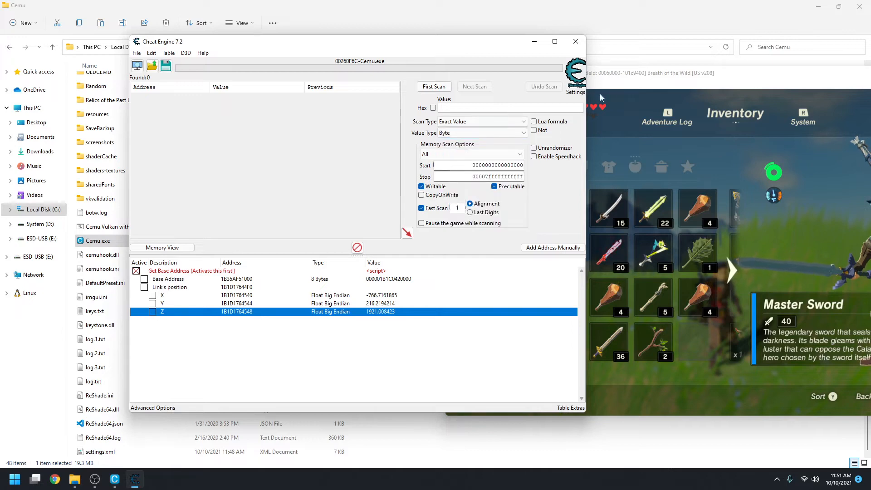
Place the Cheat Engine and Cemu windows side by side so that they do not overlap.
{"action": "left_click", "coordinate": [600, 94]}
{"action": "left_click_drag", "start_coordinate": [435, 45], "coordinate": [356, 39]}
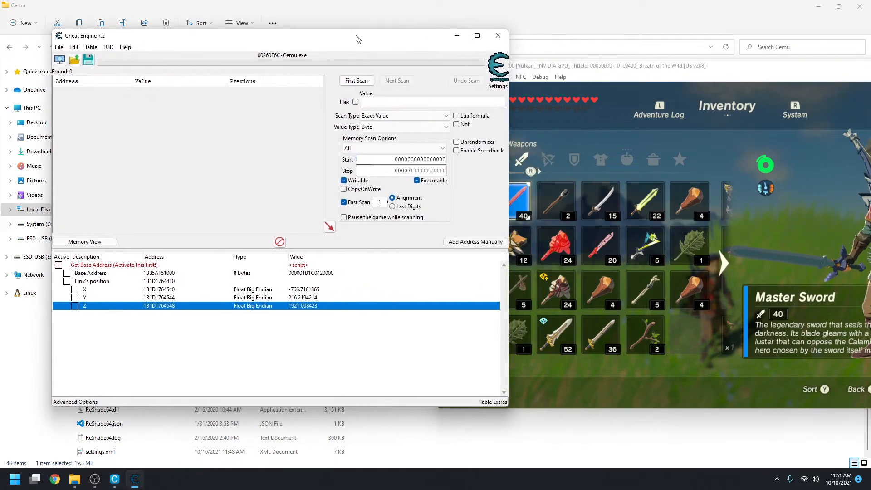
{"action": "left_click_drag", "start_coordinate": [485, 67], "coordinate": [588, 68]}
{"action": "left_click", "coordinate": [354, 49]}
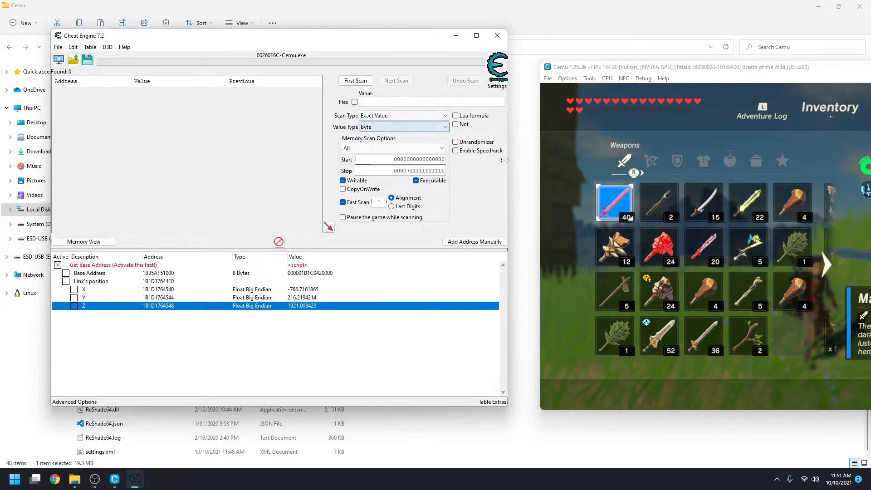
Calculate 17 * 4 again with a Google search in Chrome, and enter 68 as Cheat Engine's scan value.
{"action": "left_click", "coordinate": [396, 103]}
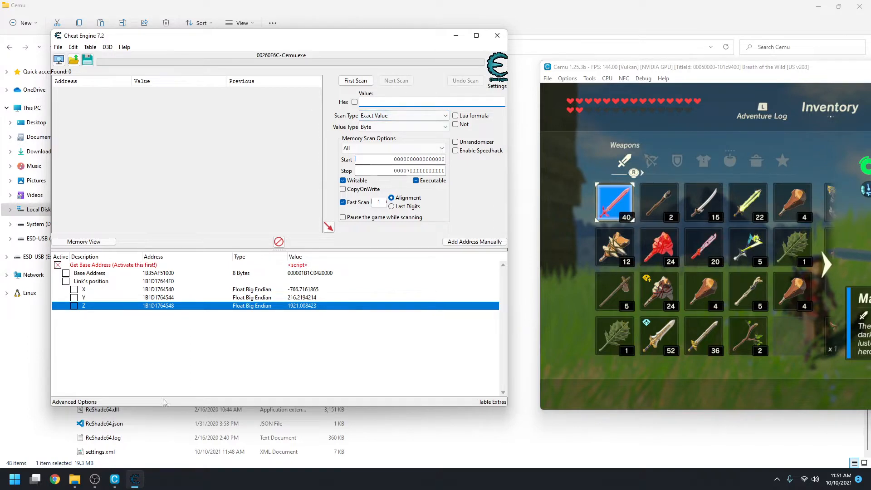
{"action": "left_click", "coordinate": [55, 480]}
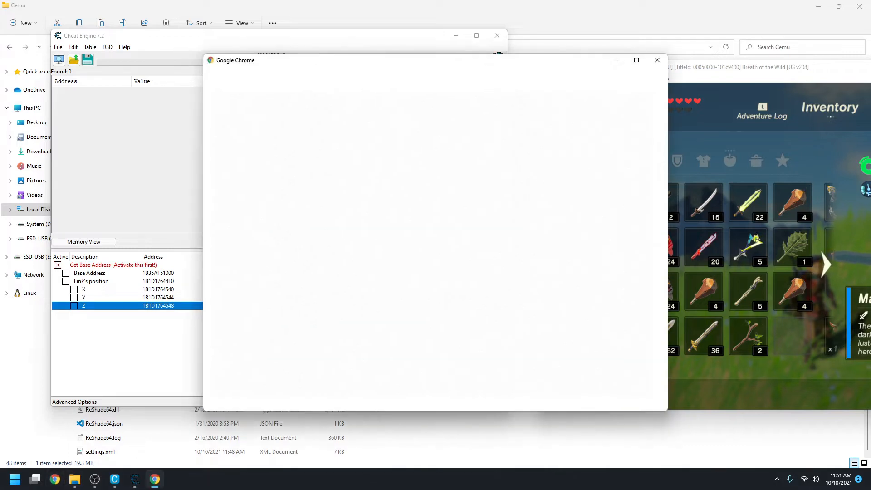
{"action": "type", "text": "17 *"}
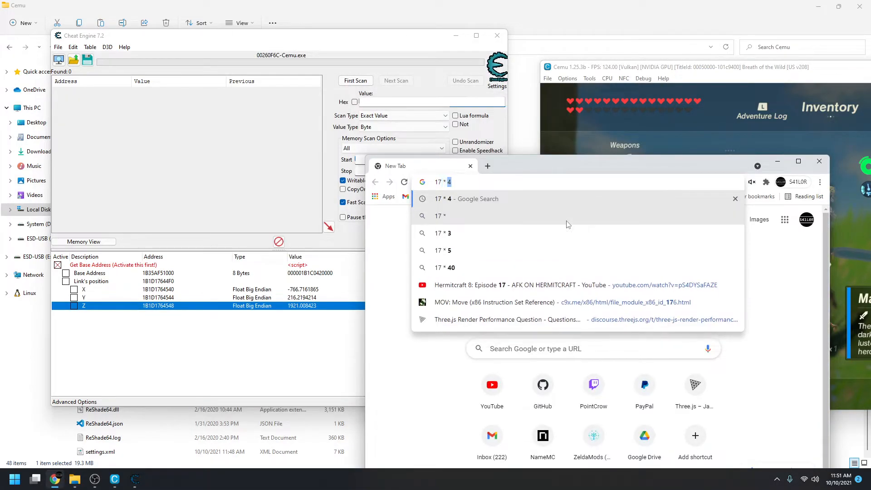
{"action": "key", "text": "Return"}
{"action": "left_click", "coordinate": [470, 166]}
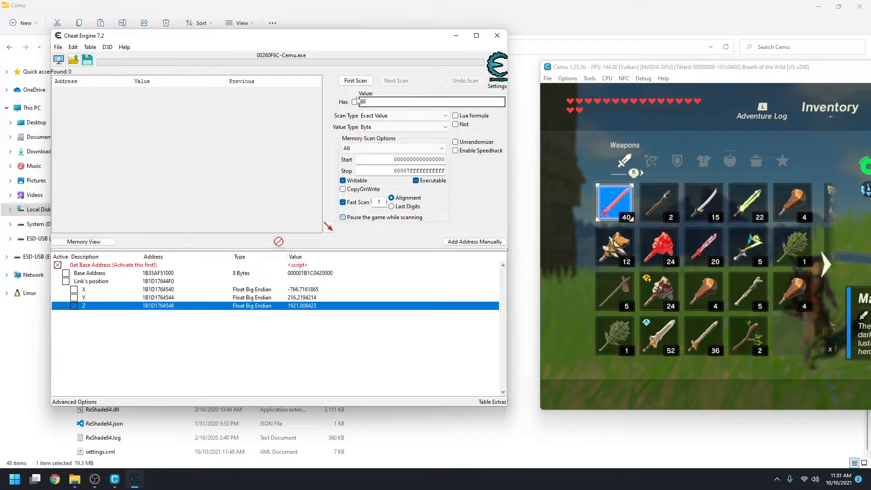
Run a first exact-value scan for the byte 68 and filter the found addresses with repeated scans for 68.
{"action": "left_click", "coordinate": [355, 80]}
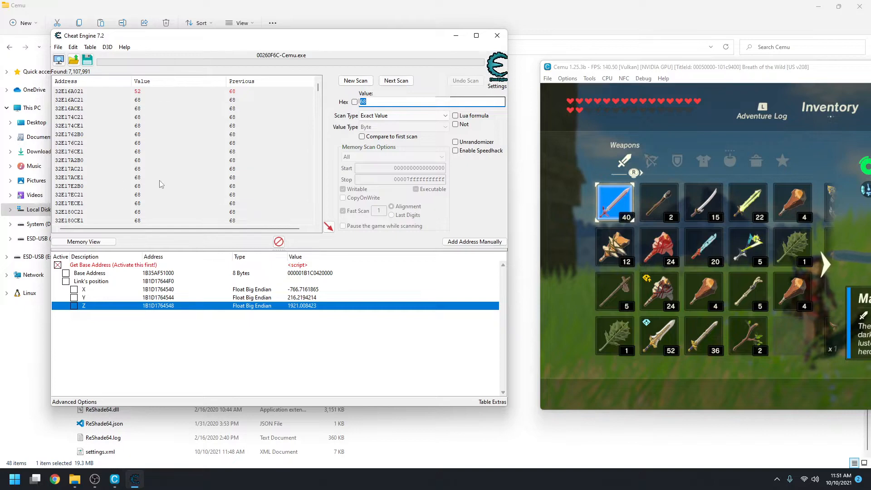
{"action": "left_click", "coordinate": [396, 83]}
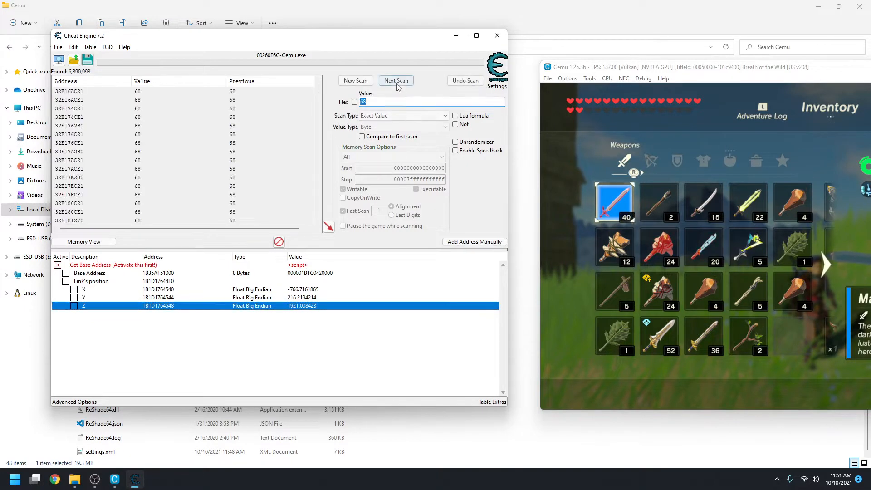
{"action": "left_click", "coordinate": [400, 82]}
Resume the game and raise Link's Y position value by 100, to about 319.
{"action": "left_click_drag", "start_coordinate": [597, 68], "coordinate": [312, 59]}
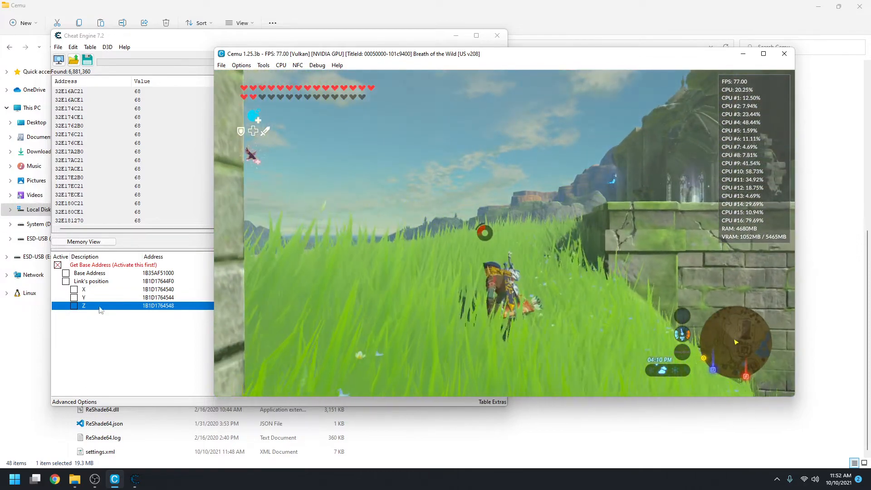
{"action": "left_click", "coordinate": [108, 330]}
{"action": "double_click", "coordinate": [311, 298]}
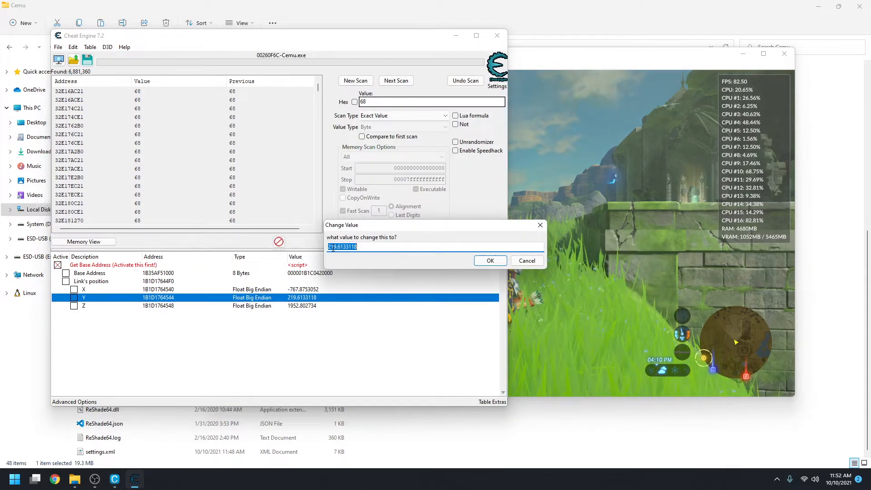
{"action": "type", "text": "3"}
{"action": "key", "text": "Return"}
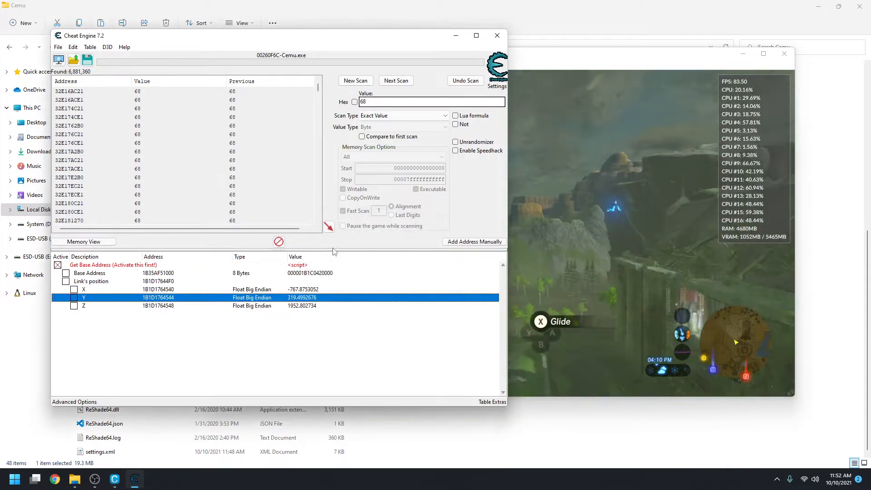
Let Link fall in the game and continue from the last save.
{"action": "left_click", "coordinate": [602, 67]}
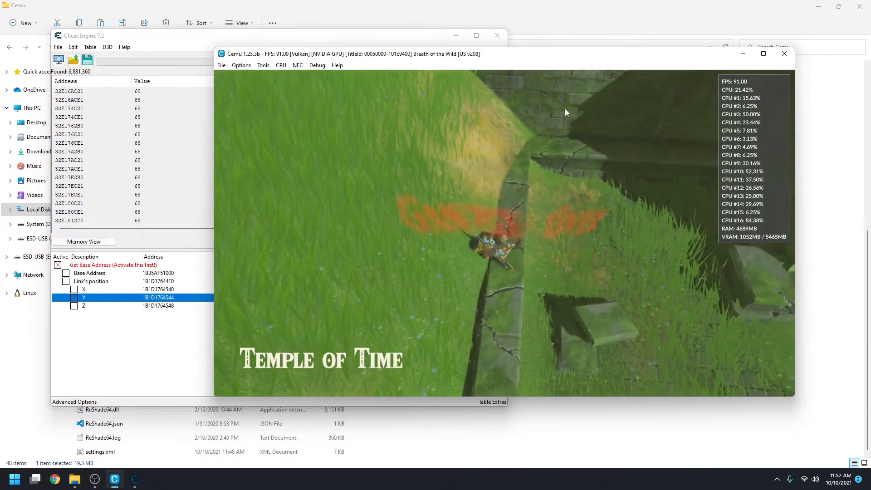
{"action": "left_click_drag", "start_coordinate": [374, 56], "coordinate": [419, 53]}
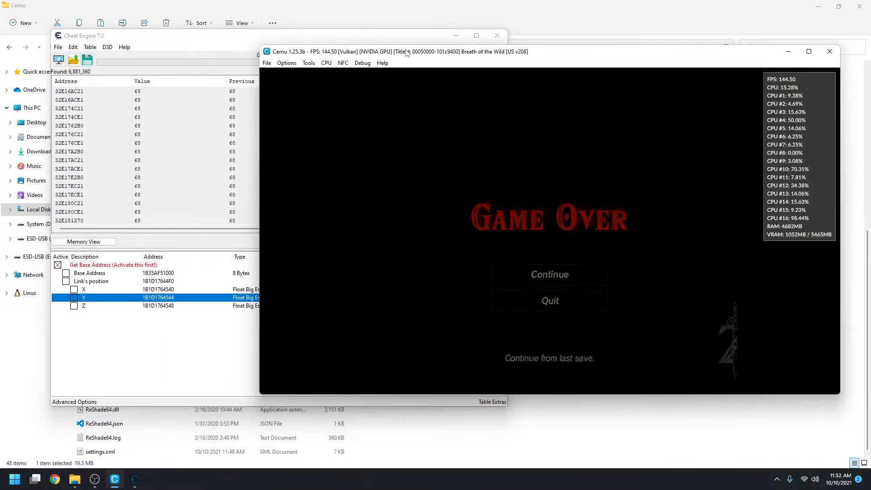
{"action": "mouse_move", "coordinate": [406, 53]}
{"action": "left_mouse_down"}
{"action": "mouse_move", "coordinate": [508, 59]}
{"action": "mouse_move", "coordinate": [358, 25]}
{"action": "mouse_move", "coordinate": [531, 94]}
{"action": "mouse_move", "coordinate": [367, 51]}
{"action": "mouse_move", "coordinate": [410, 46]}
{"action": "left_mouse_up"}
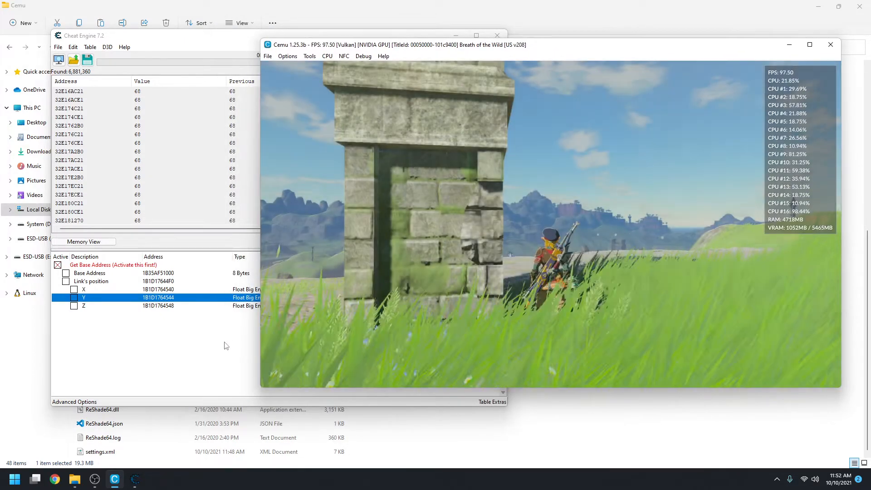
Add 50 to Link's Y position value, let him fall to take damage, and pause the game in the inventory.
{"action": "left_click", "coordinate": [228, 344]}
{"action": "double_click", "coordinate": [323, 298]}
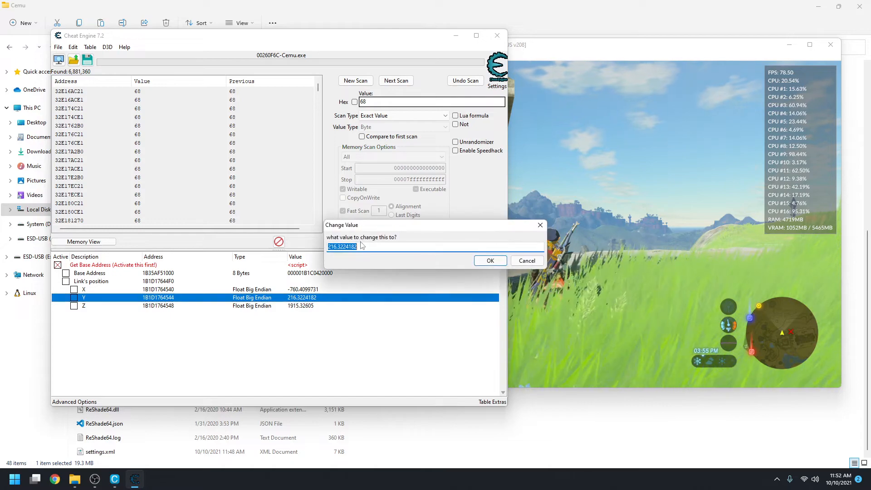
{"action": "key", "text": "End"}
{"action": "type", "text": "+50"}
{"action": "key", "text": "Return"}
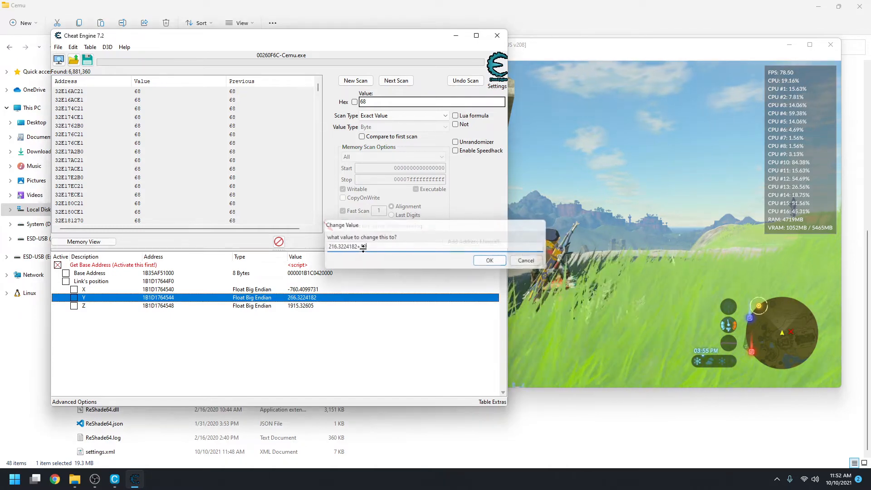
{"action": "left_click", "coordinate": [572, 58]}
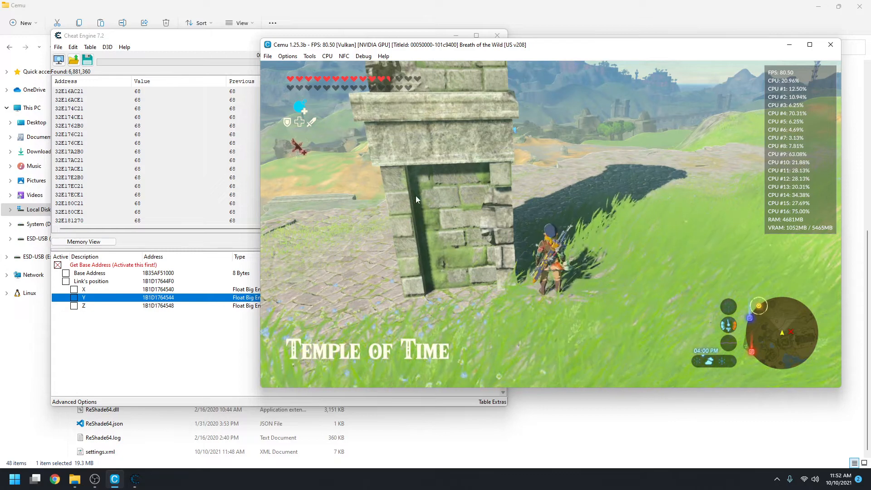
{"action": "key", "text": "plus"}
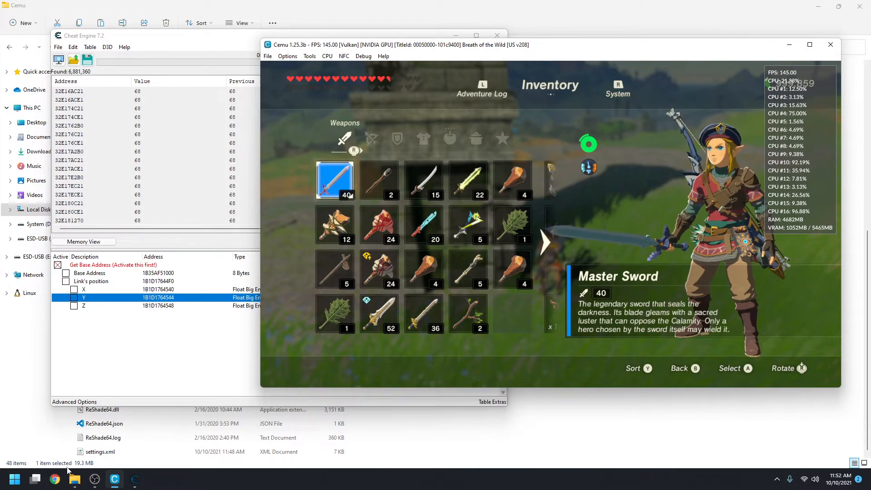
Switch to Chrome, calculate 11 * 4 and add 2 in the Google calculator, and close the browser.
{"action": "left_click", "coordinate": [55, 479]}
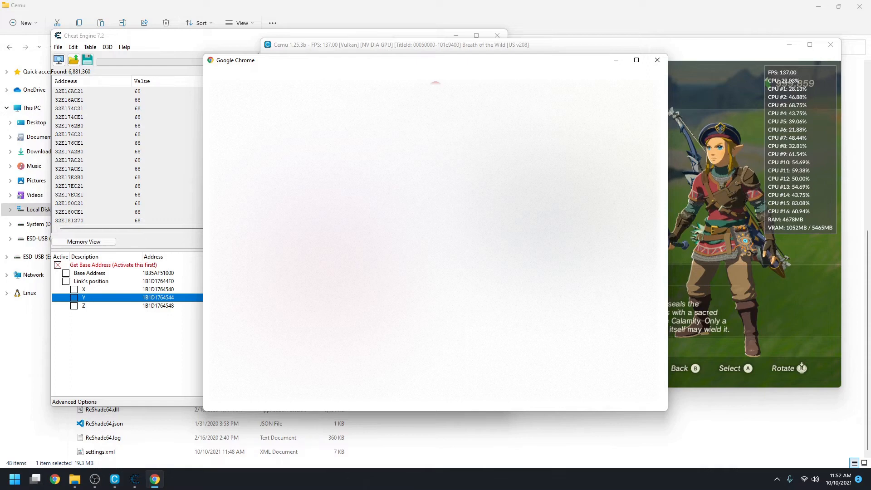
{"action": "type", "text": "11 * 4"}
{"action": "key", "text": "Return"}
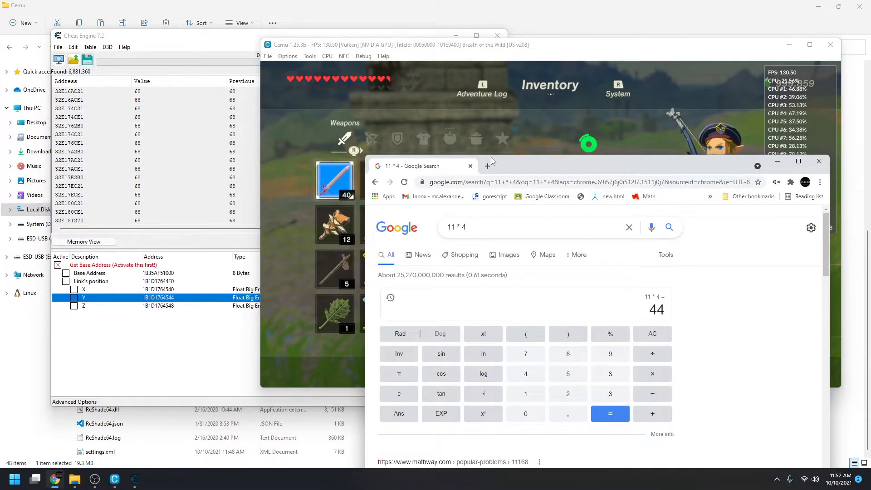
{"action": "left_click", "coordinate": [653, 420]}
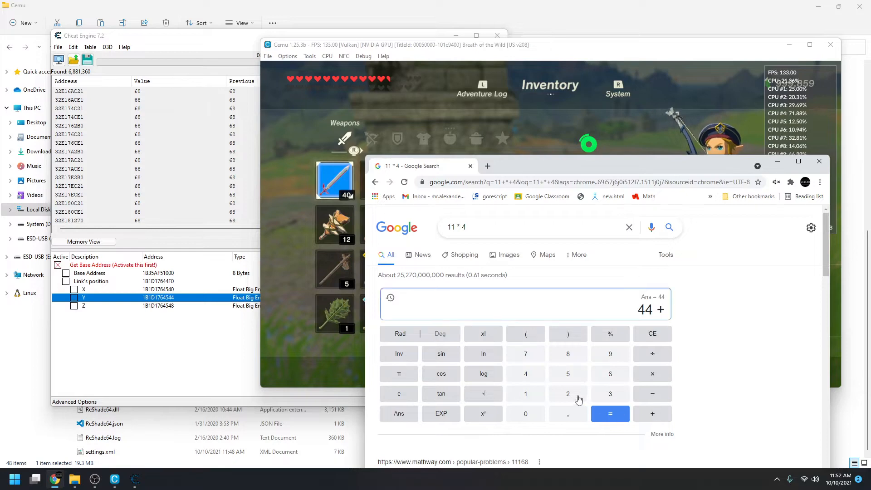
{"action": "left_click", "coordinate": [568, 394]}
{"action": "left_click", "coordinate": [610, 414]}
{"action": "left_click", "coordinate": [471, 166]}
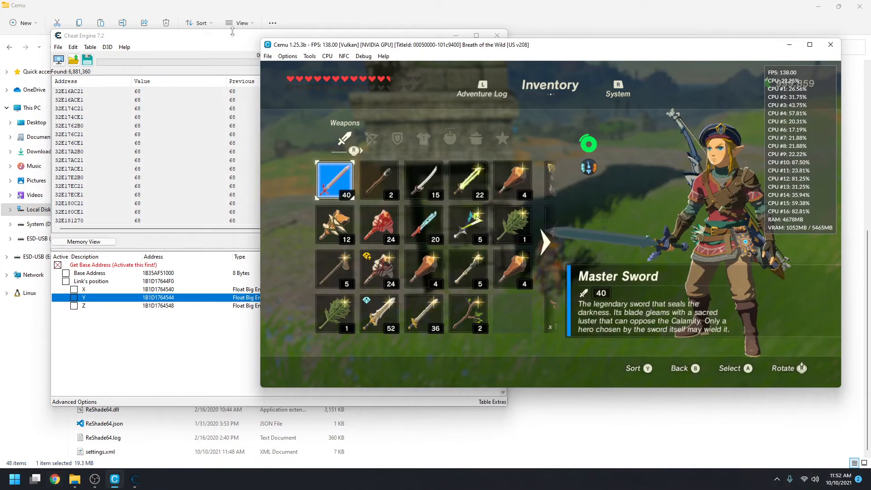
Filter the found addresses with a next scan for the value 46 in Cheat Engine, and browse the remaining addresses.
{"action": "key", "text": "alt+Tab"}
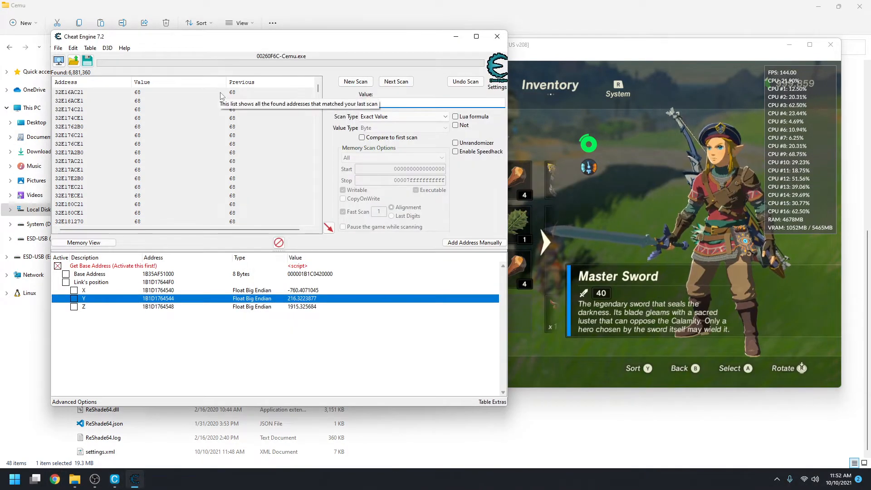
{"action": "type", "text": "46"}
{"action": "left_click", "coordinate": [400, 83]}
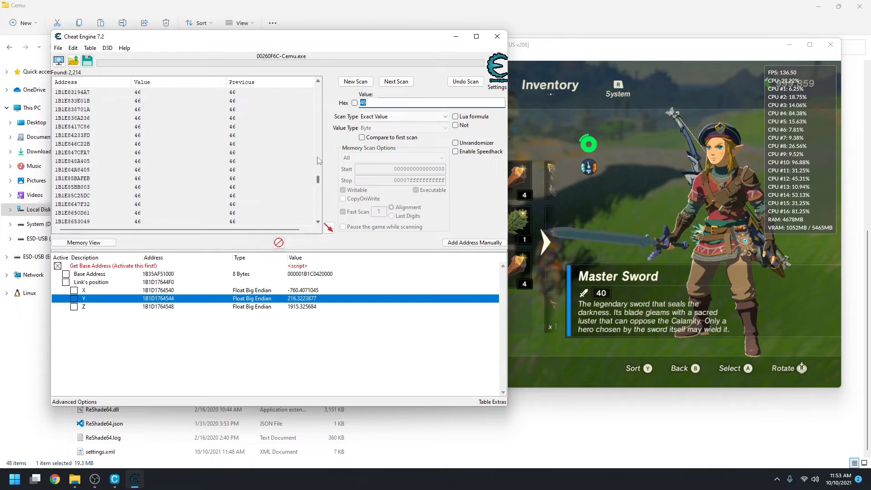
{"action": "left_click_drag", "start_coordinate": [316, 90], "coordinate": [317, 129]}
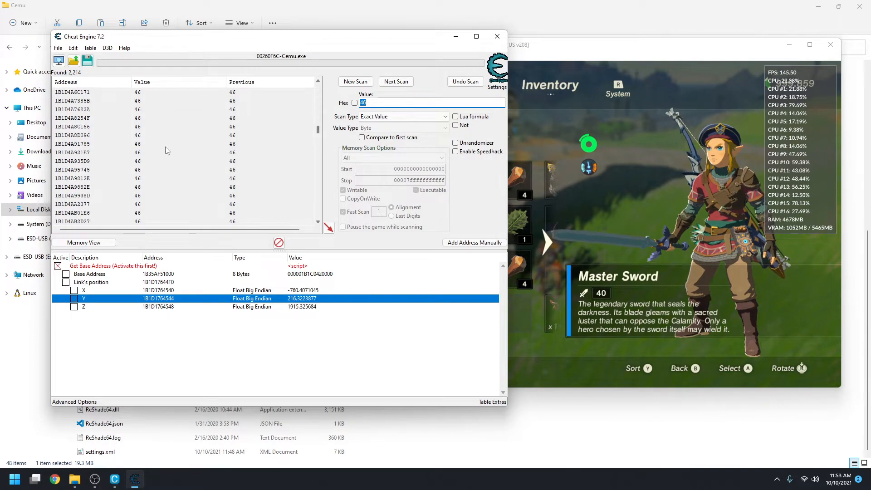
Repeat the next scan for the exact value 46 to filter the found addresses further.
{"action": "left_click", "coordinate": [394, 84]}
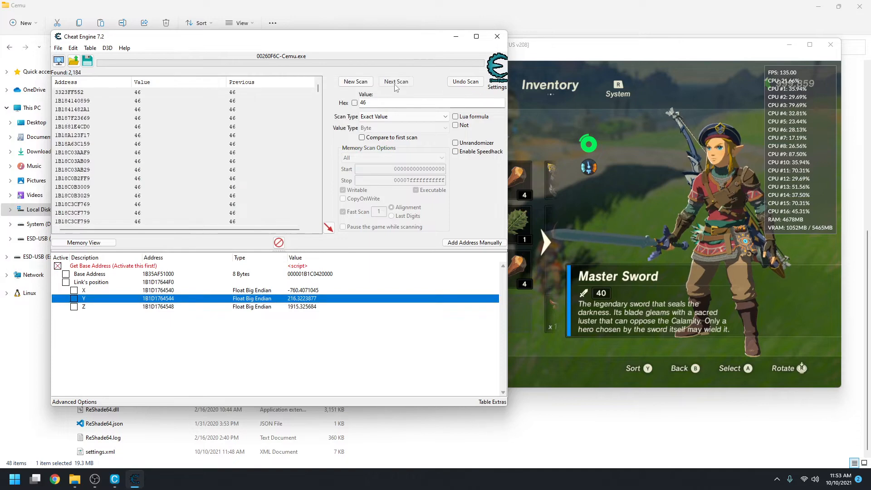
{"action": "left_click", "coordinate": [393, 85]}
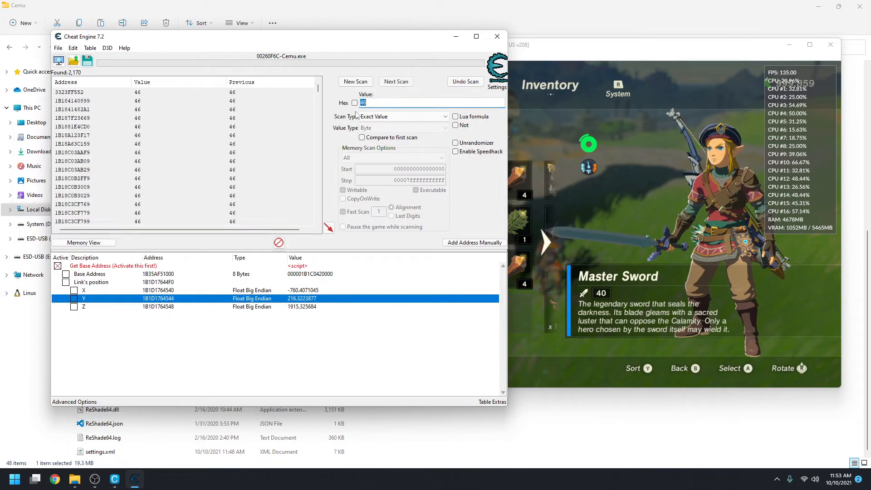
Restore some of Link's health with food in the game inventory, and run a next scan for the value 48 in Cheat Engine.
{"action": "left_click", "coordinate": [529, 51]}
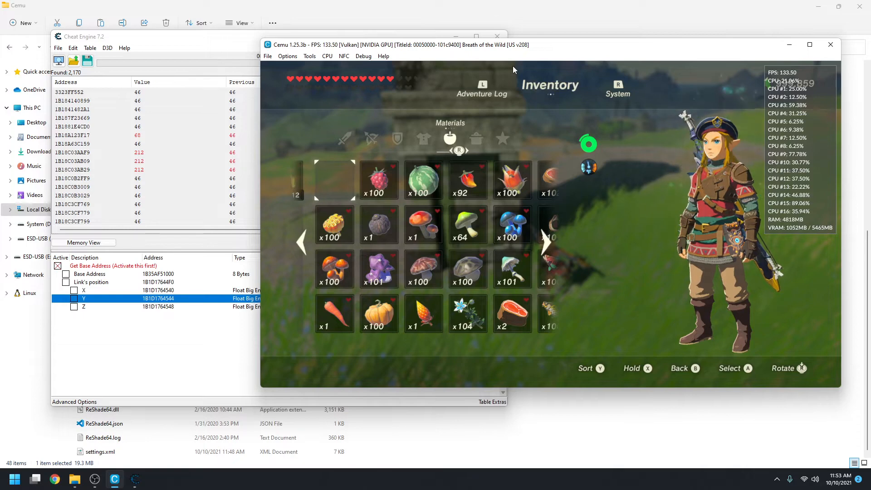
{"action": "left_click", "coordinate": [253, 49]}
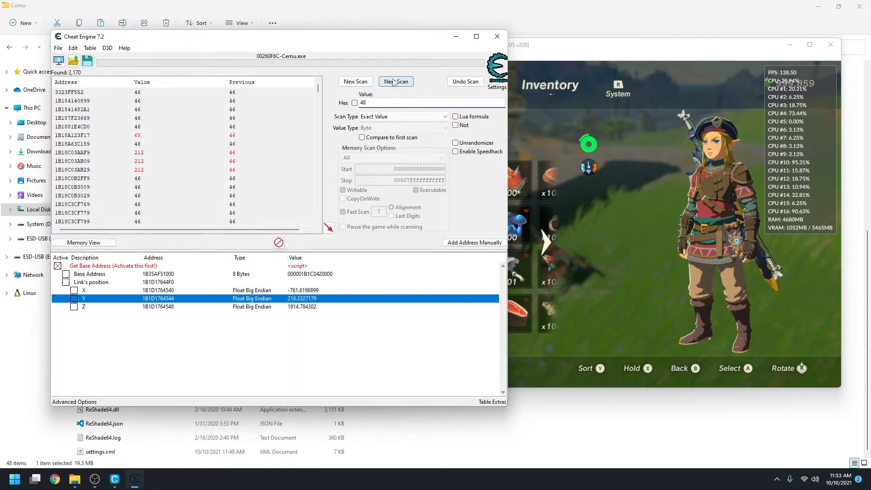
{"action": "left_click", "coordinate": [395, 82]}
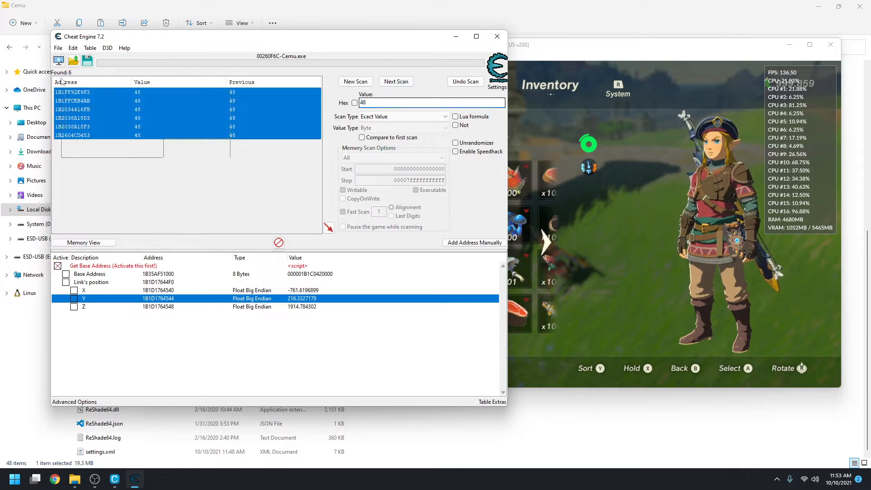
Move the Cheat Engine and game windows apart, and examine the remaining found addresses one by one.
{"action": "left_click_drag", "start_coordinate": [143, 42], "coordinate": [177, 30]}
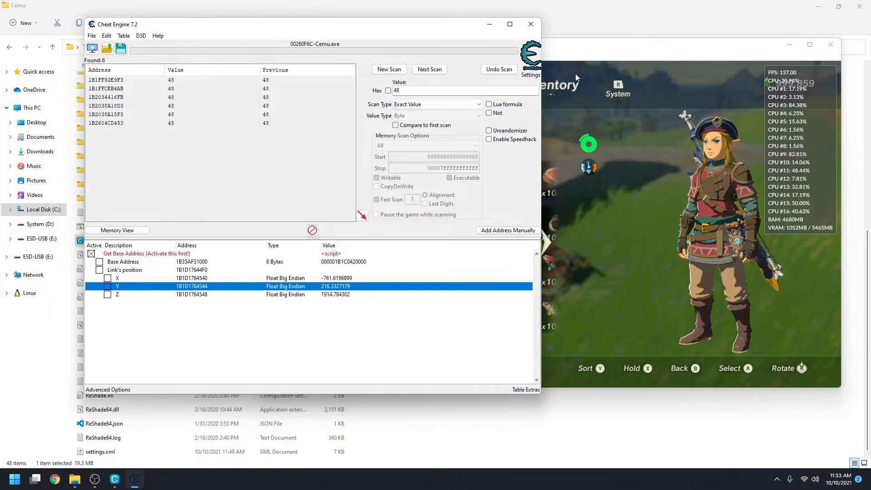
{"action": "left_click", "coordinate": [161, 123]}
{"action": "left_click", "coordinate": [186, 115]}
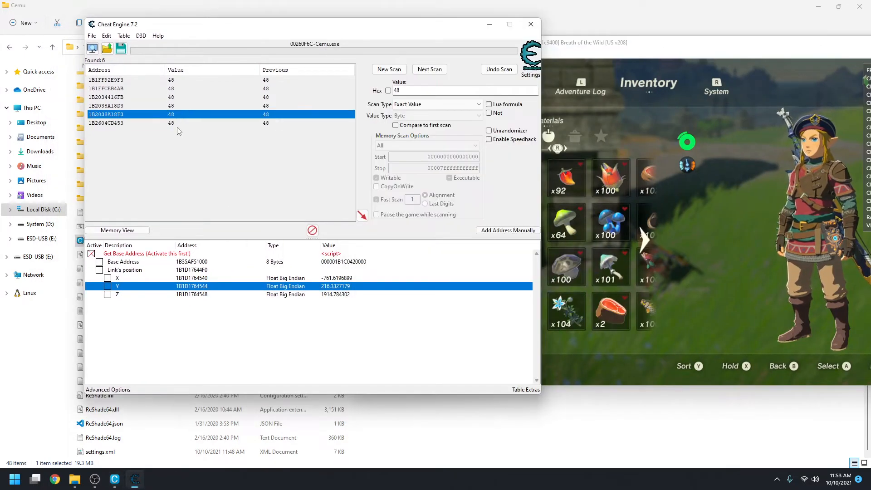
{"action": "left_click", "coordinate": [177, 124]}
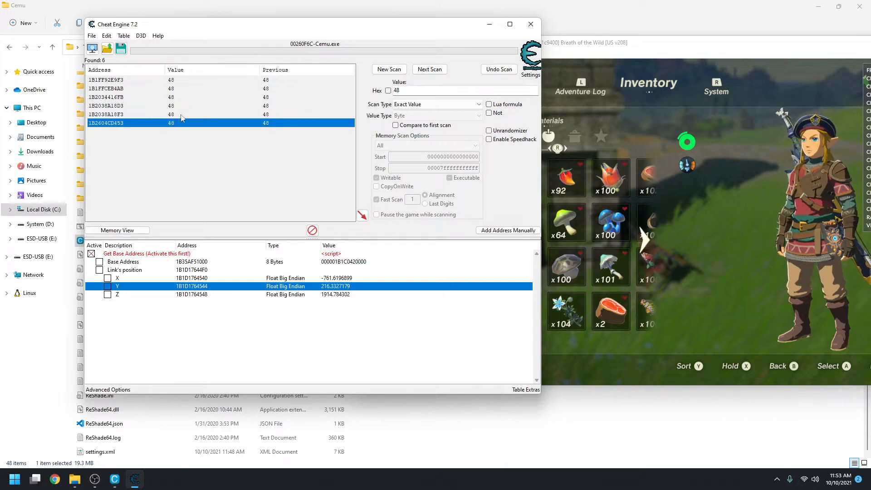
{"action": "left_click", "coordinate": [177, 115]}
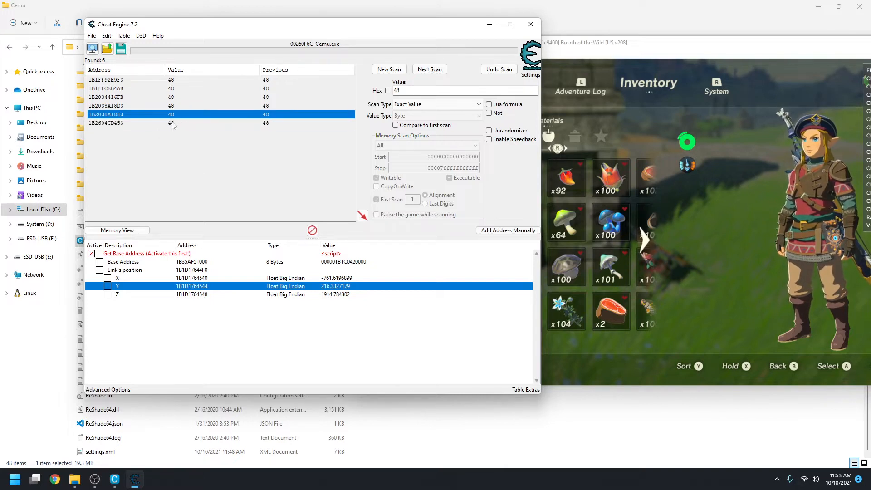
{"action": "left_click", "coordinate": [173, 124]}
{"action": "left_click", "coordinate": [176, 97]}
{"action": "left_click", "coordinate": [178, 124]}
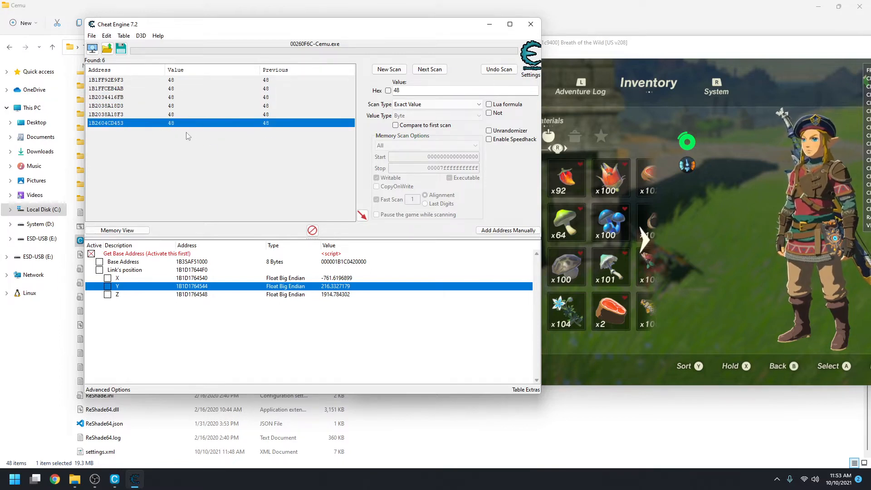
{"action": "left_click", "coordinate": [170, 80]}
{"action": "left_click", "coordinate": [177, 88]}
Set the value of the first found address, 1B1FF92E9F3, to 19, and move the game window further aside.
{"action": "right_click", "coordinate": [183, 81]}
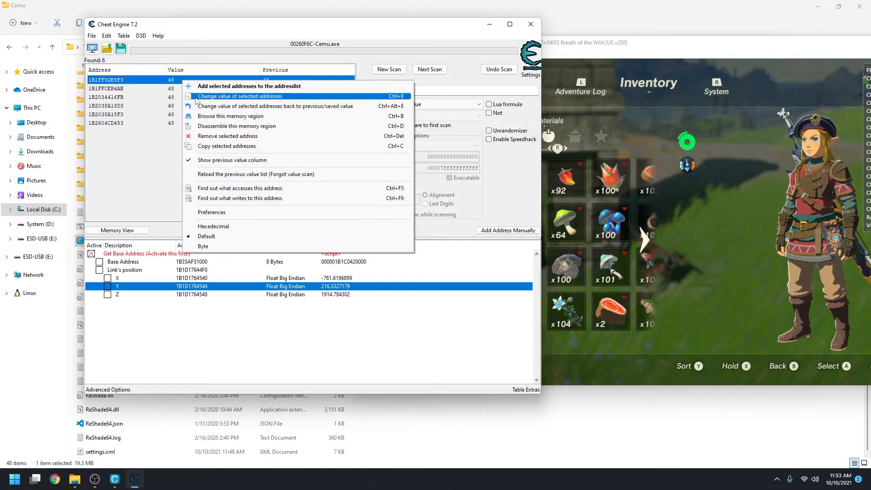
{"action": "left_click", "coordinate": [213, 96]}
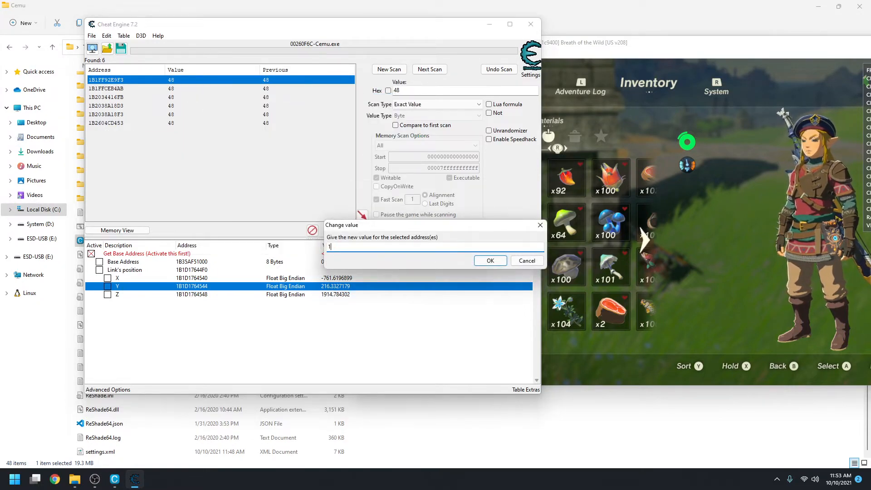
{"action": "key", "text": "Return"}
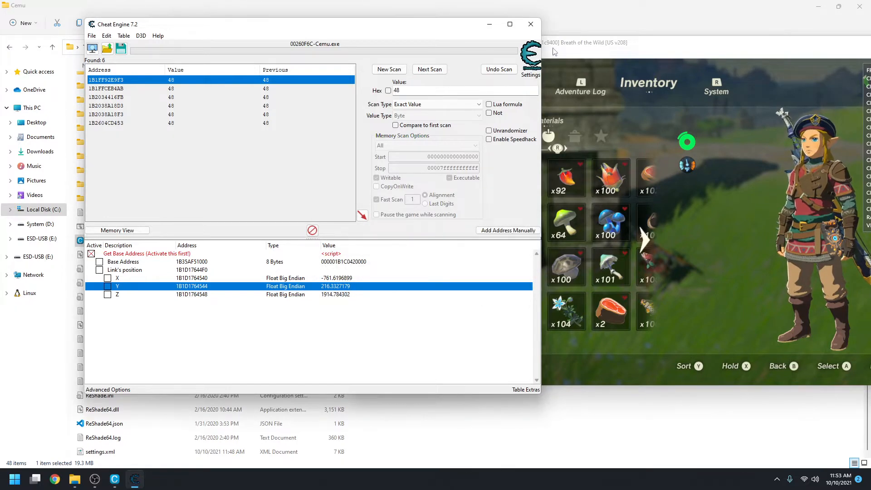
{"action": "left_click_drag", "start_coordinate": [554, 52], "coordinate": [621, 47]}
{"action": "right_click", "coordinate": [177, 83]}
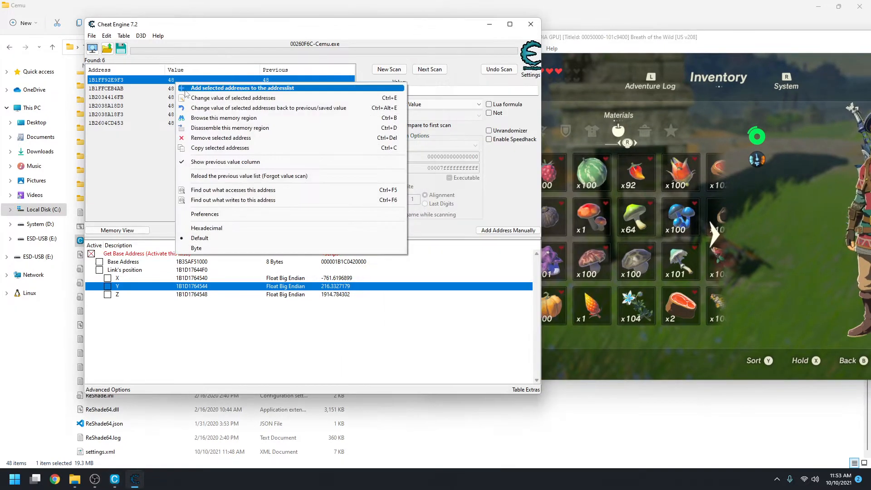
{"action": "left_click", "coordinate": [186, 95]}
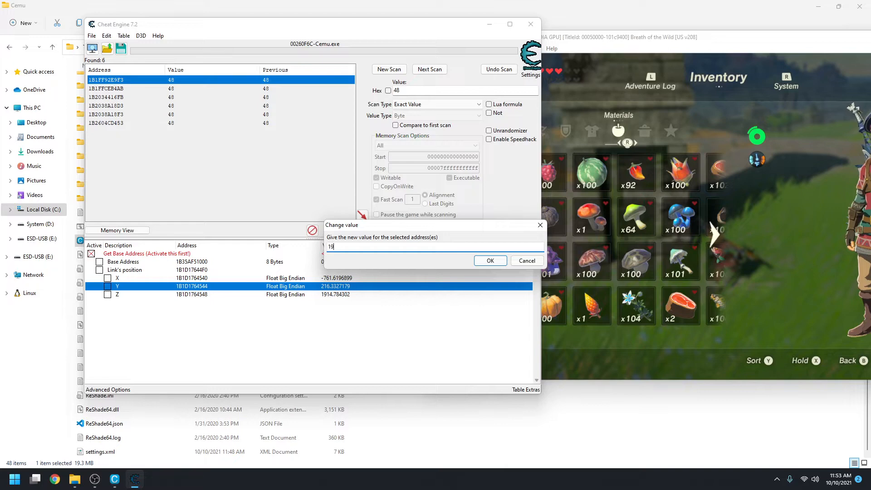
{"action": "key", "text": "Return"}
Set the value of address 1B1FFCEB4AB to 19, and eat a healing item in the game to test the edited addresses.
{"action": "right_click", "coordinate": [176, 89]}
{"action": "left_click", "coordinate": [187, 103]}
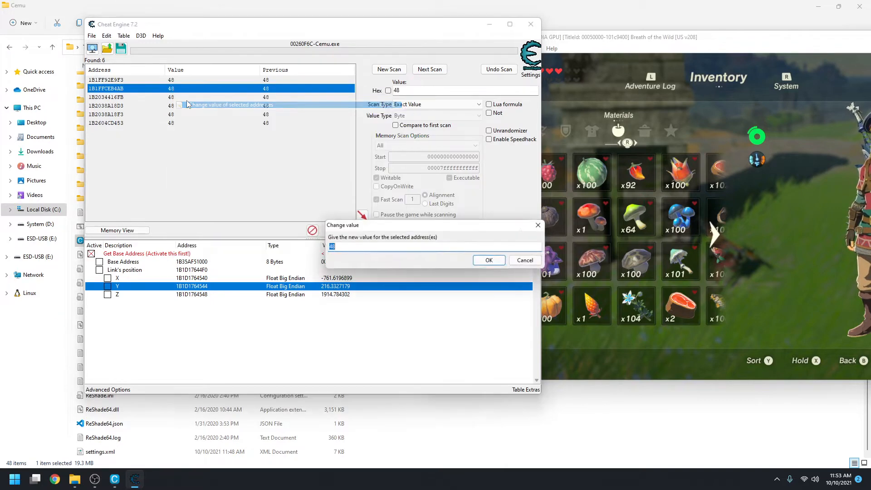
{"action": "type", "text": "19"}
{"action": "key", "text": "Return"}
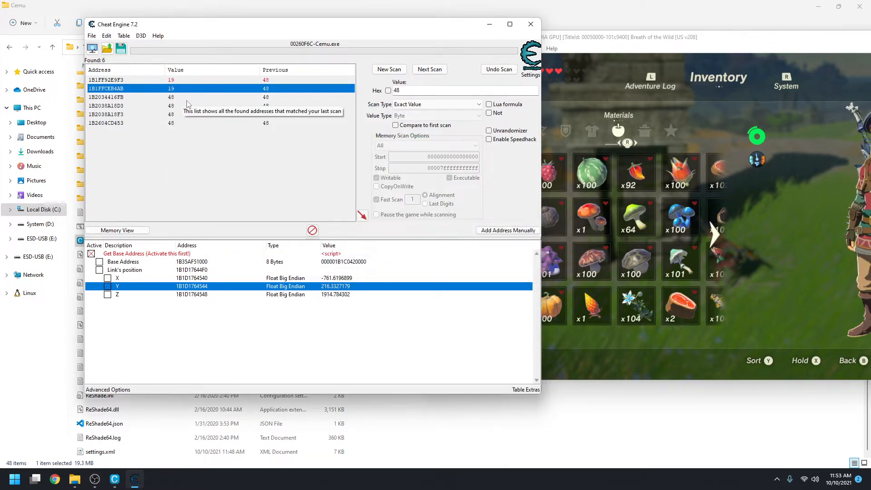
{"action": "left_click", "coordinate": [610, 49]}
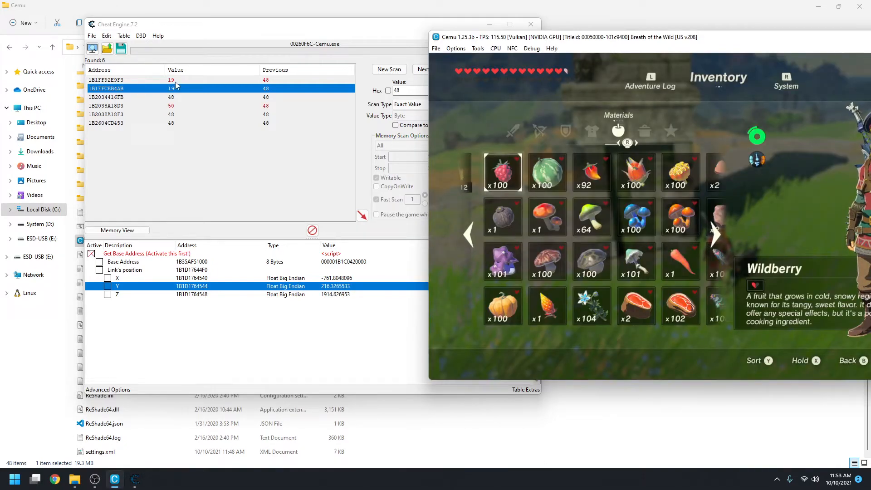
Compare the found values with the game, and remove address 1B2038A18D3 from the scan results.
{"action": "left_click", "coordinate": [175, 82]}
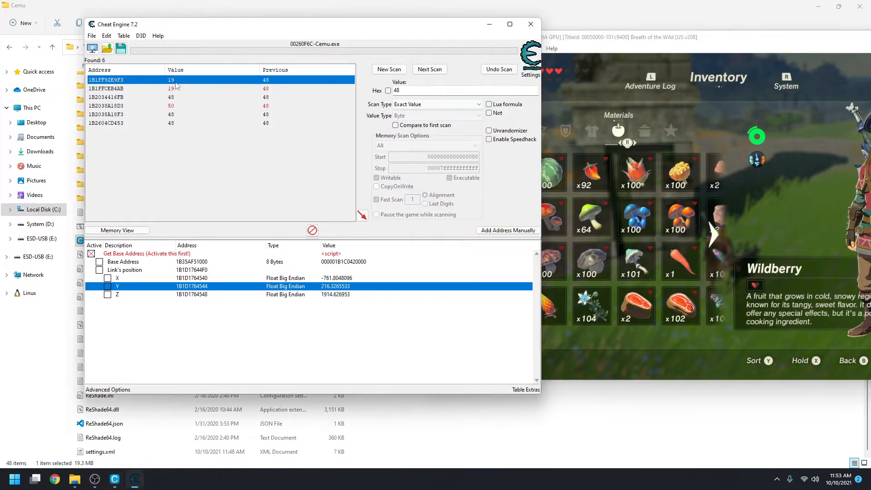
{"action": "left_click", "coordinate": [176, 89]}
{"action": "left_click", "coordinate": [176, 105]}
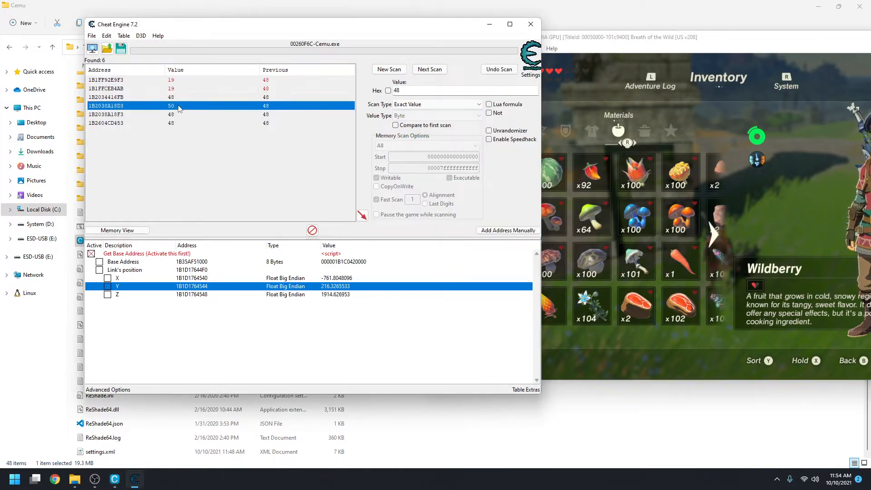
{"action": "right_click", "coordinate": [176, 106]}
{"action": "left_click", "coordinate": [205, 161]}
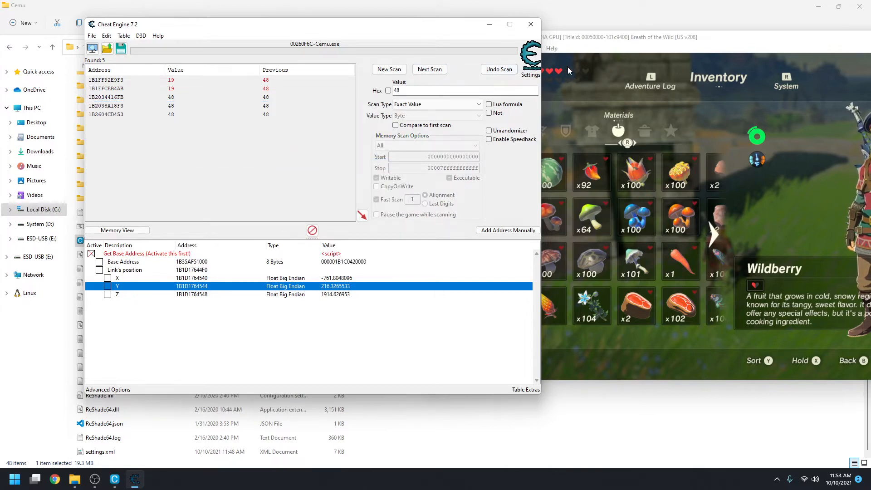
Check Link's hearts in the game inventory against the values of the remaining addresses.
{"action": "left_click", "coordinate": [579, 41]}
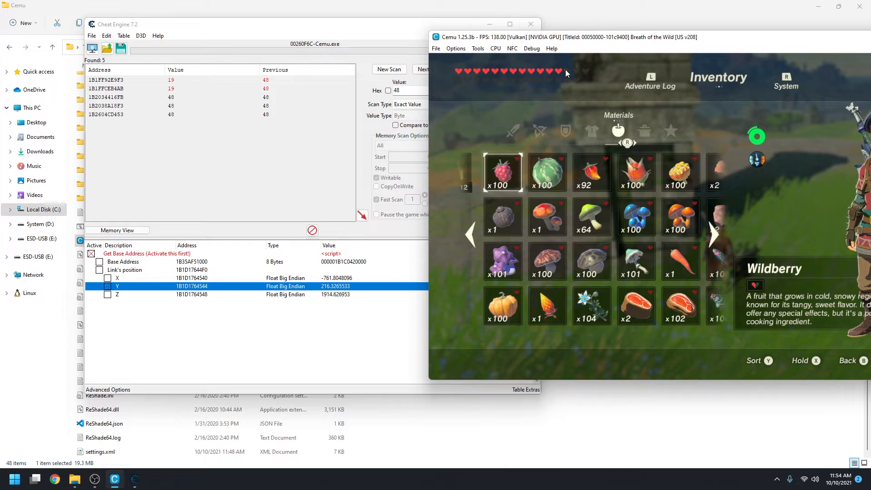
{"action": "right_click", "coordinate": [266, 152]}
{"action": "left_click", "coordinate": [239, 169]}
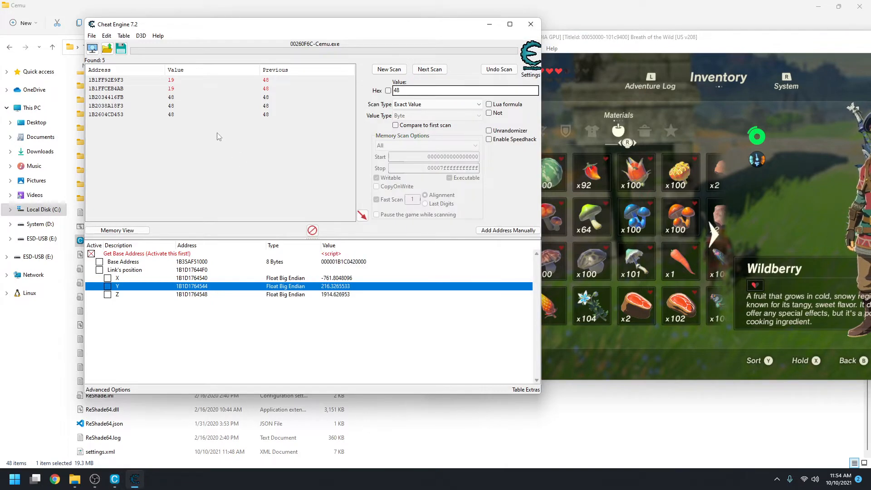
{"action": "left_click", "coordinate": [580, 72]}
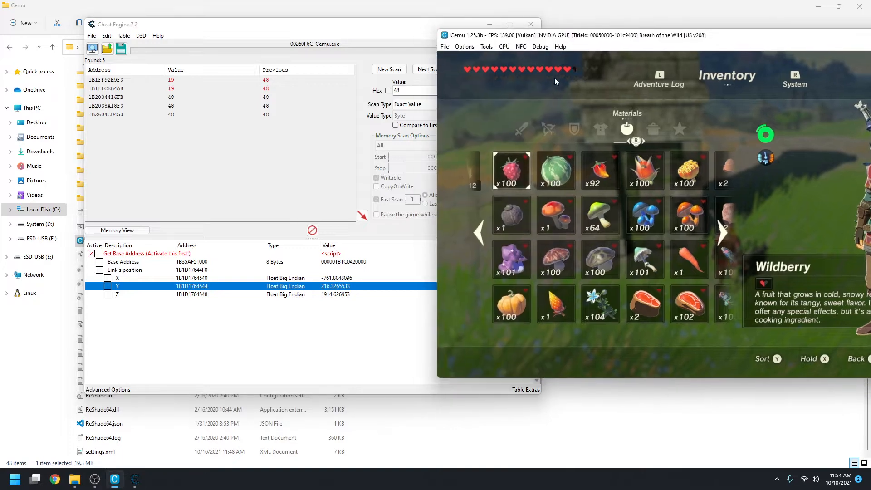
Set the value of found address 1B2034416FB to 19, and check Link's hearts in the game.
{"action": "left_click", "coordinate": [174, 97]}
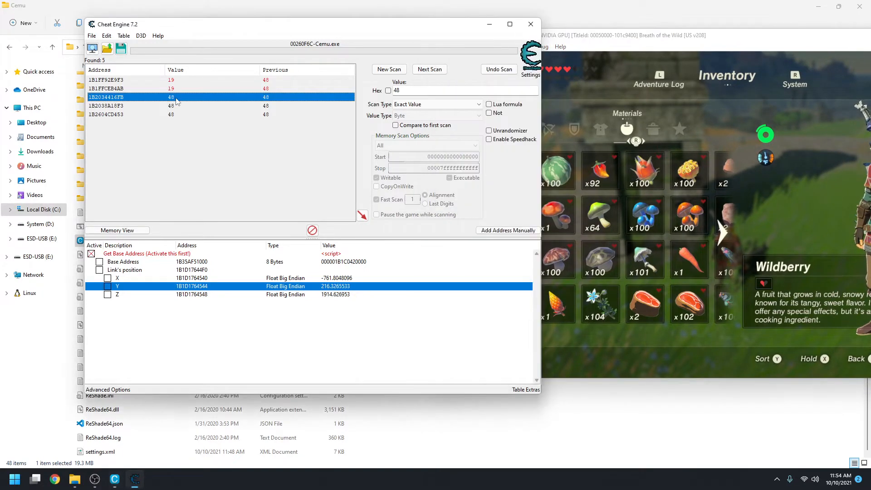
{"action": "right_click", "coordinate": [175, 97]}
{"action": "left_click", "coordinate": [233, 114]}
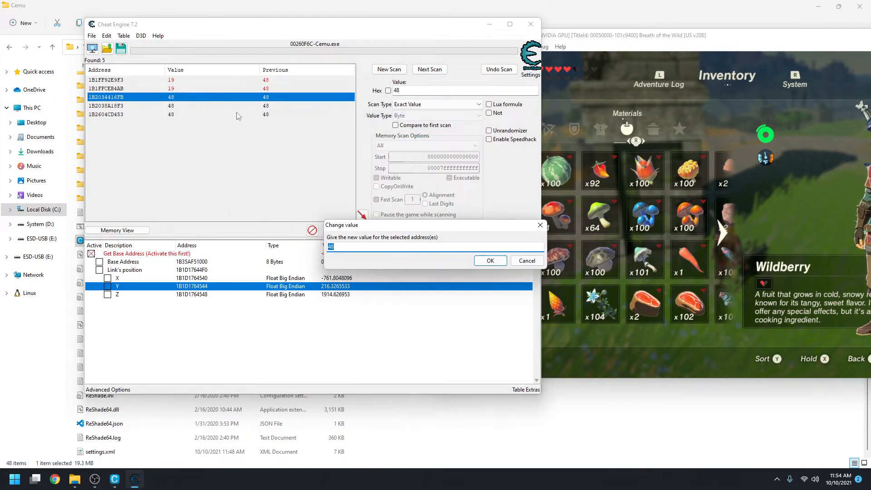
{"action": "type", "text": "19"}
{"action": "key", "text": "Return"}
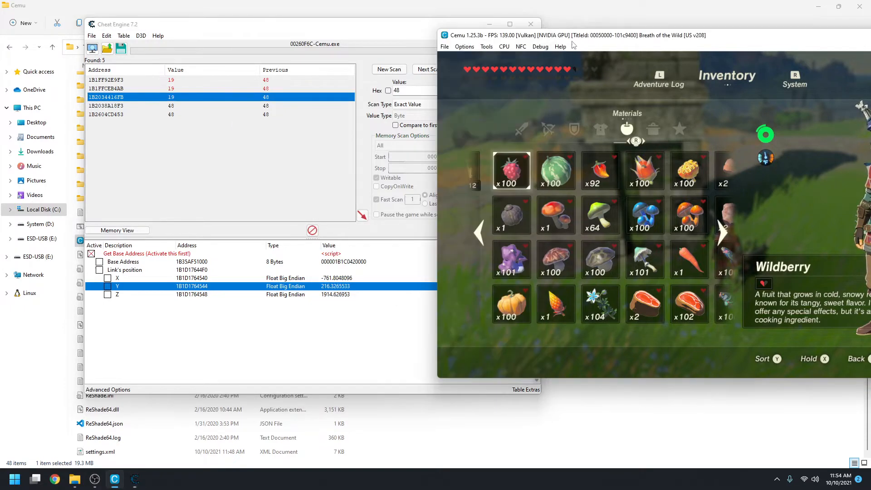
Set the value of found address 1B2038A18F3 to 19, and close the game inventory to check Link's hearts.
{"action": "left_click", "coordinate": [192, 106]}
{"action": "right_click", "coordinate": [193, 106]}
{"action": "left_click", "coordinate": [222, 120]}
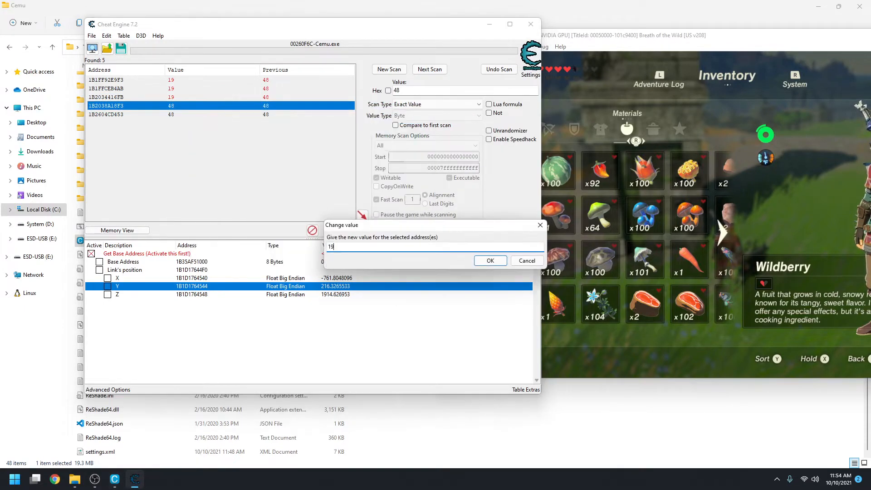
{"action": "type", "text": "19"}
{"action": "key", "text": "Return"}
{"action": "left_click", "coordinate": [610, 40]}
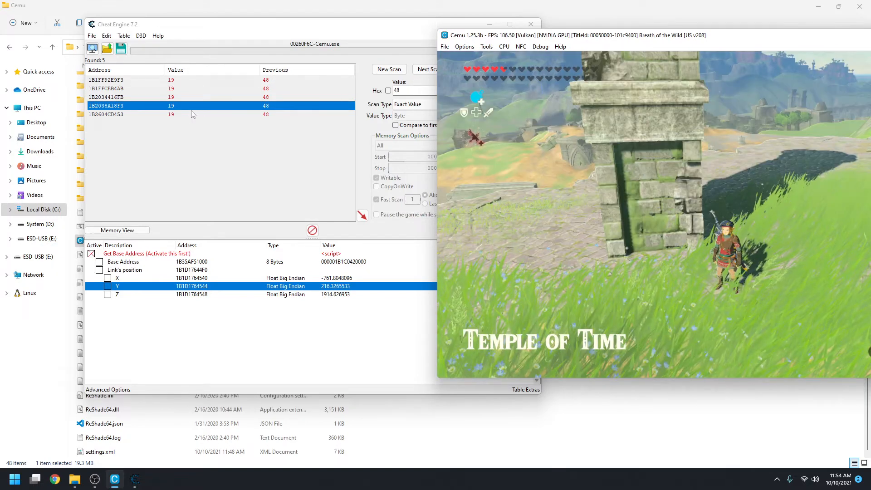
Set the value of found address 1B2038A18F3 to 20.
{"action": "right_click", "coordinate": [195, 114]}
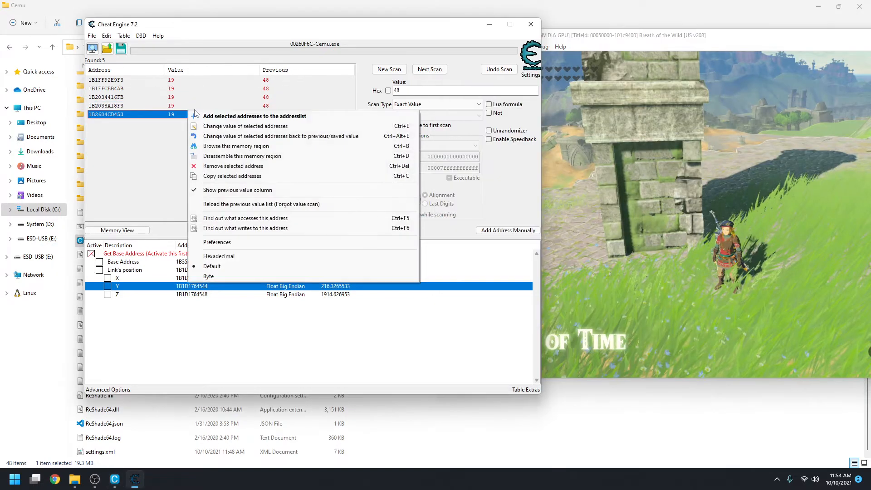
{"action": "right_click", "coordinate": [195, 106]}
{"action": "left_click", "coordinate": [195, 124]}
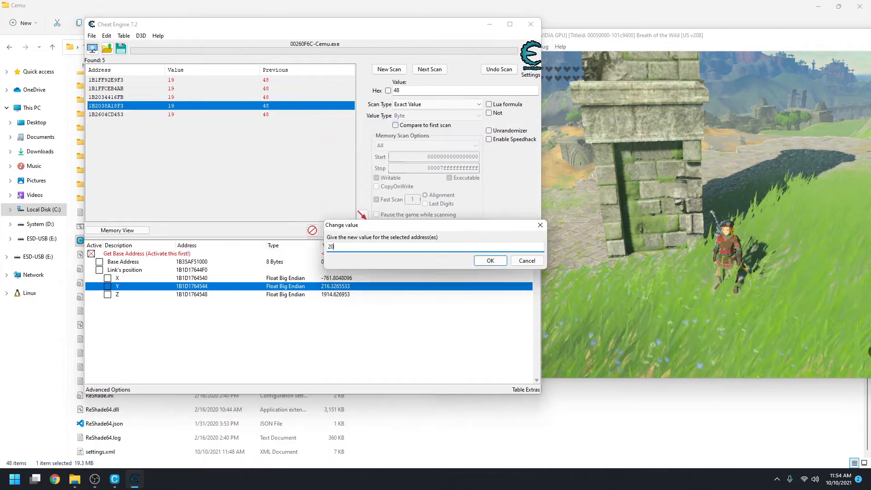
{"action": "left_click", "coordinate": [490, 262]}
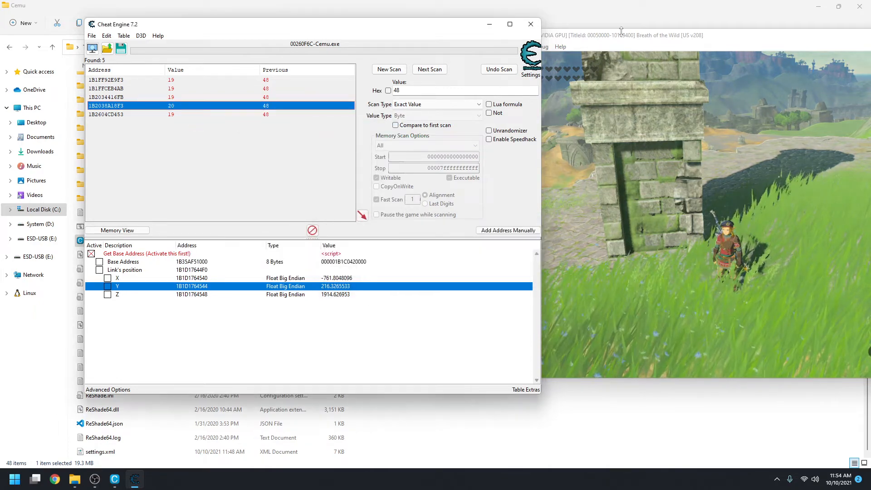
Move the game window so the hearts are in view, and set the value of address 1B2038A18F3 to 30.
{"action": "left_click_drag", "start_coordinate": [607, 40], "coordinate": [716, 24]}
{"action": "right_click", "coordinate": [217, 107]}
{"action": "left_click", "coordinate": [229, 114]}
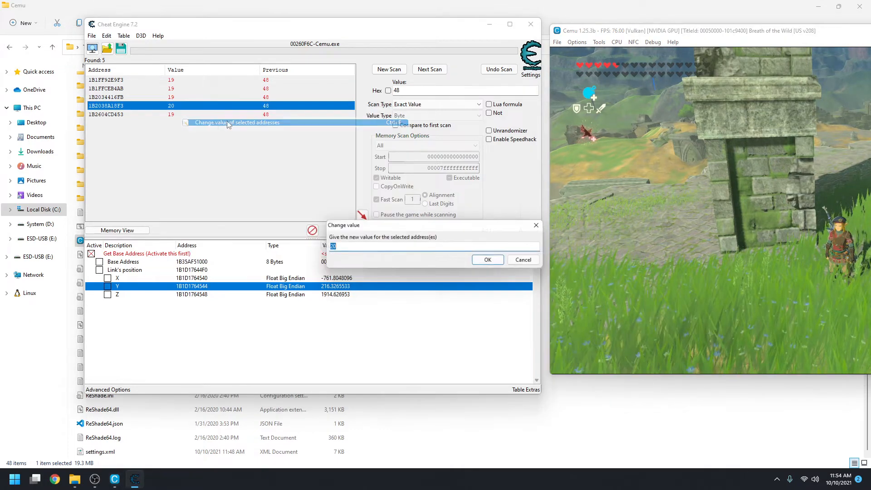
{"action": "type", "text": "30"}
{"action": "key", "text": "Return"}
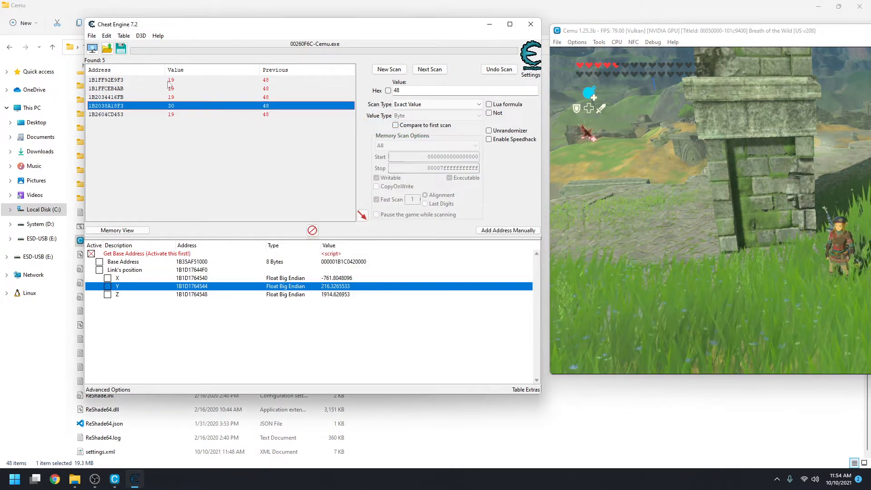
Set the value of found address 1B2034416FB to 30 and add that address to the cheat table.
{"action": "right_click", "coordinate": [181, 97]}
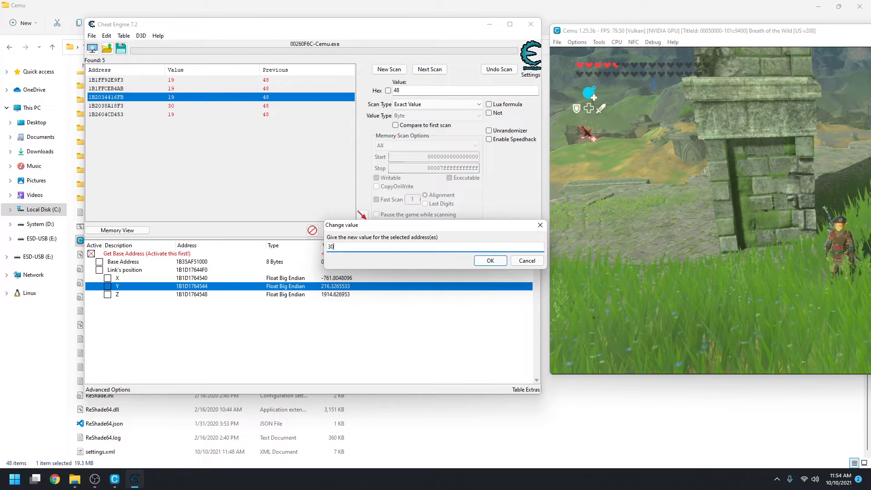
{"action": "key", "text": "Return"}
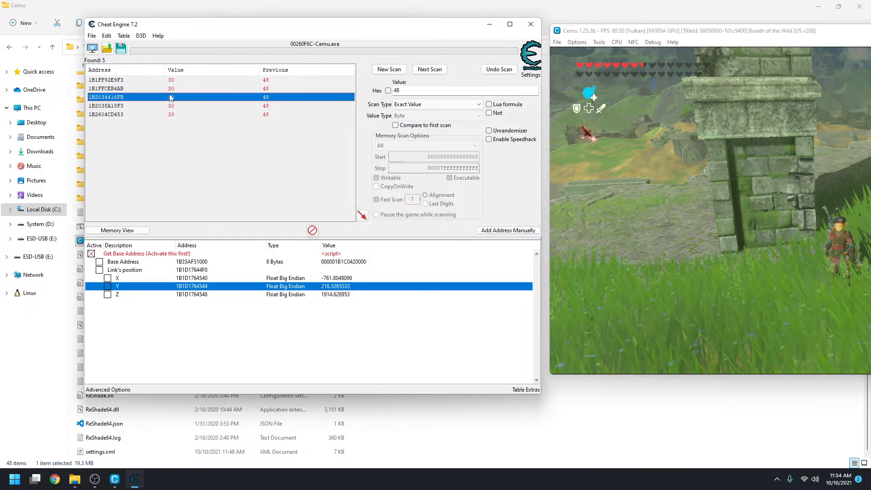
{"action": "double_click", "coordinate": [184, 100]}
{"action": "left_click", "coordinate": [156, 313]}
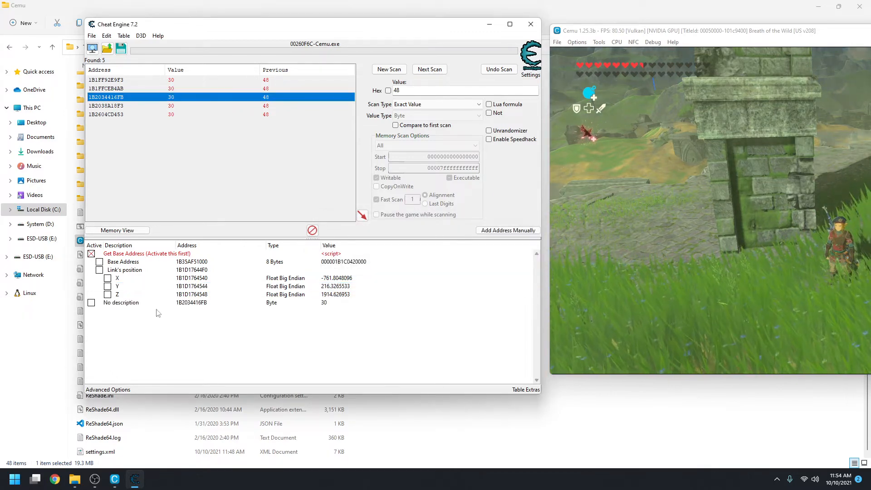
Change the description of the new 1B2034416FB entry to Health.
{"action": "left_click", "coordinate": [131, 303]}
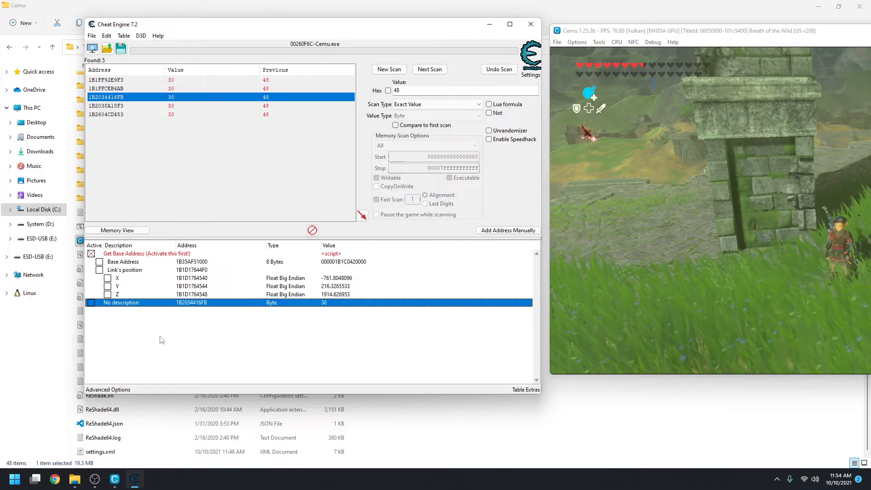
{"action": "left_click", "coordinate": [130, 319]}
{"action": "double_click", "coordinate": [131, 303]}
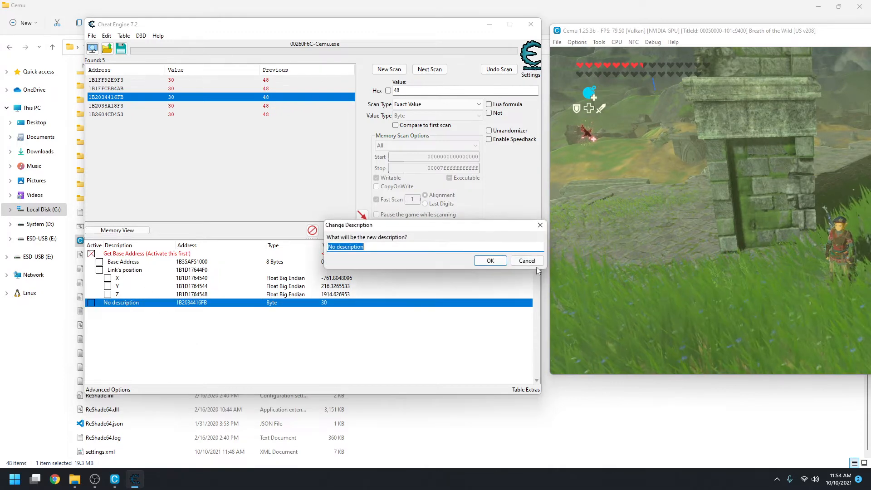
{"action": "key", "text": "Escape"}
{"action": "right_click", "coordinate": [225, 309]}
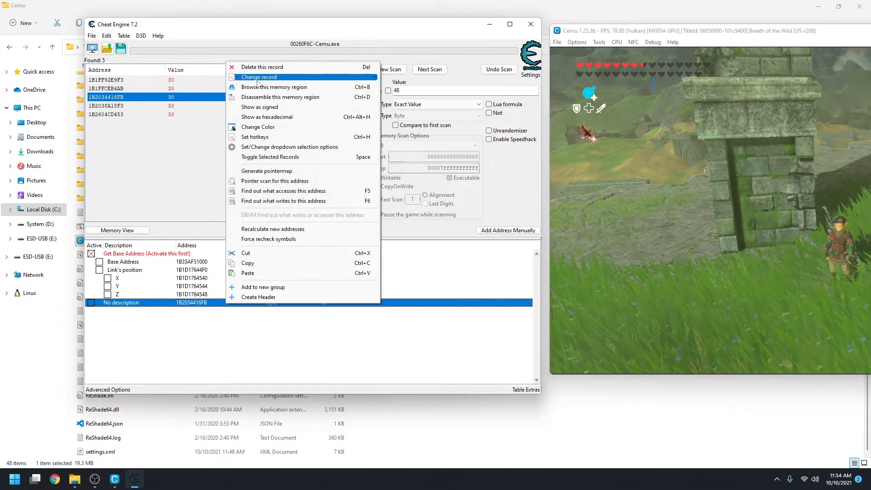
{"action": "mouse_move", "coordinate": [272, 77]}
{"action": "left_click", "coordinate": [416, 78]}
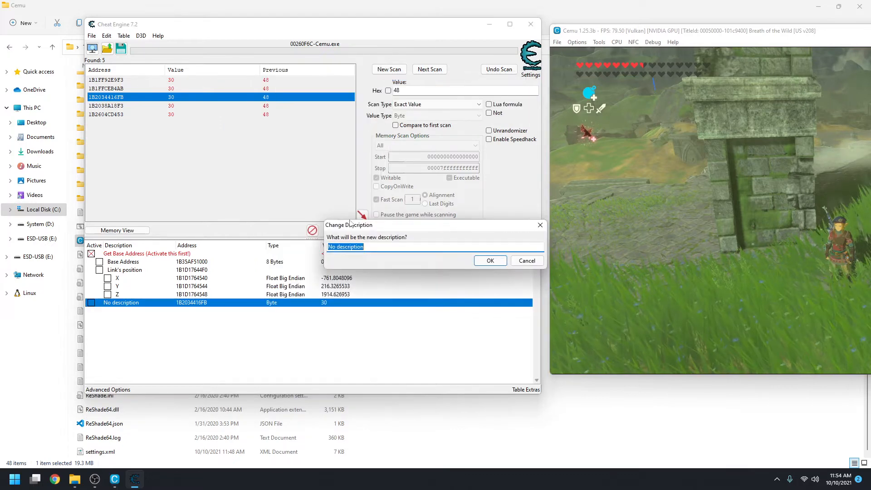
{"action": "type", "text": "Health"}
{"action": "key", "text": "Return"}
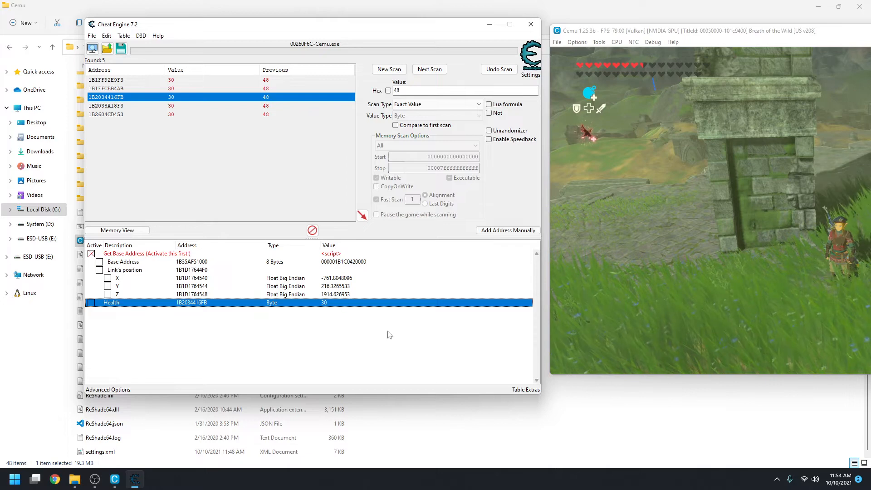
{"action": "left_click", "coordinate": [220, 319]}
Move the game window closer, open the game inventory, and copy the value of the Base Address entry without changing it.
{"action": "left_click_drag", "start_coordinate": [634, 31], "coordinate": [515, 34]}
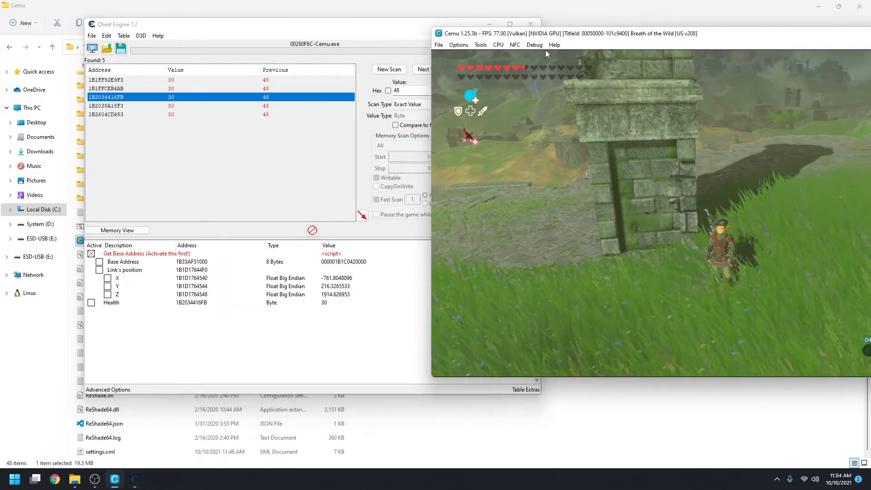
{"action": "left_click", "coordinate": [382, 28]}
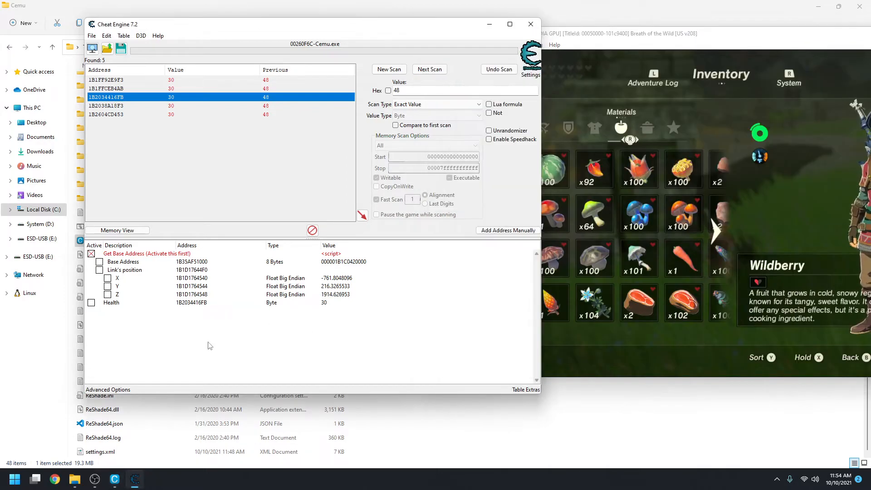
{"action": "left_click", "coordinate": [198, 304]}
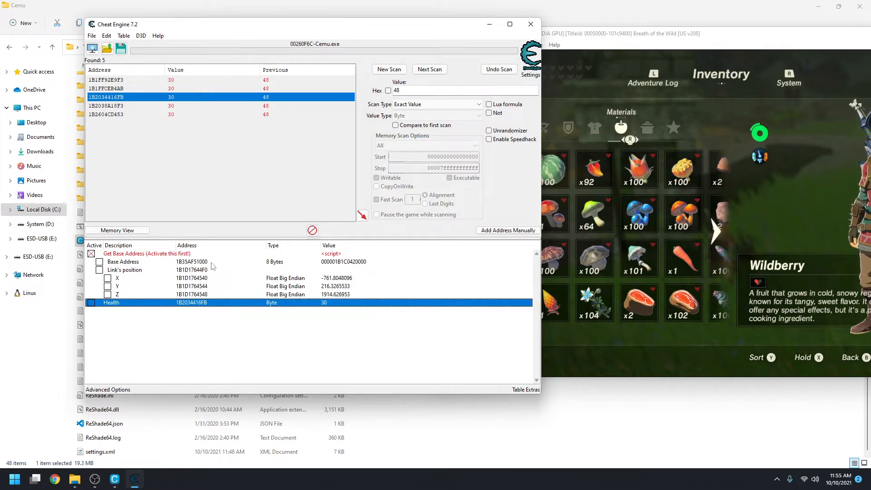
{"action": "double_click", "coordinate": [338, 261]}
{"action": "key", "text": "ctrl+c"}
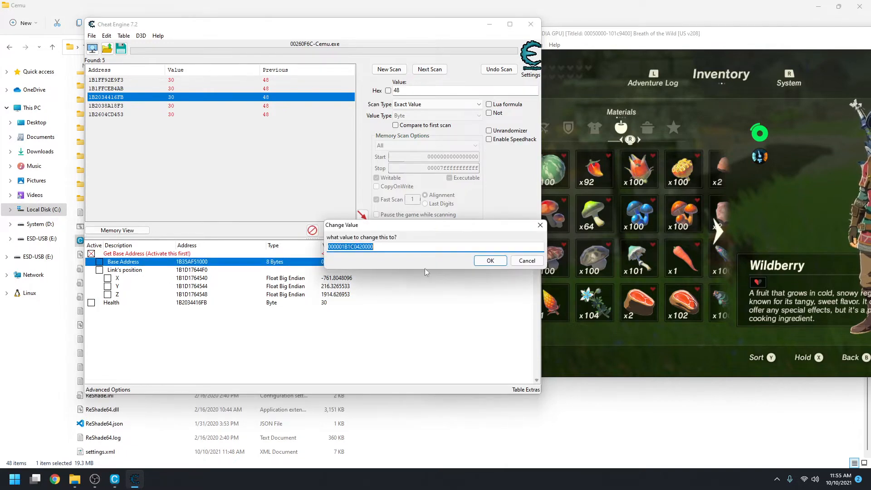
{"action": "left_click", "coordinate": [526, 263]}
Open Chrome, search for a hex calculator, and open the Calculator.net Hex Calculator page.
{"action": "left_click", "coordinate": [54, 479]}
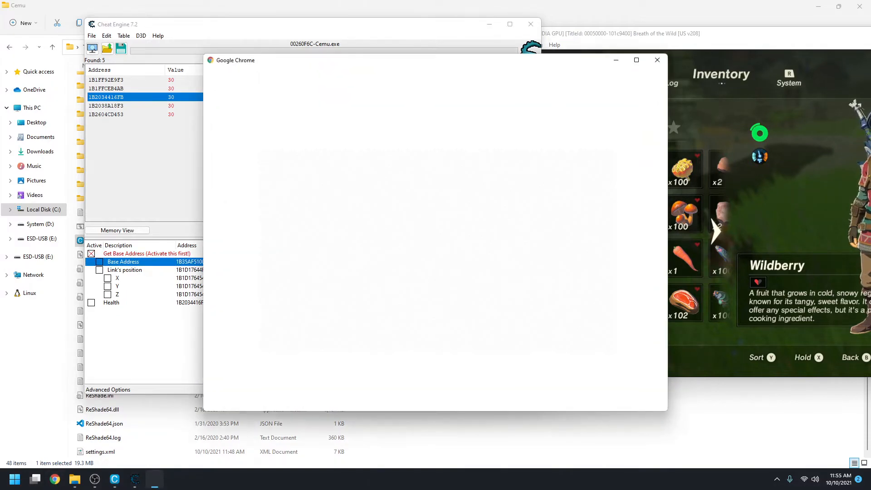
{"action": "left_click", "coordinate": [560, 220]}
{"action": "type", "text": "hex"}
{"action": "key", "text": "Return"}
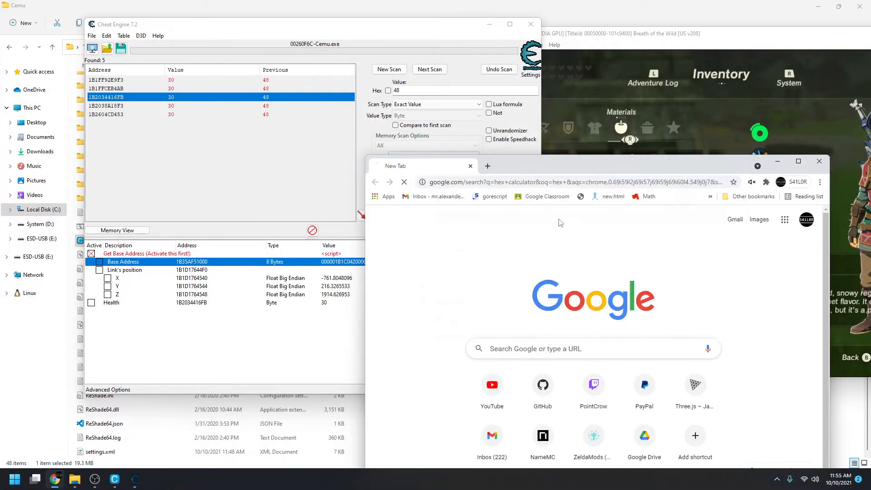
{"action": "left_click", "coordinate": [407, 304]}
Enter the copied base address as the second number of the hexadecimal calculation and choose subtraction.
{"action": "double_click", "coordinate": [547, 313]}
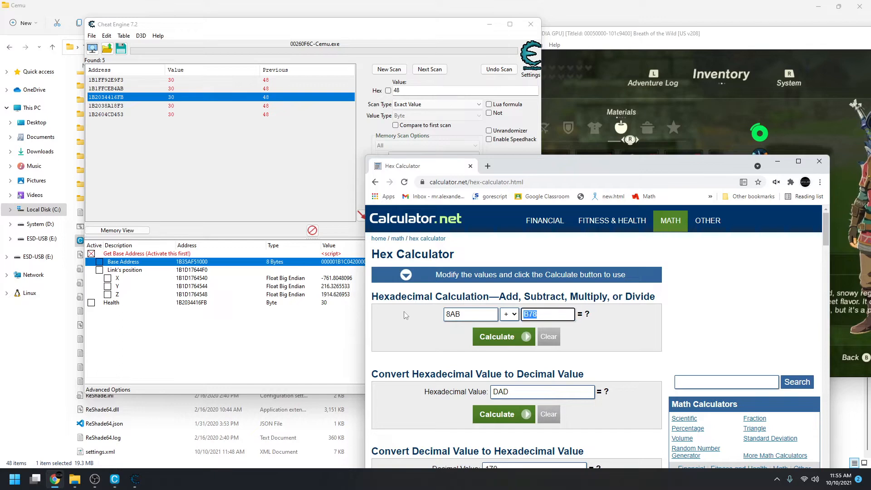
{"action": "key", "text": "ctrl+v"}
{"action": "left_click", "coordinate": [507, 318]}
{"action": "left_click", "coordinate": [505, 328]}
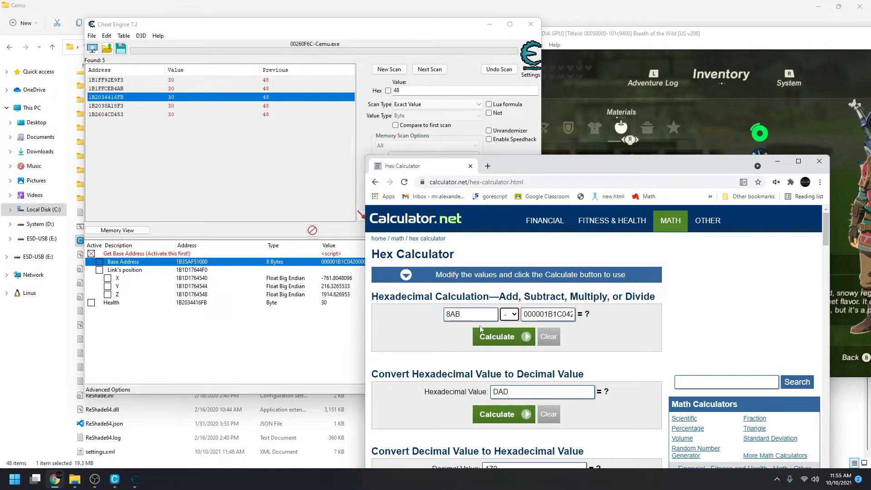
Subtract the base address from the copied Health address 1B2034416FB in the hex calculator and copy the hexadecimal result.
{"action": "left_click", "coordinate": [206, 311]}
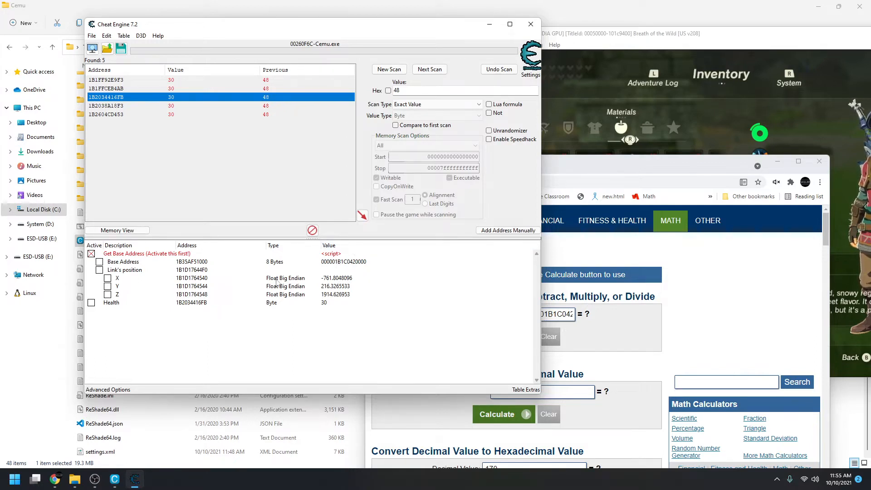
{"action": "double_click", "coordinate": [201, 303]}
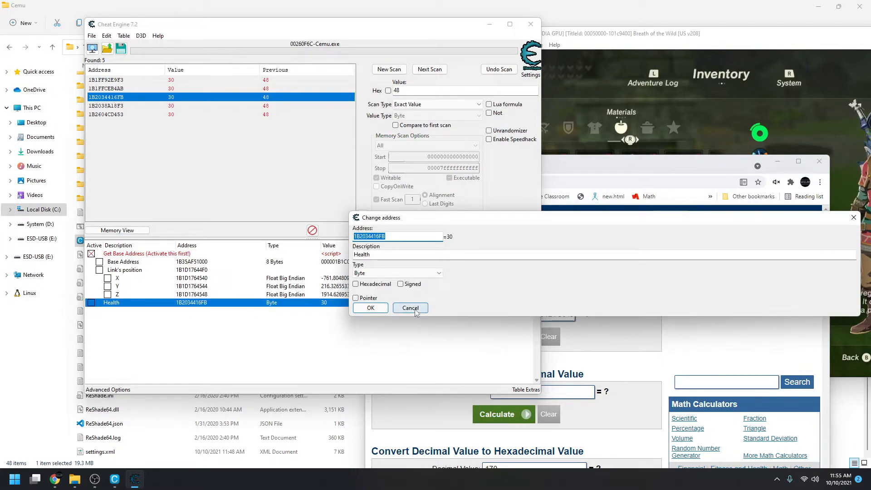
{"action": "left_click", "coordinate": [410, 310]}
{"action": "left_click", "coordinate": [353, 266]}
{"action": "left_click", "coordinate": [229, 305]}
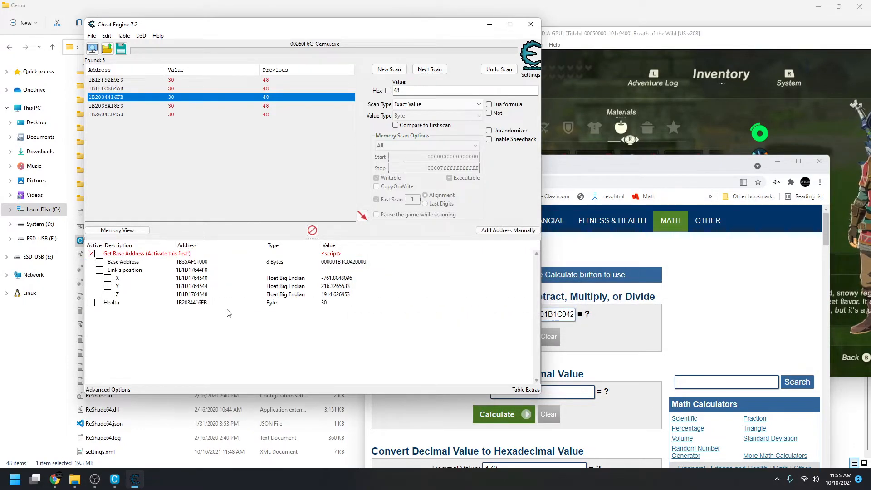
{"action": "left_click", "coordinate": [601, 173]}
{"action": "double_click", "coordinate": [472, 316]}
{"action": "type", "text": "1B2034416FB"}
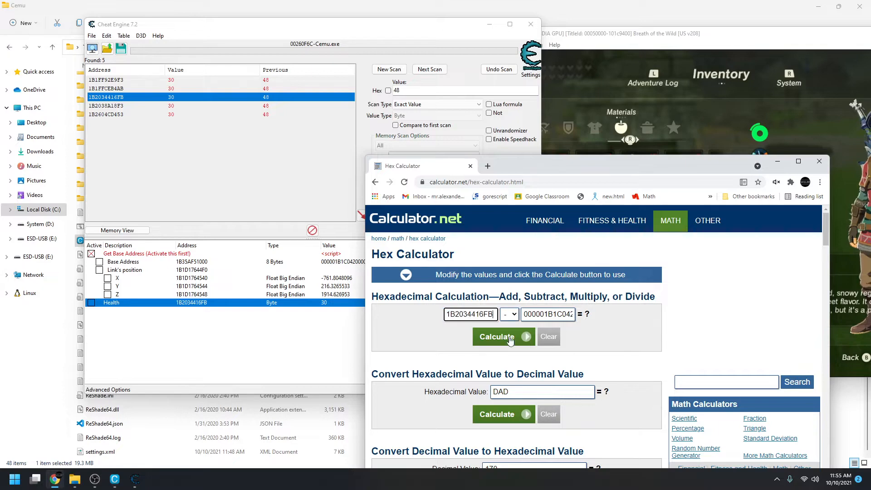
{"action": "left_click", "coordinate": [509, 341]}
{"action": "double_click", "coordinate": [596, 321]}
In Cheat Engine, change the Health entry's address to [base_addr] + 0x430216FB.
{"action": "left_click", "coordinate": [270, 334]}
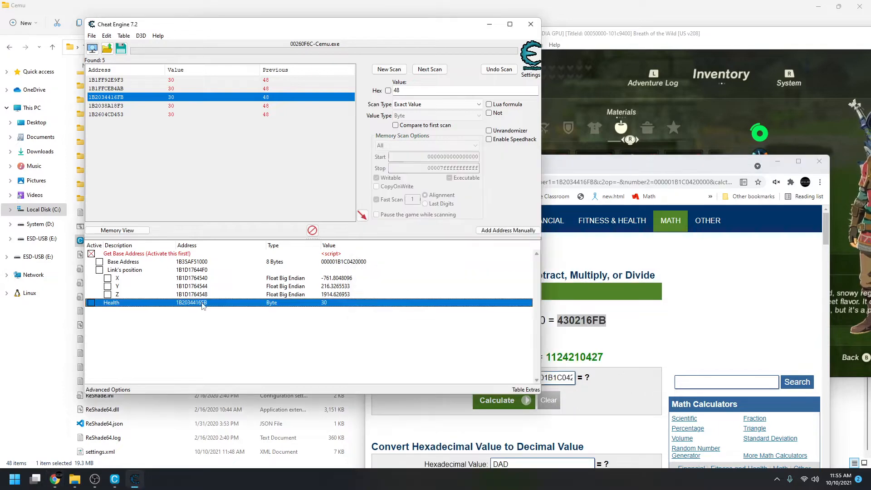
{"action": "double_click", "coordinate": [202, 303]}
{"action": "left_click", "coordinate": [396, 236]}
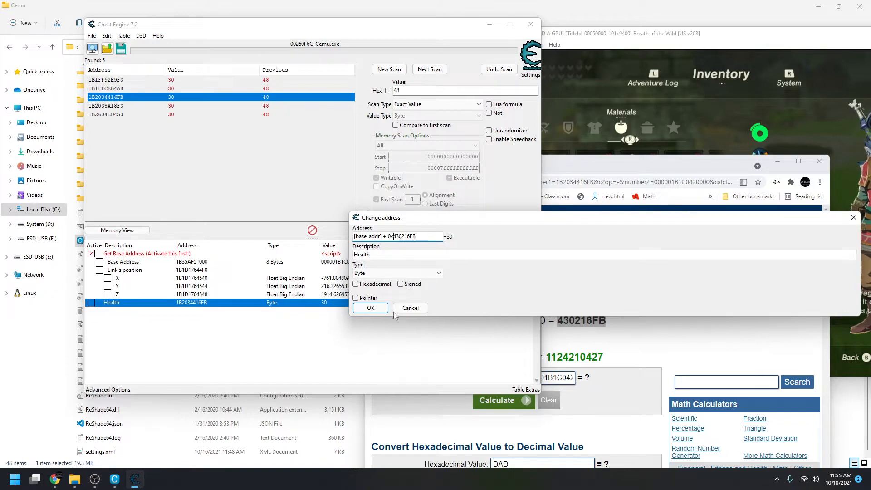
{"action": "left_click", "coordinate": [372, 310]}
{"action": "left_click", "coordinate": [330, 327]}
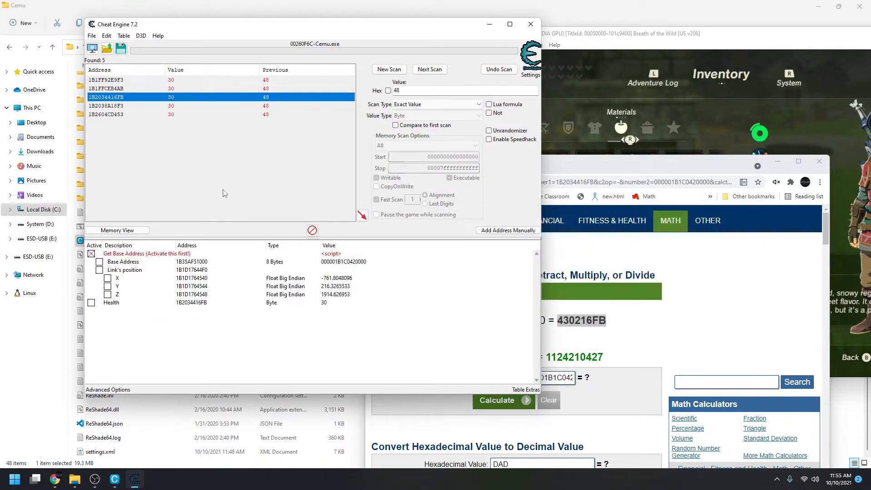
Save the cheat table over zelda_link_position.CT in the baseaddr_and_position folder.
{"action": "left_click_drag", "start_coordinate": [154, 30], "coordinate": [173, 26]}
{"action": "key", "text": "ctrl+s"}
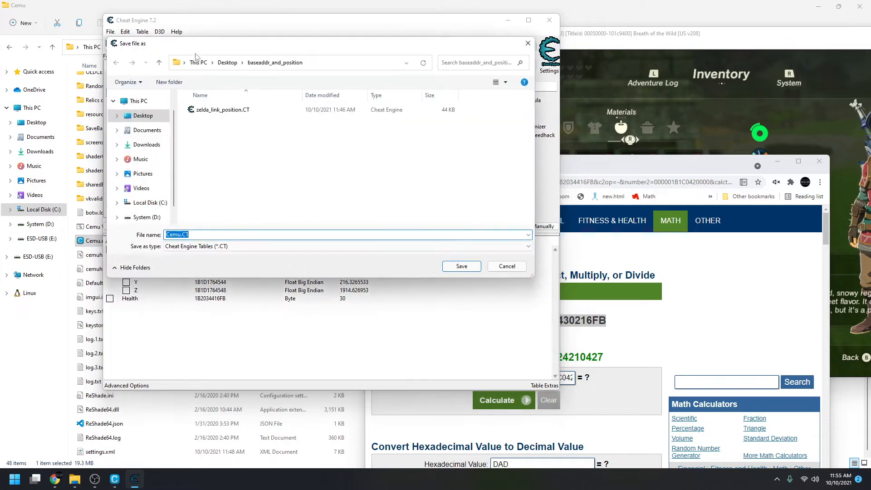
{"action": "left_click", "coordinate": [254, 111]}
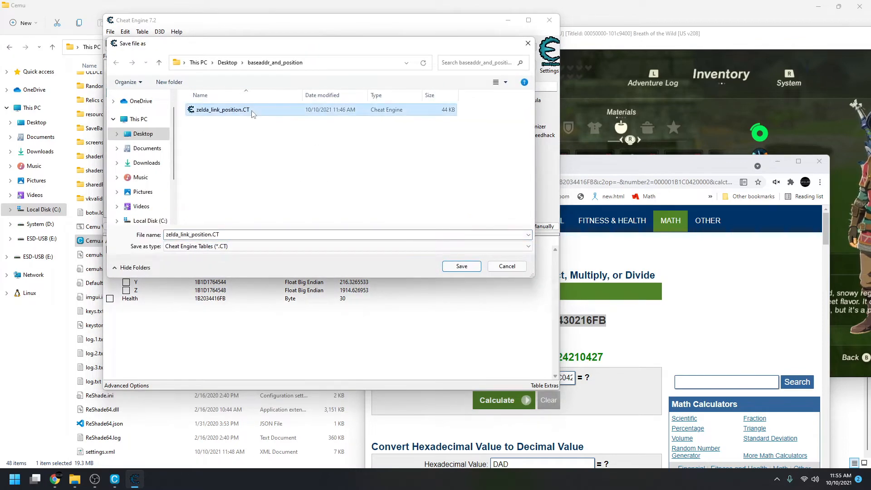
{"action": "left_click", "coordinate": [467, 266]}
{"action": "left_click", "coordinate": [462, 240]}
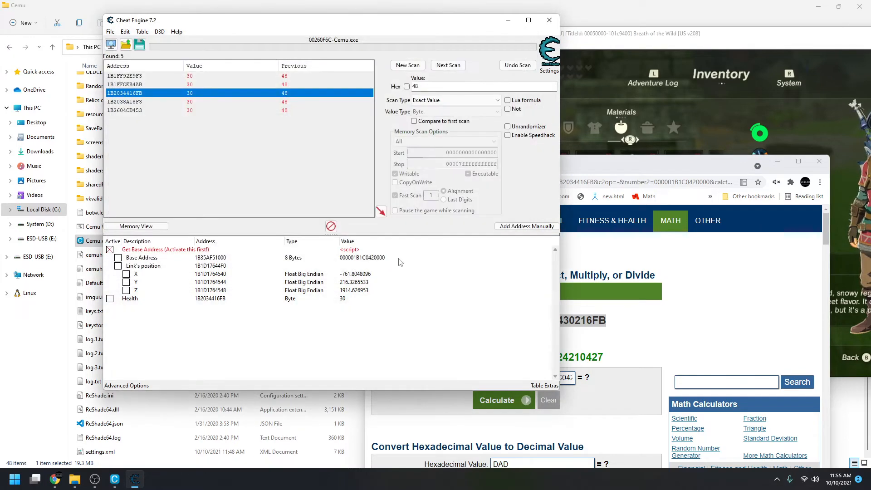
Arrange the game and Cheat Engine windows with the hearts in view, and start a new scan to clear the found addresses.
{"action": "mouse_move", "coordinate": [643, 36]}
{"action": "left_mouse_down"}
{"action": "mouse_move", "coordinate": [665, 38]}
{"action": "mouse_move", "coordinate": [645, 33]}
{"action": "left_mouse_up"}
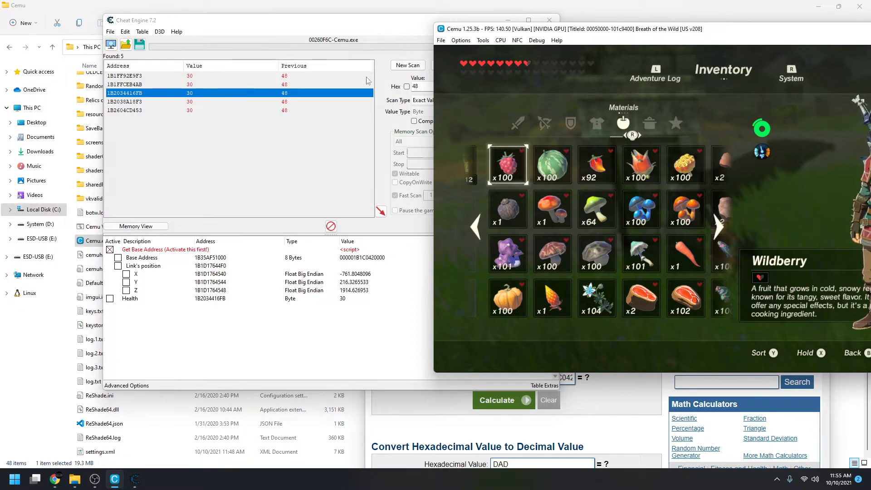
{"action": "mouse_move", "coordinate": [493, 32]}
{"action": "left_mouse_down"}
{"action": "mouse_move", "coordinate": [555, 59]}
{"action": "mouse_move", "coordinate": [485, 31]}
{"action": "left_mouse_up"}
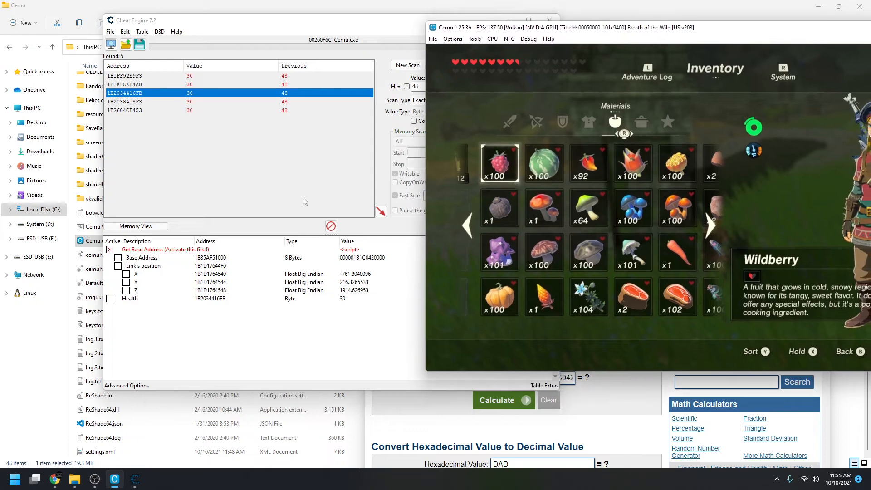
{"action": "left_click_drag", "start_coordinate": [330, 24], "coordinate": [280, 18]}
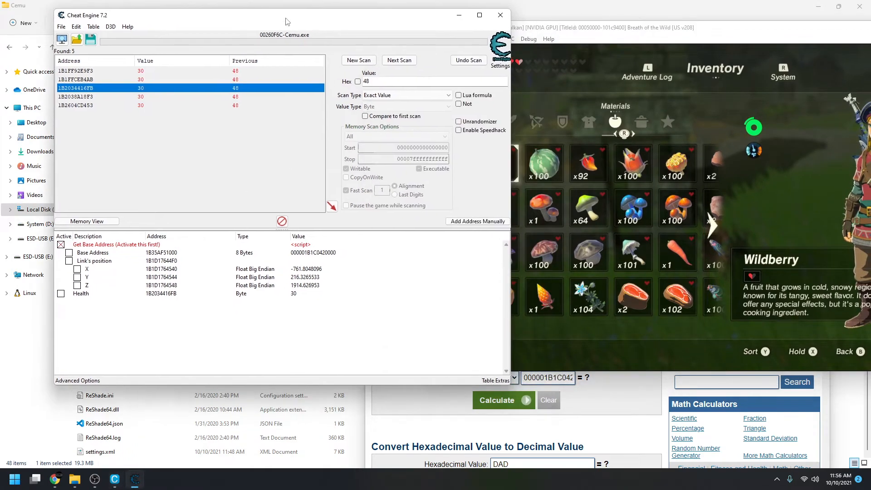
{"action": "left_click", "coordinate": [358, 61]}
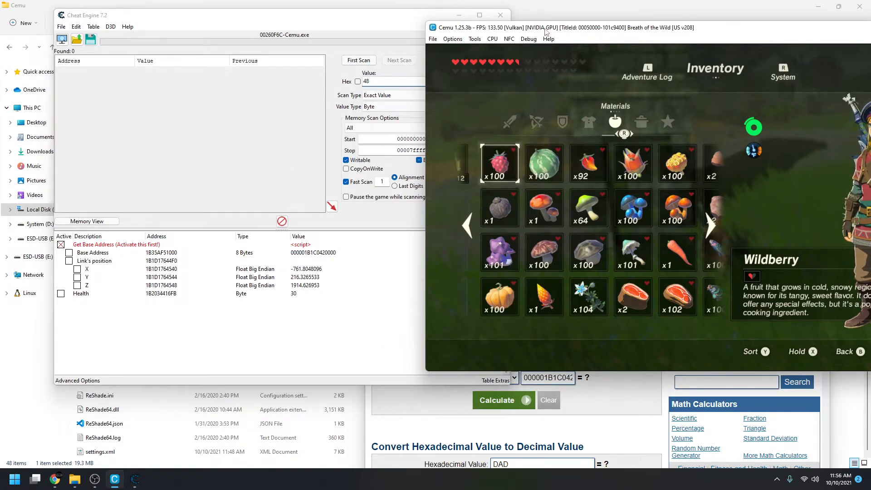
Eat six wildberries from the game inventory while watching the Health entry.
{"action": "key", "text": "a"}
{"action": "key", "text": "a"}
{"action": "key", "text": "a"}
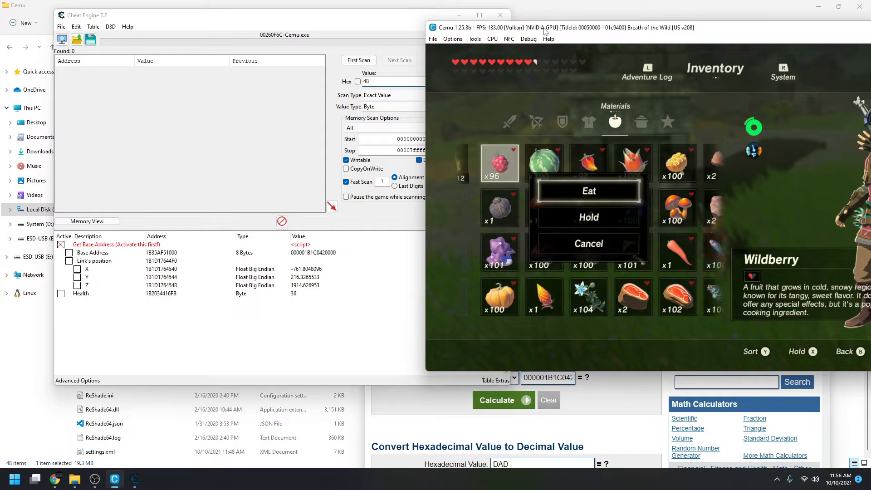
{"action": "key", "text": "a"}
Set the Health entry's value to 120 and close the game inventory to check Link's hearts.
{"action": "left_click", "coordinate": [298, 294]}
{"action": "double_click", "coordinate": [298, 295]}
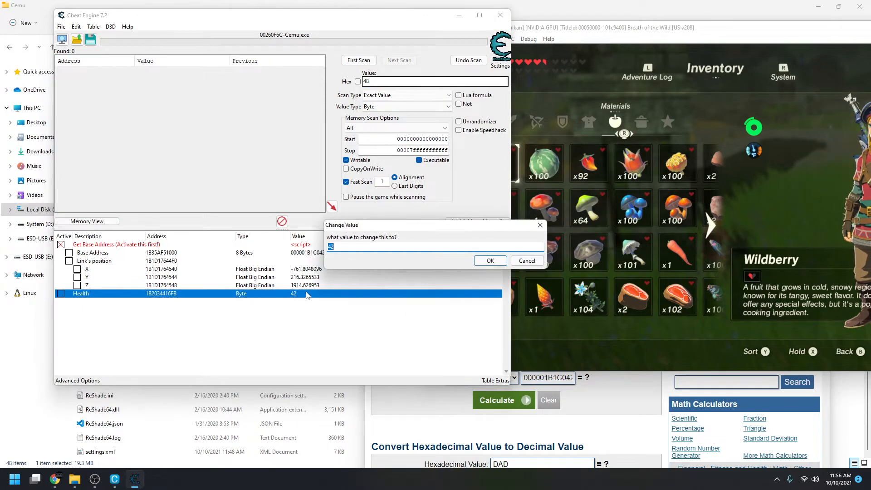
{"action": "type", "text": "120"}
{"action": "key", "text": "Return"}
{"action": "left_click", "coordinate": [670, 23]}
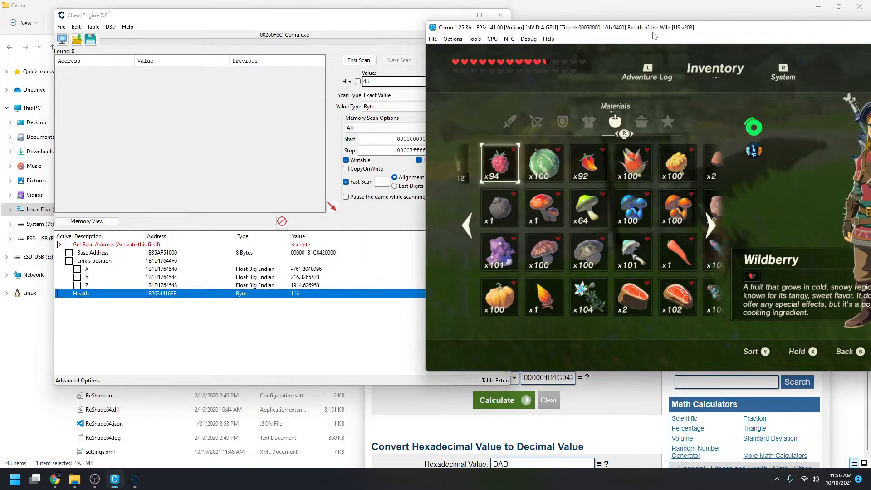
{"action": "key", "text": "b"}
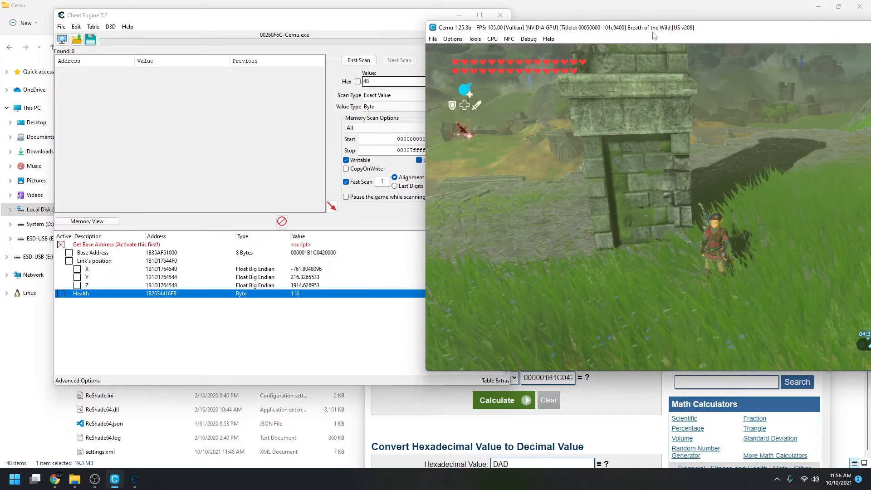
Open the game's Materials inventory and reposition the game window beside the cheat table, leaving the Health entry deselected.
{"action": "key", "text": "plus"}
{"action": "left_click", "coordinate": [301, 344]}
{"action": "left_click", "coordinate": [291, 293]}
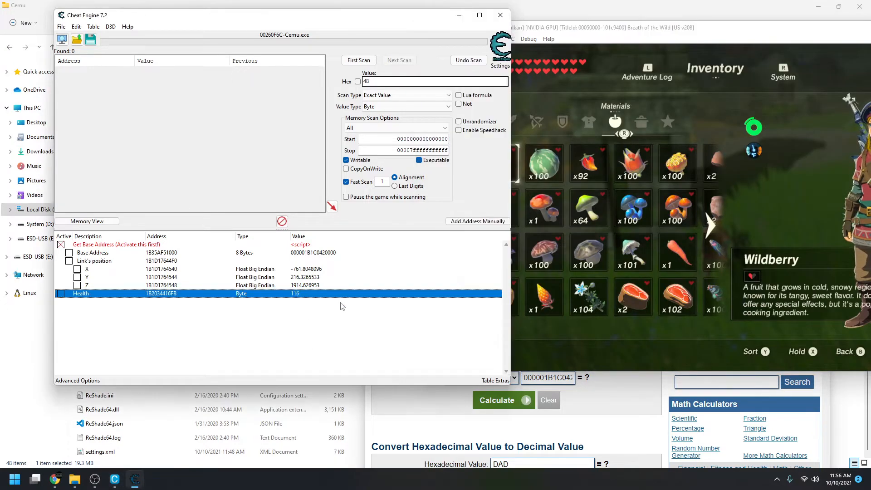
{"action": "left_click", "coordinate": [339, 306]}
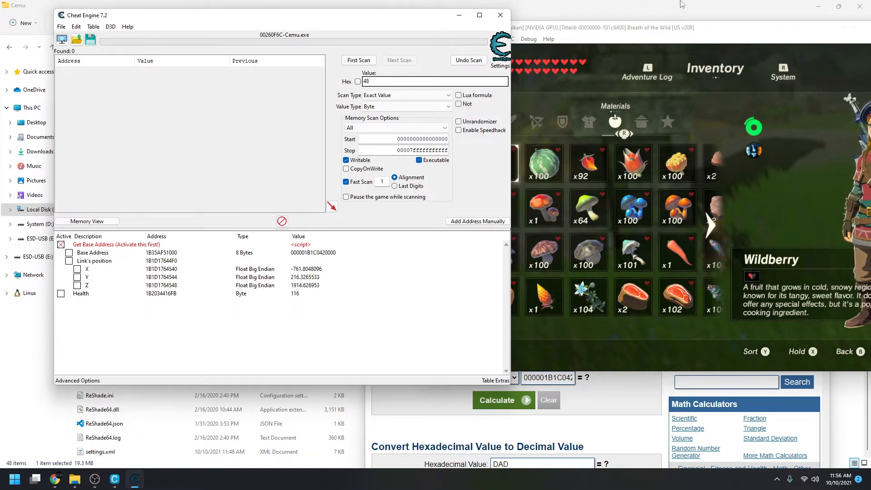
{"action": "left_click", "coordinate": [653, 28]}
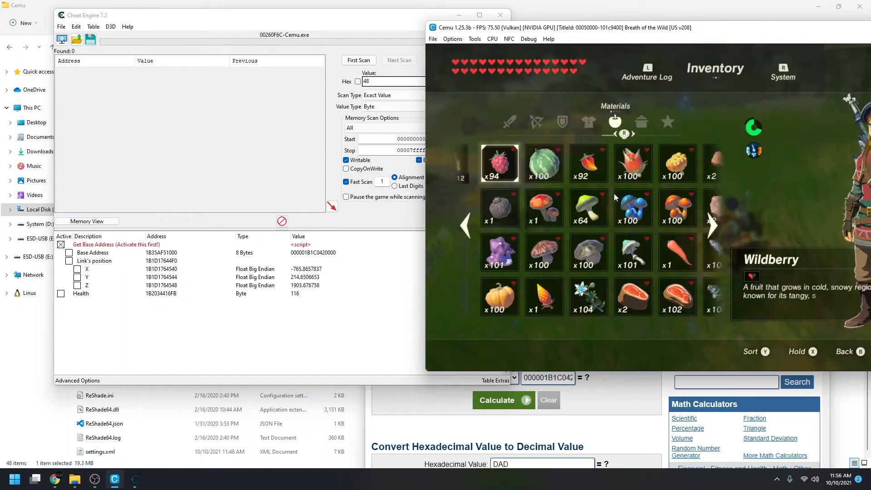
{"action": "left_click_drag", "start_coordinate": [678, 29], "coordinate": [485, 36]}
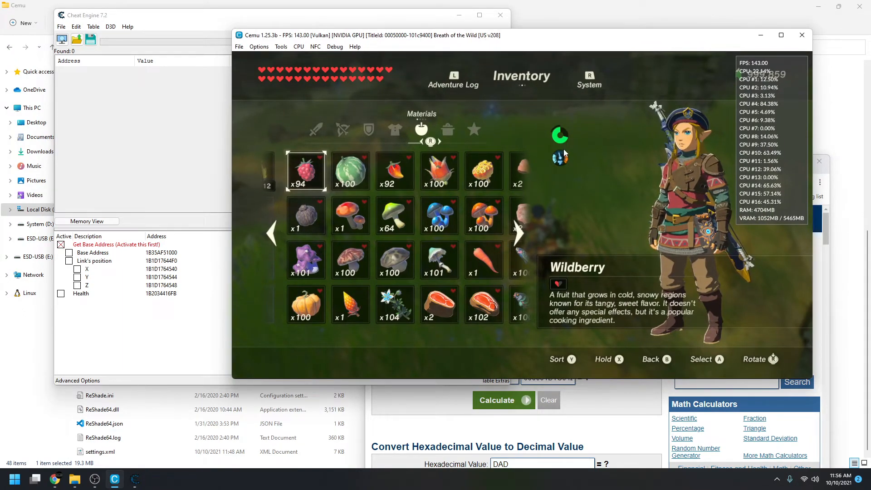
{"action": "left_click_drag", "start_coordinate": [443, 37], "coordinate": [620, 42]}
{"action": "left_click", "coordinate": [270, 313]}
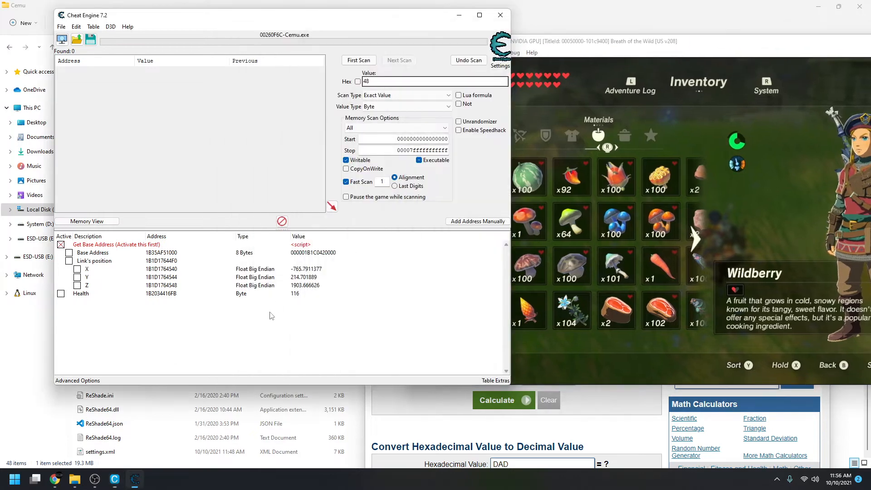
Set the value type to Float Big Endian and the scan type to Unknown initial value, moving the game window clear.
{"action": "left_click", "coordinate": [385, 107]}
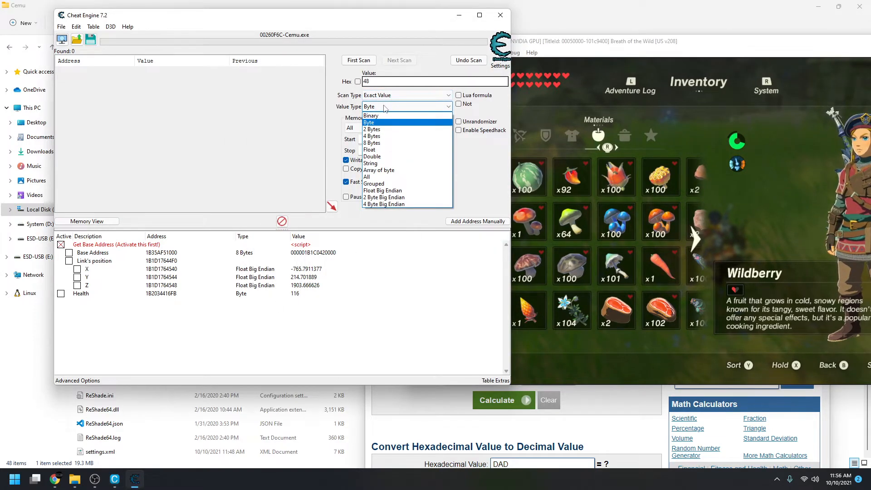
{"action": "left_click", "coordinate": [396, 193]}
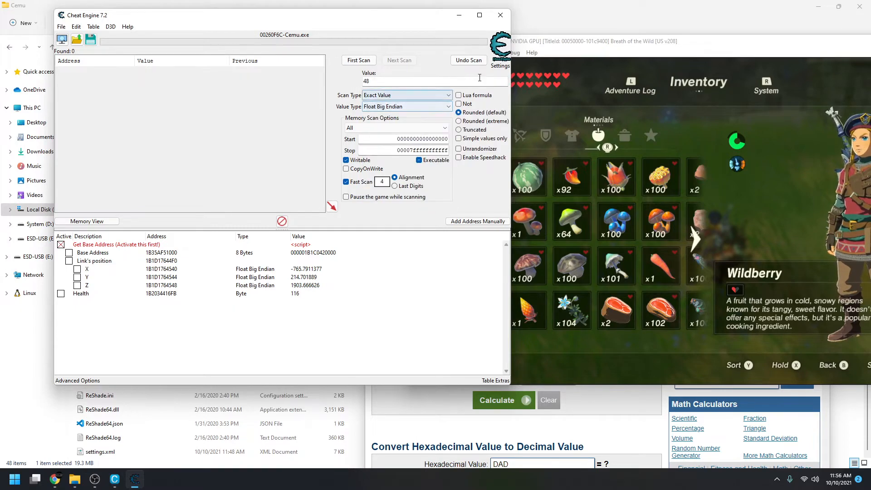
{"action": "left_click_drag", "start_coordinate": [594, 44], "coordinate": [393, 73]}
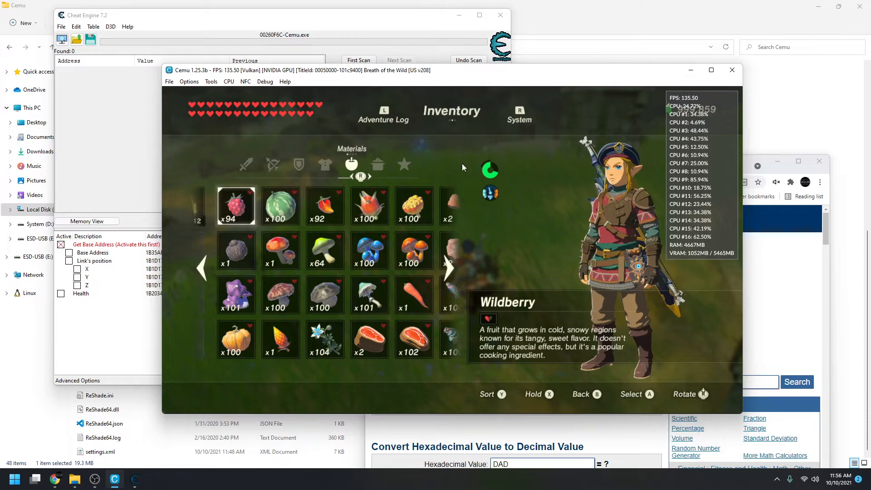
{"action": "left_click_drag", "start_coordinate": [467, 71], "coordinate": [743, 172]}
{"action": "left_click", "coordinate": [379, 96]}
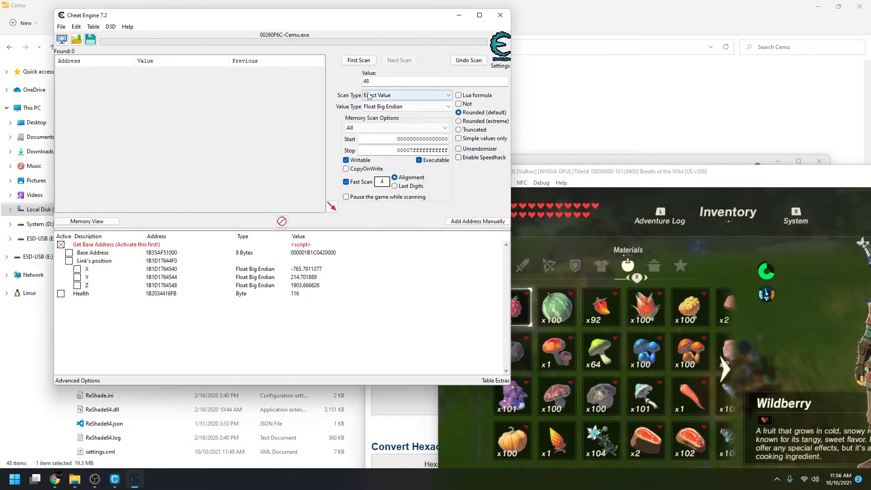
{"action": "left_click", "coordinate": [390, 131]}
{"action": "left_click", "coordinate": [387, 95]}
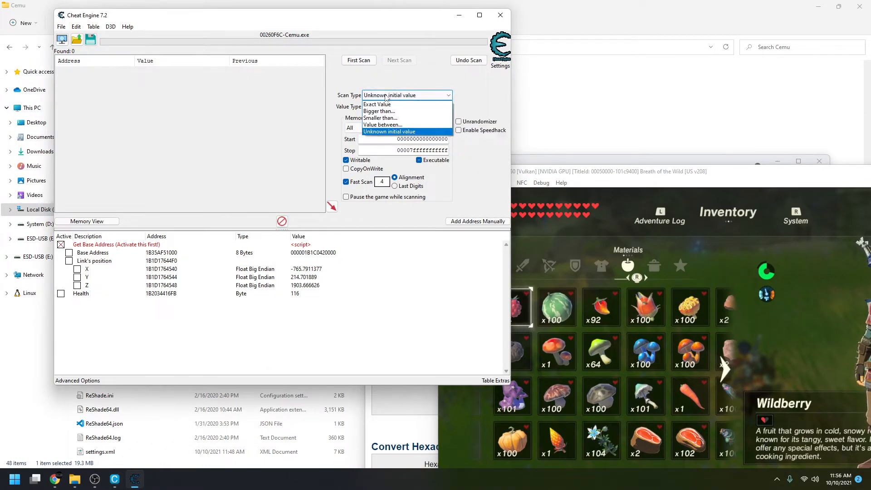
{"action": "left_click", "coordinate": [362, 82]}
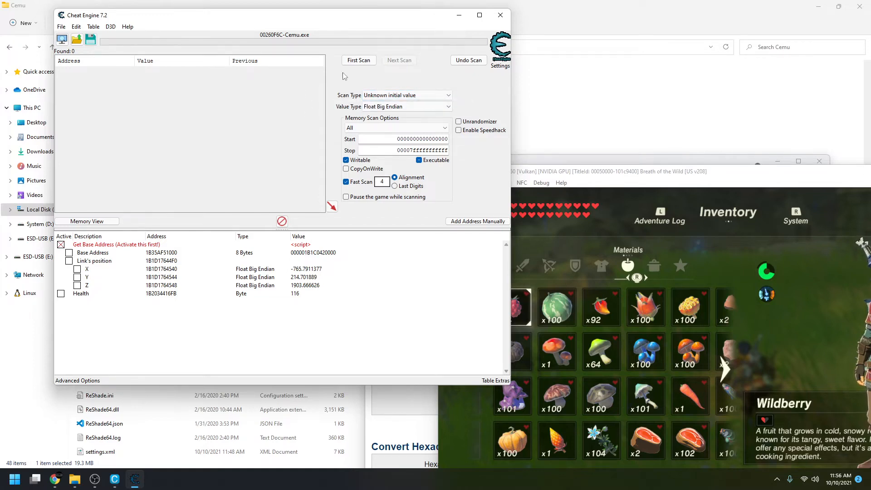
Examine the available value types and the Auto Assembler option for defining a new custom type, and close its script window.
{"action": "left_click_drag", "start_coordinate": [283, 25], "coordinate": [270, 34]}
{"action": "left_click", "coordinate": [376, 116]}
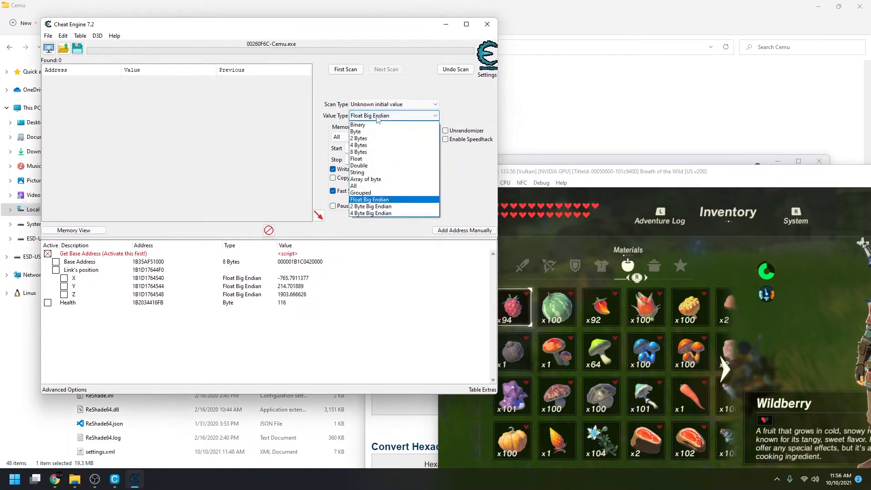
{"action": "right_click", "coordinate": [381, 115]}
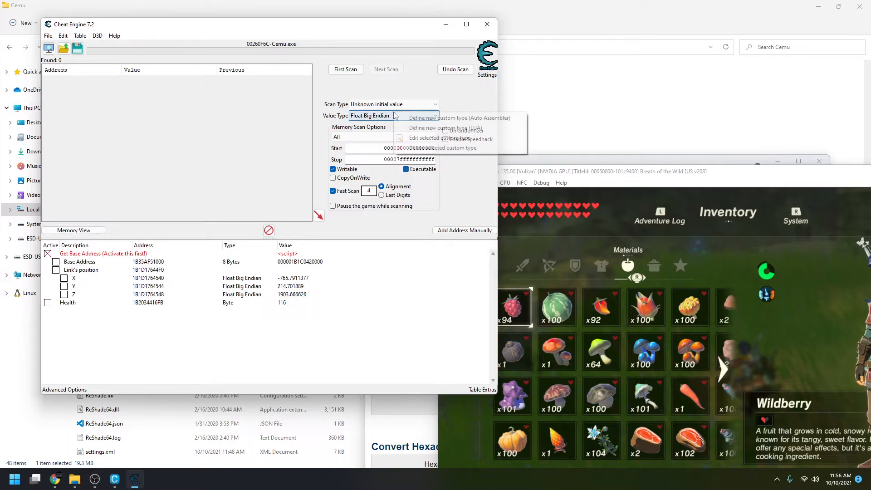
{"action": "left_click", "coordinate": [362, 119]}
{"action": "left_click", "coordinate": [360, 116]}
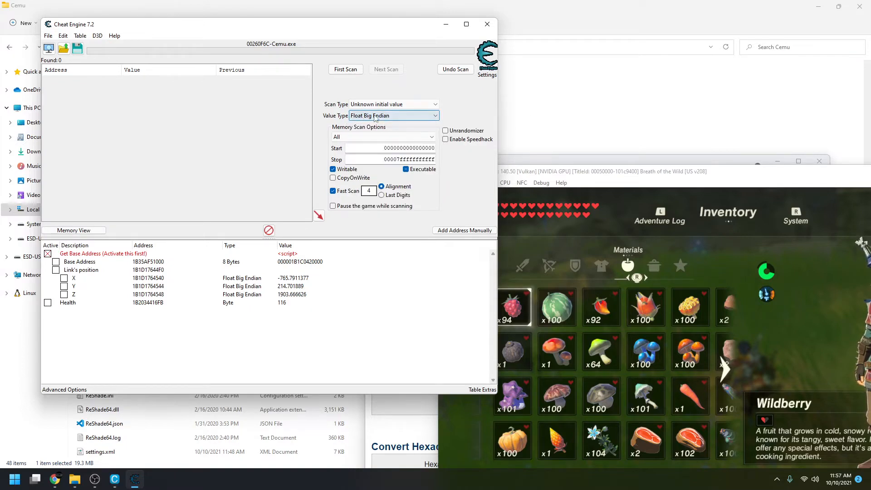
{"action": "right_click", "coordinate": [367, 117]}
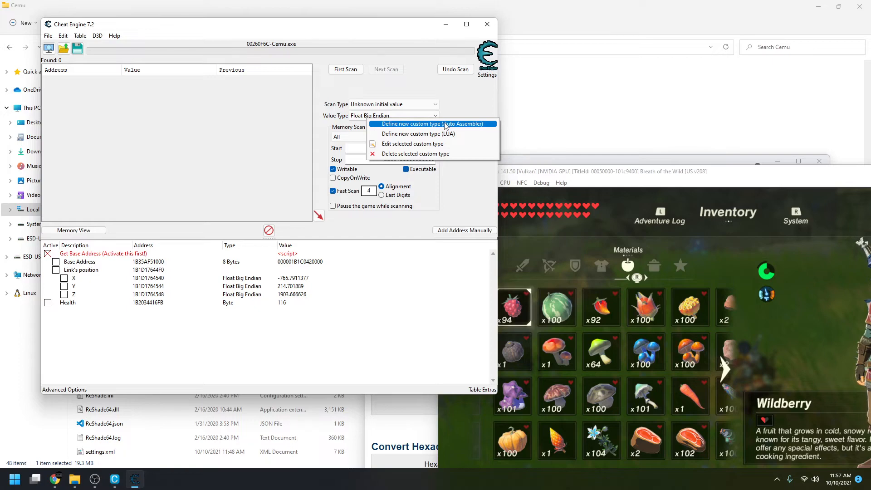
{"action": "left_click", "coordinate": [446, 124]}
{"action": "left_click", "coordinate": [463, 76]}
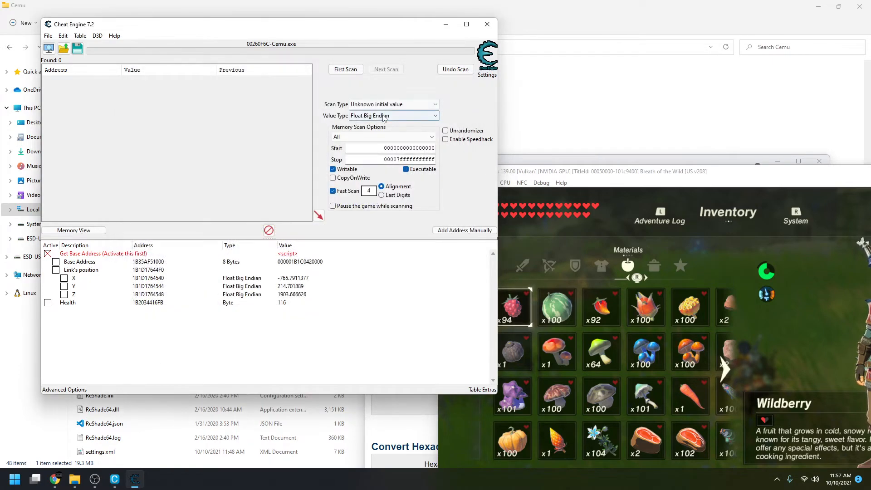
Examine the Auto Assembler script of the Float Big Endian custom type through to its end and close it.
{"action": "right_click", "coordinate": [384, 117]}
{"action": "left_click", "coordinate": [436, 141]}
{"action": "left_click_drag", "start_coordinate": [316, 240], "coordinate": [136, 95]}
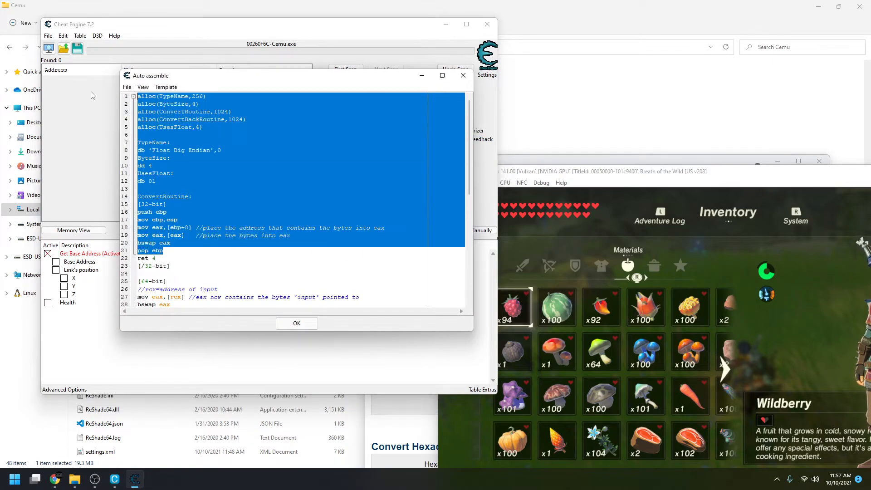
{"action": "left_click", "coordinate": [315, 180]}
{"action": "key", "text": "ctrl+a"}
{"action": "left_click", "coordinate": [316, 179]}
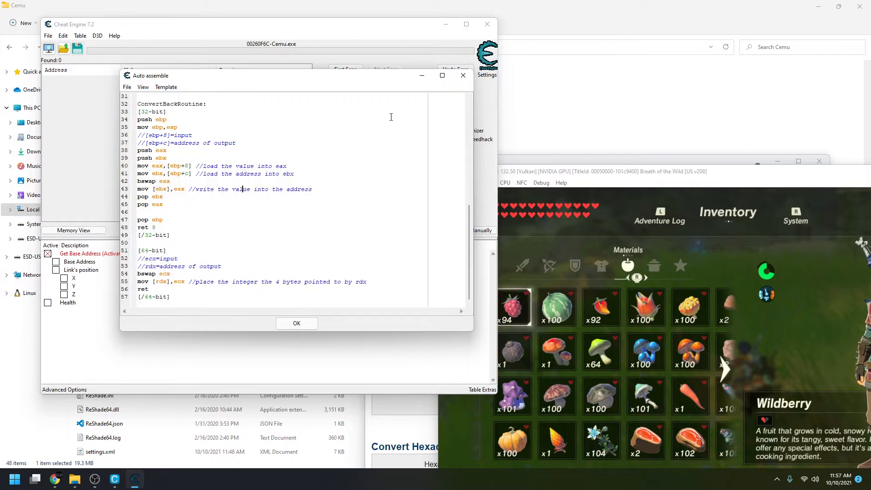
{"action": "left_click", "coordinate": [463, 76]}
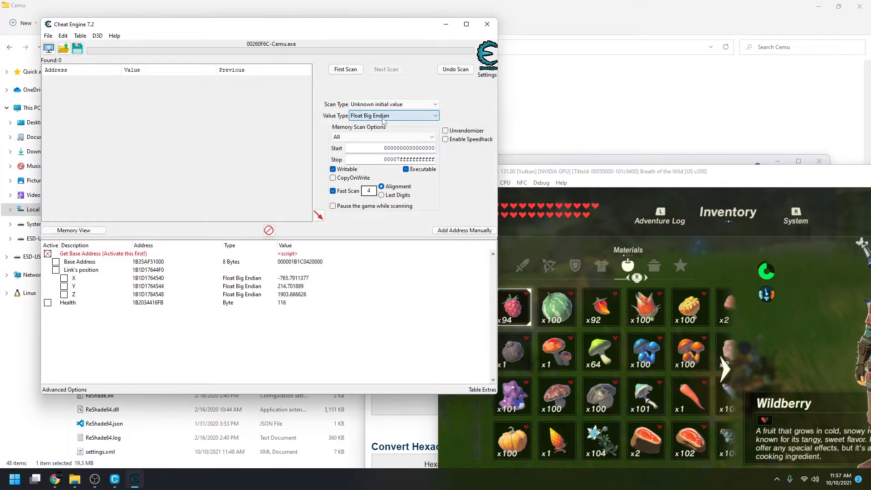
Reposition the Cheat Engine window and show the new custom type template for Auto Assembler, closing it without defining a type.
{"action": "left_click", "coordinate": [365, 116]}
{"action": "left_click", "coordinate": [363, 116]}
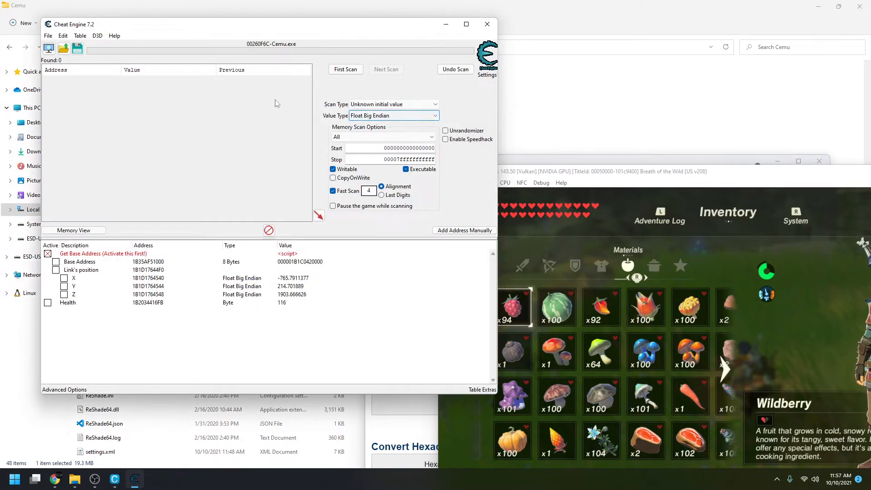
{"action": "left_click_drag", "start_coordinate": [254, 18], "coordinate": [332, 37]}
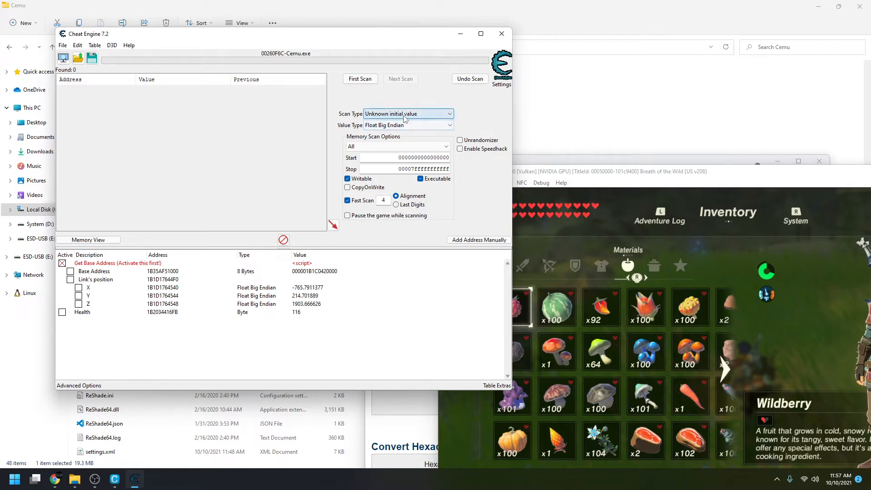
{"action": "right_click", "coordinate": [436, 127]}
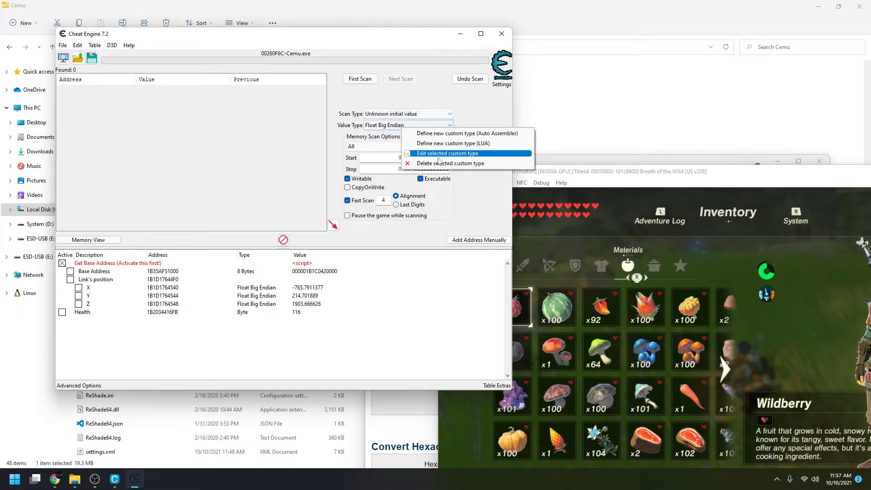
{"action": "left_click", "coordinate": [490, 134]}
{"action": "left_click", "coordinate": [463, 76]}
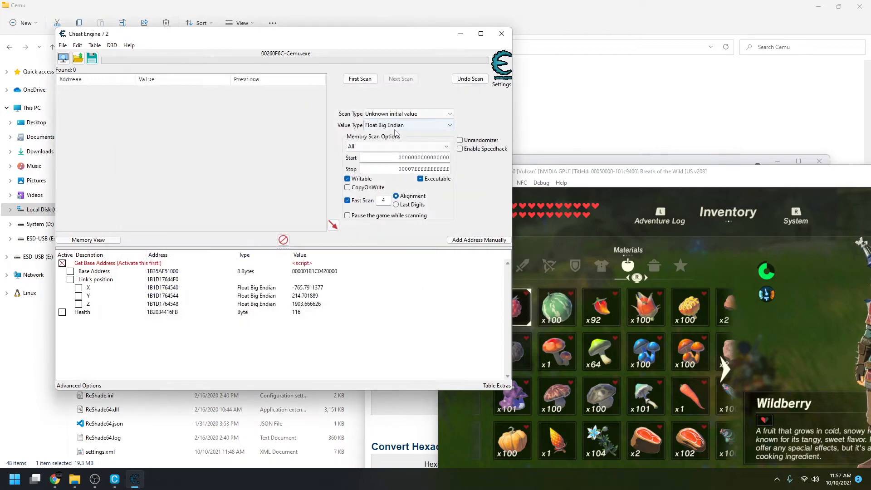
Show the full Lua and Auto Assembler templates for a new custom type, closing each without defining a type.
{"action": "right_click", "coordinate": [435, 127]}
{"action": "left_click", "coordinate": [453, 142]}
{"action": "key", "text": "ctrl+a"}
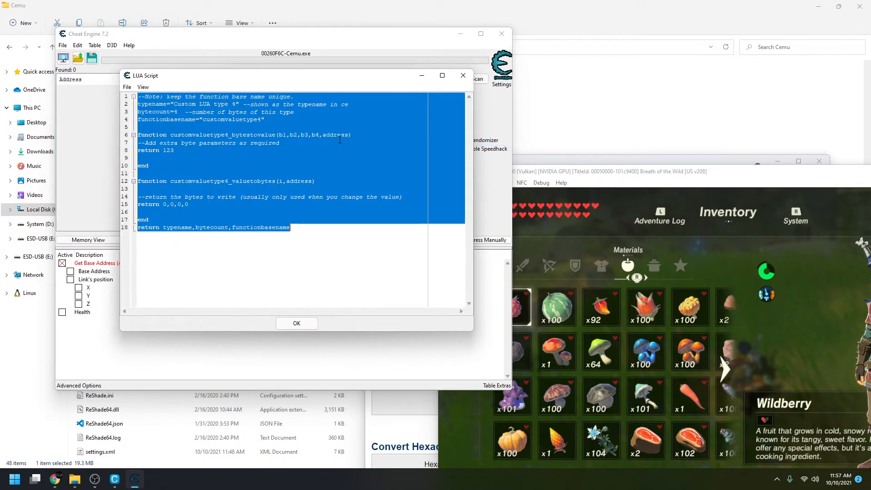
{"action": "left_click", "coordinate": [469, 80]}
{"action": "right_click", "coordinate": [435, 127]}
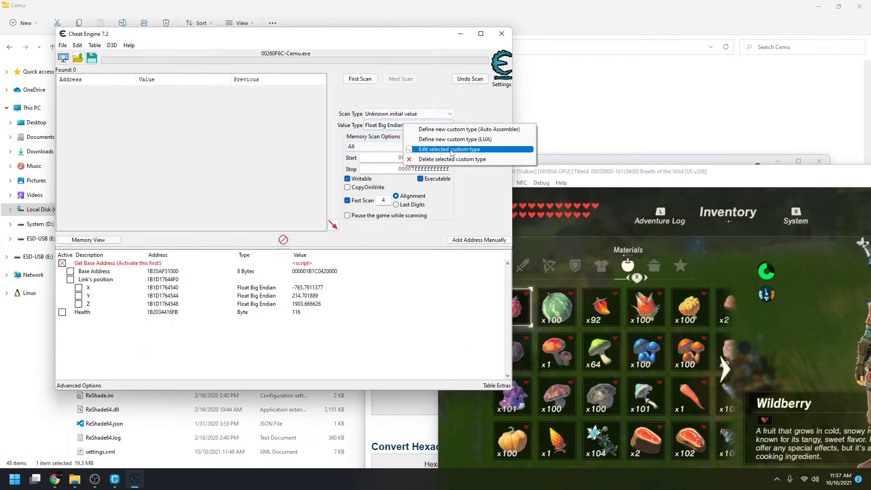
{"action": "left_click", "coordinate": [490, 135]}
{"action": "key", "text": "ctrl+a"}
{"action": "left_click", "coordinate": [463, 76]}
Switch the value type to 2 Byte Big Endian and inspect its custom type script without changing it.
{"action": "left_click", "coordinate": [408, 125]}
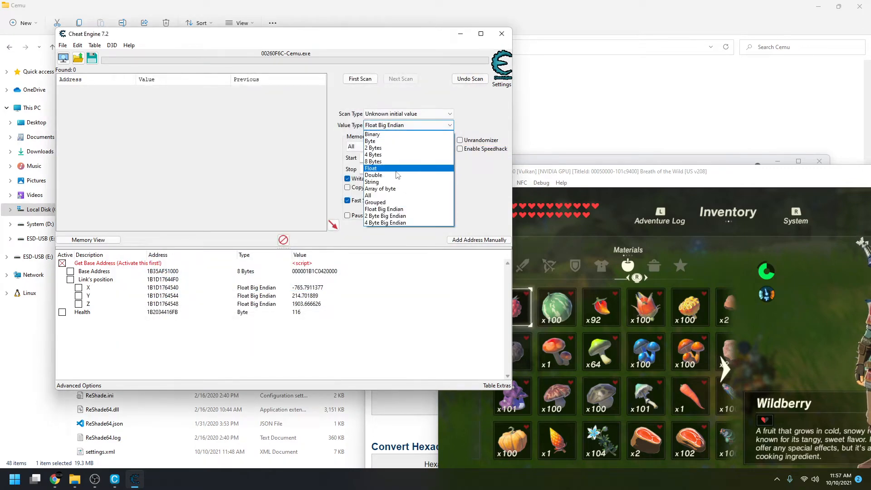
{"action": "left_click", "coordinate": [398, 217]}
{"action": "right_click", "coordinate": [396, 128]}
{"action": "left_click", "coordinate": [426, 155]}
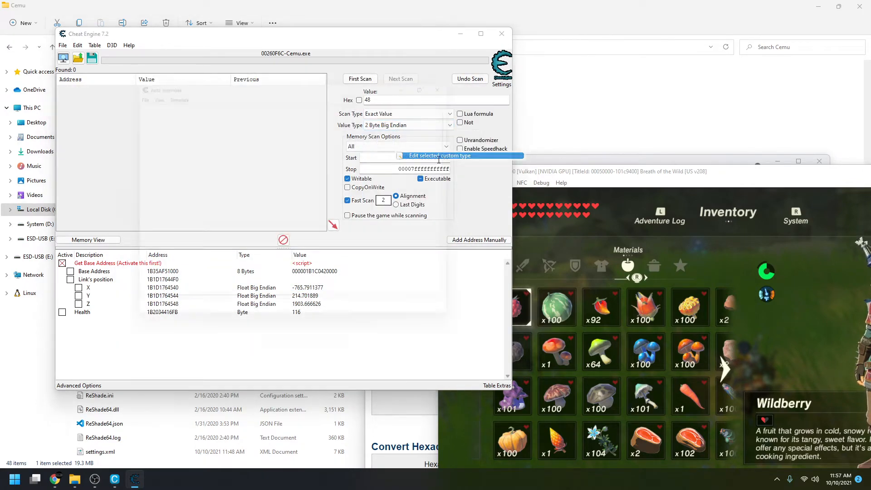
{"action": "left_click", "coordinate": [463, 75]}
Switch the value type to 4 Byte Big Endian and inspect its custom type script without changing it.
{"action": "left_click", "coordinate": [408, 126]}
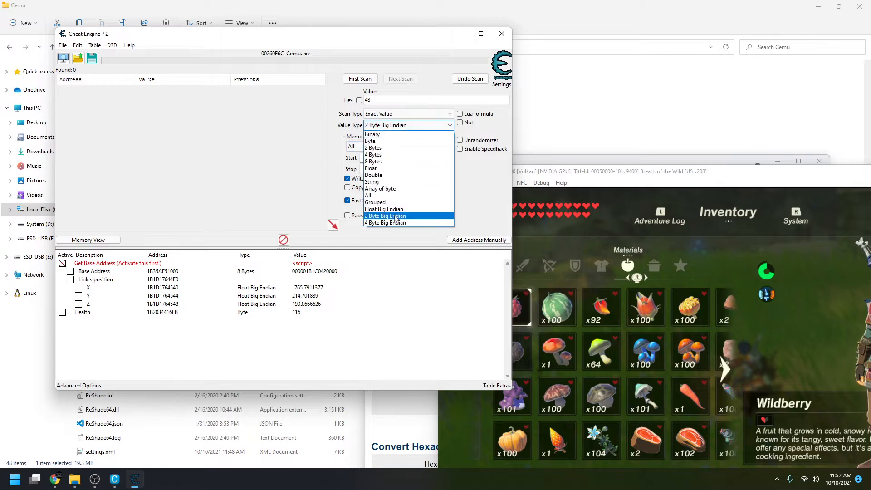
{"action": "left_click", "coordinate": [398, 223]}
{"action": "right_click", "coordinate": [401, 129]}
{"action": "left_click", "coordinate": [426, 153]}
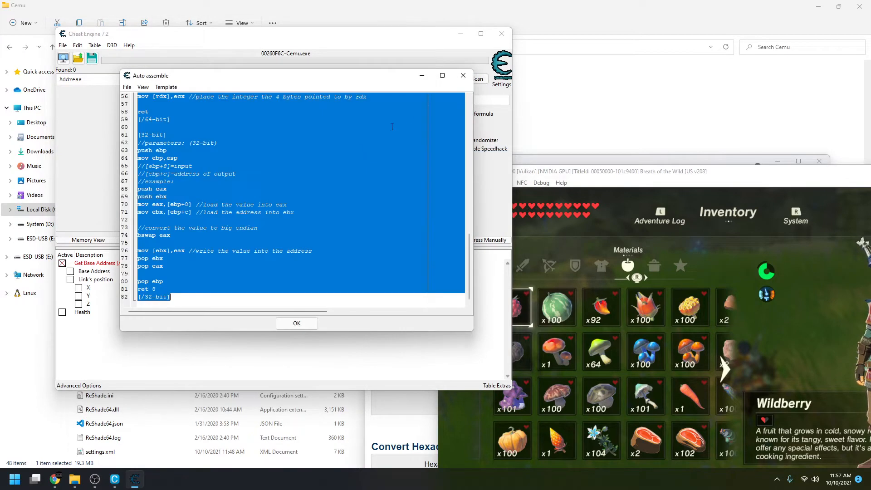
{"action": "left_click", "coordinate": [462, 76]}
Set the value type back to Float Big Endian and the scan type to Unknown initial value.
{"action": "left_click", "coordinate": [409, 125]}
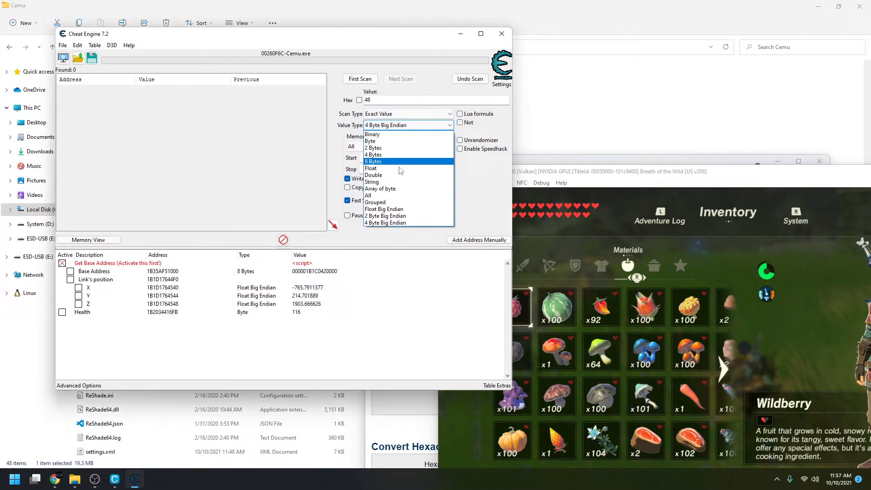
{"action": "left_click", "coordinate": [399, 207]}
{"action": "left_click_drag", "start_coordinate": [335, 40], "coordinate": [363, 40]}
{"action": "left_click", "coordinate": [418, 111]}
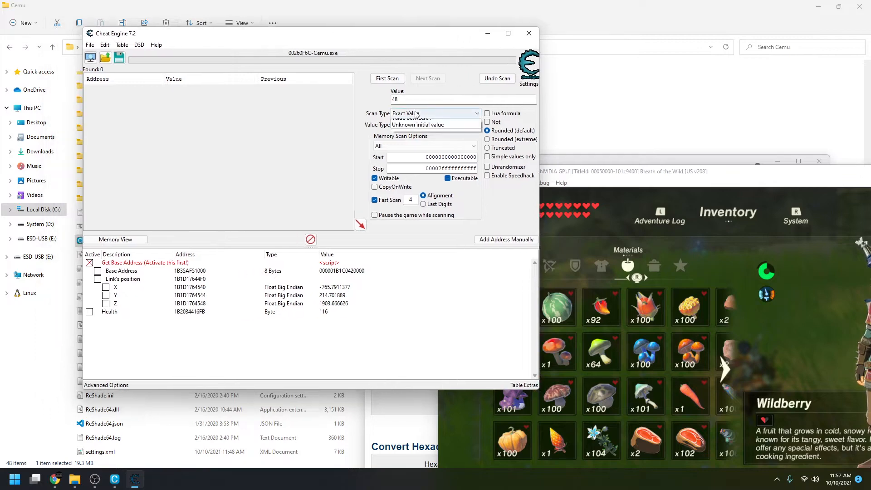
{"action": "left_click", "coordinate": [425, 150]}
Arrange the game and Cheat Engine windows, return to gameplay, and run a first scan for an unknown Float Big Endian value.
{"action": "left_click_drag", "start_coordinate": [595, 173], "coordinate": [541, 59]}
{"action": "left_click", "coordinate": [385, 40]}
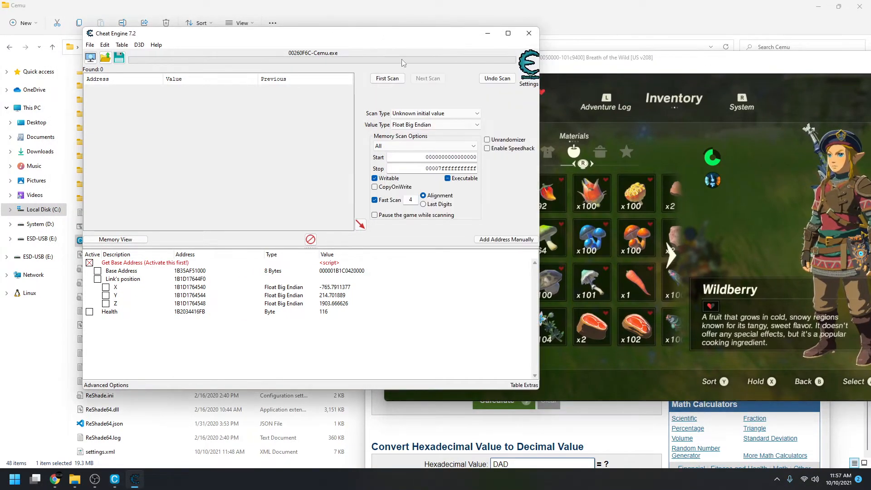
{"action": "left_click", "coordinate": [588, 62]}
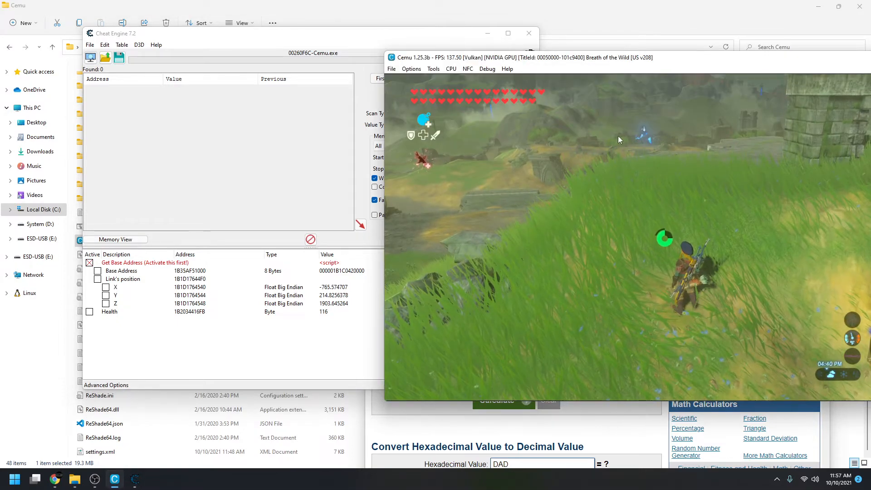
{"action": "mouse_move", "coordinate": [384, 37]}
{"action": "left_mouse_down"}
{"action": "mouse_move", "coordinate": [367, 37]}
{"action": "mouse_move", "coordinate": [374, 33]}
{"action": "left_mouse_up"}
{"action": "left_click", "coordinate": [386, 75]}
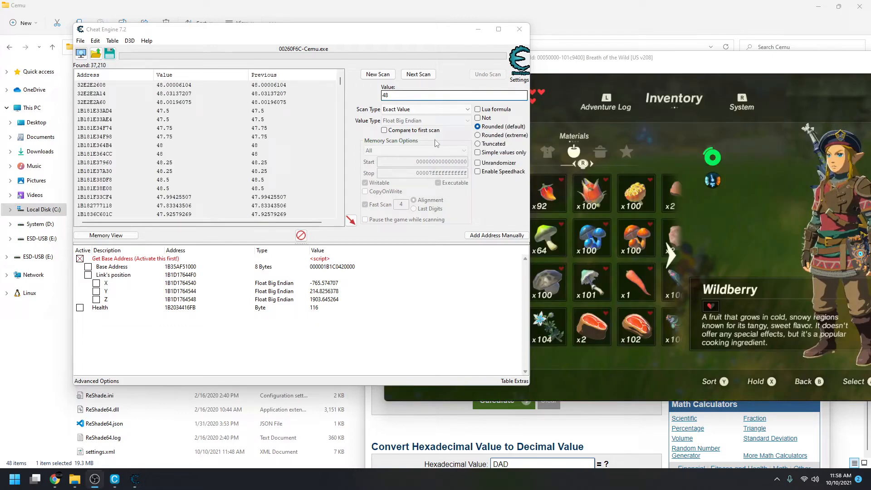
Start a new scan to clear the found addresses and set the scan type to Unknown initial value.
{"action": "left_click", "coordinate": [377, 74]}
{"action": "left_click", "coordinate": [424, 109]}
{"action": "left_click", "coordinate": [413, 146]}
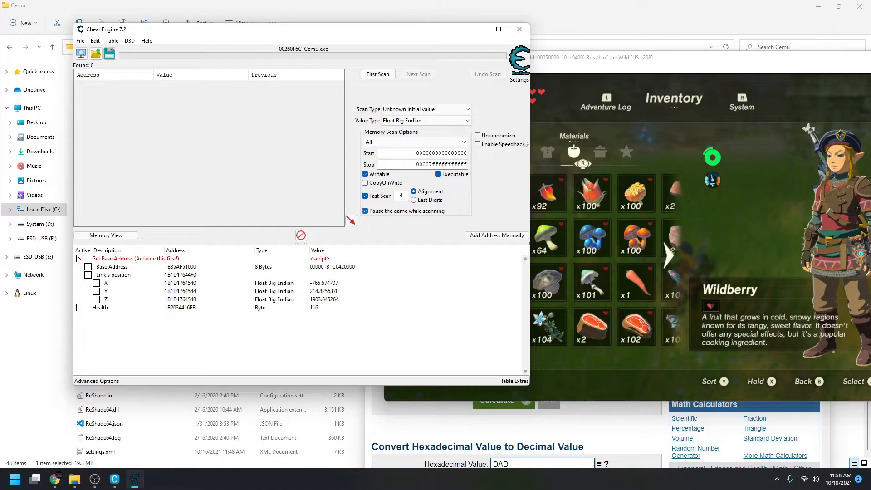
Briefly resume the game, reopen the inventory with stamina full, and run a first scan for an unknown initial Float Big Endian value.
{"action": "left_click", "coordinate": [629, 60]}
{"action": "key", "text": "Return"}
{"action": "key", "text": "Return"}
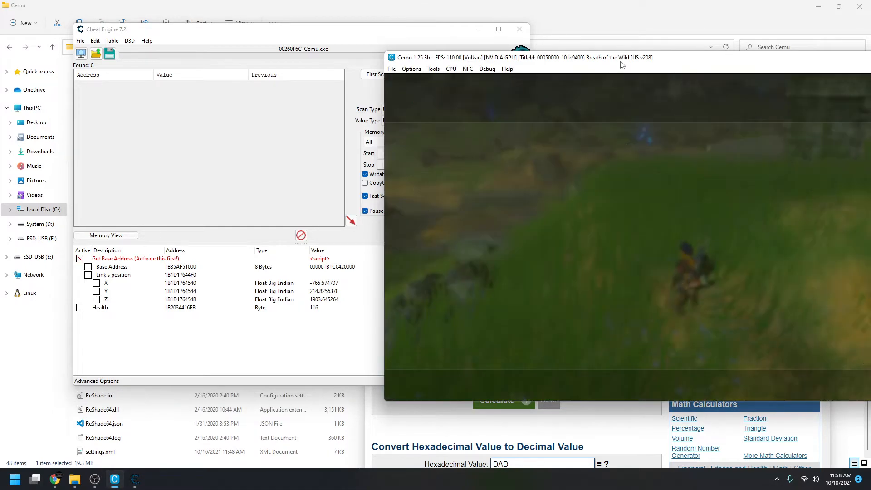
{"action": "left_click", "coordinate": [334, 42]}
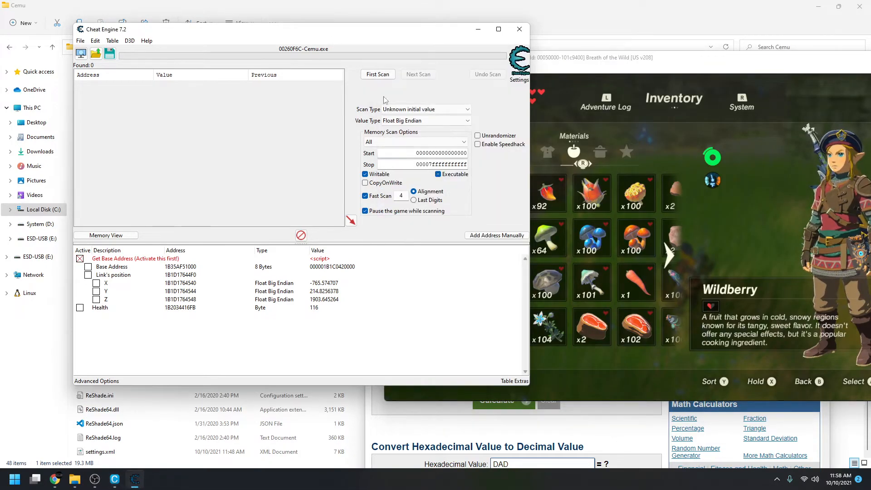
{"action": "left_click", "coordinate": [378, 75]}
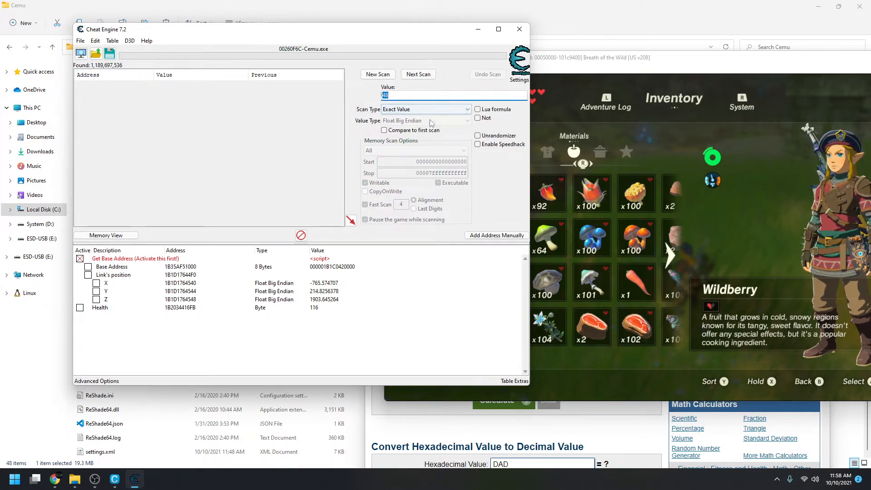
Set the scan type to Decreased value, use up some of Link's stamina in the game, and run the next scan.
{"action": "key", "text": "alt+Tab"}
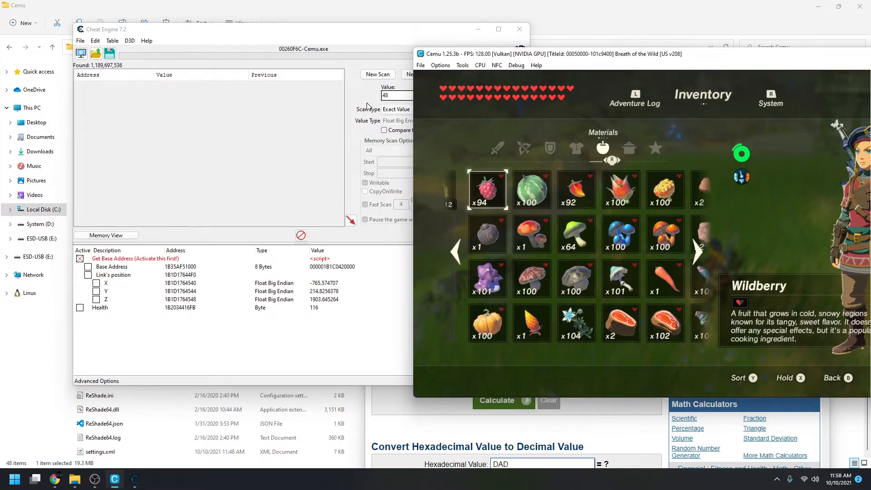
{"action": "left_click", "coordinate": [368, 106]}
{"action": "left_click", "coordinate": [403, 110]}
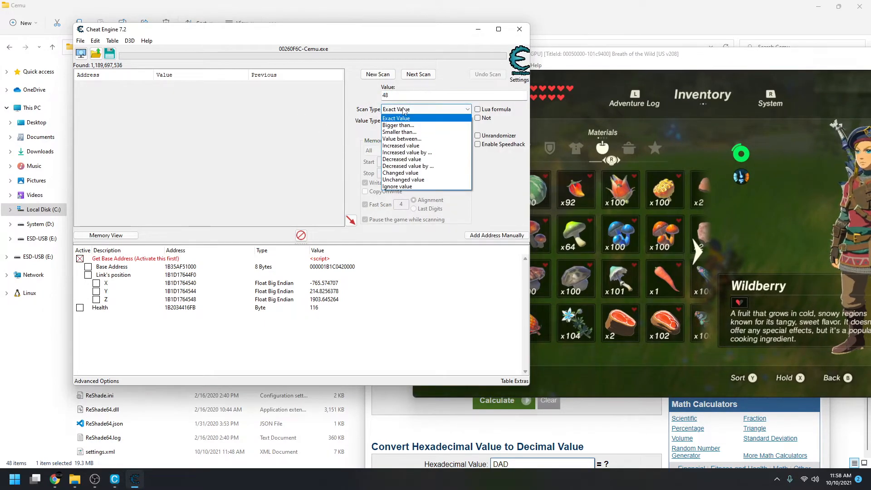
{"action": "left_click", "coordinate": [403, 109]}
{"action": "left_click", "coordinate": [414, 110]}
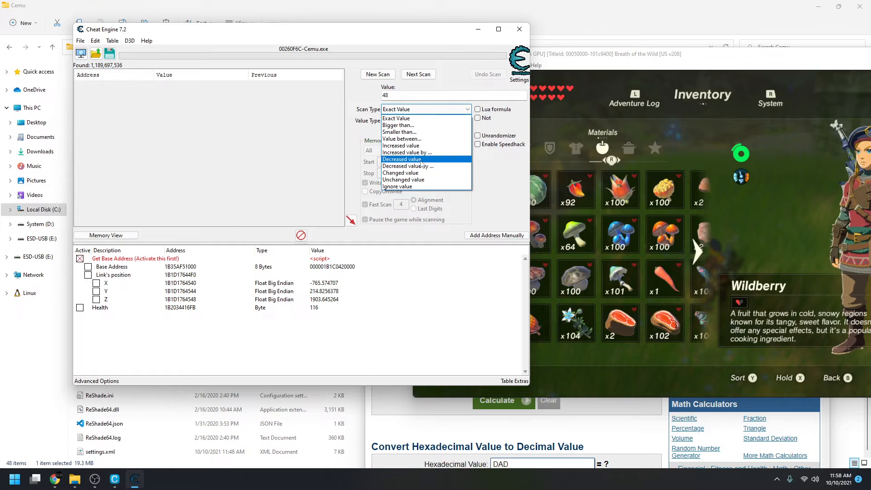
{"action": "left_click", "coordinate": [408, 159]}
{"action": "left_click", "coordinate": [606, 72]}
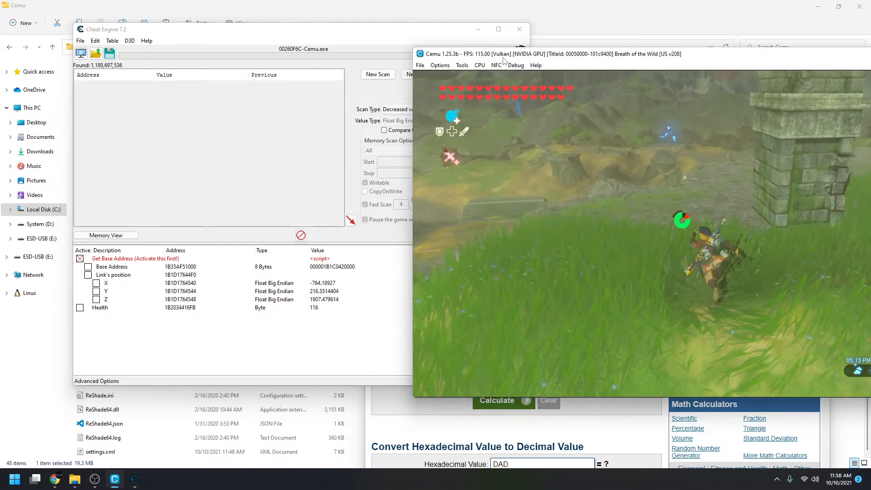
{"action": "left_click", "coordinate": [409, 77]}
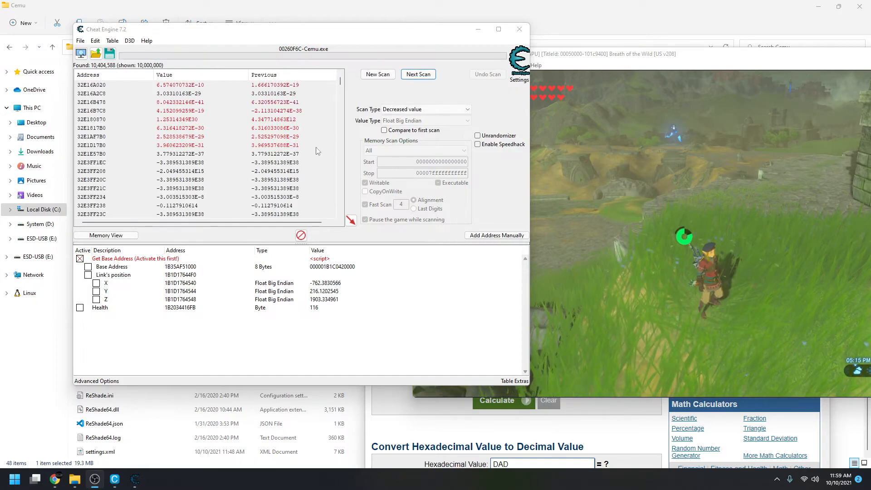
Set the scan type to Increased value and run the next scan once Link's stamina has refilled.
{"action": "left_click", "coordinate": [412, 110]}
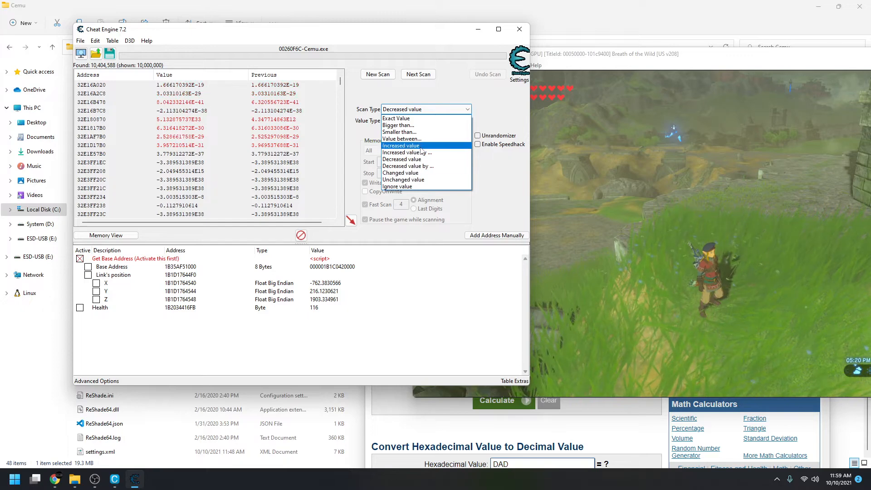
{"action": "left_click", "coordinate": [401, 146]}
{"action": "left_click", "coordinate": [421, 77]}
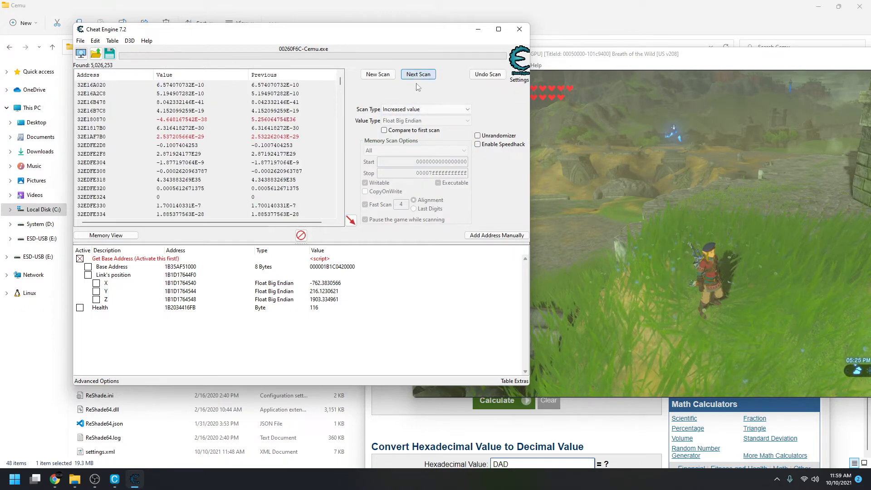
Set the scan type to Unchanged value and repeat the next scan several times while Link stands still.
{"action": "left_click", "coordinate": [408, 109]}
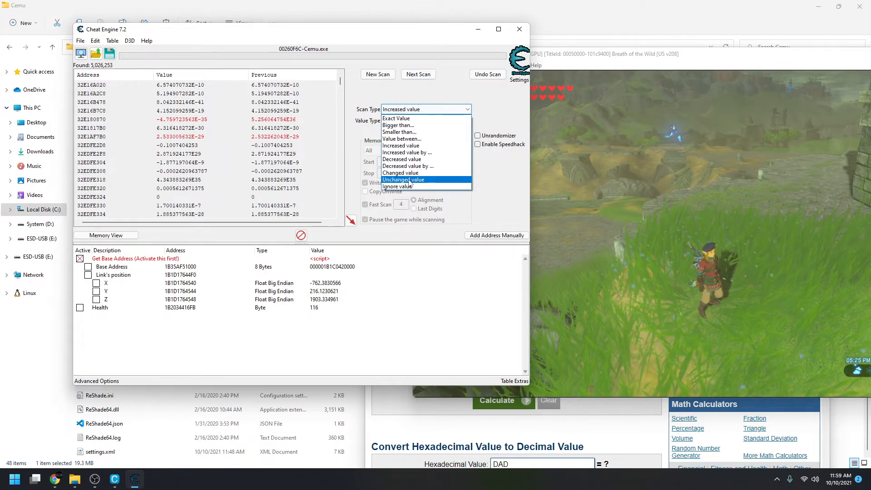
{"action": "left_click", "coordinate": [410, 183]}
{"action": "left_click", "coordinate": [421, 75]}
{"action": "left_click", "coordinate": [421, 75]}
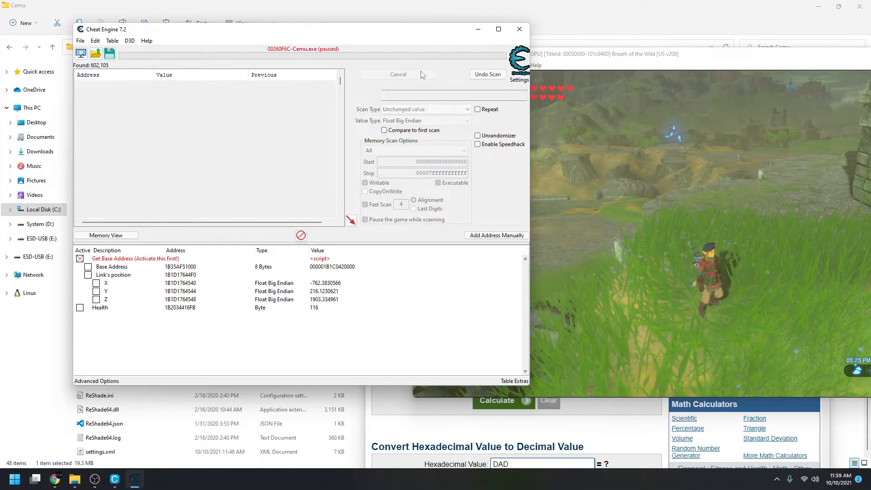
{"action": "left_click", "coordinate": [421, 75]}
{"action": "left_click", "coordinate": [422, 75]}
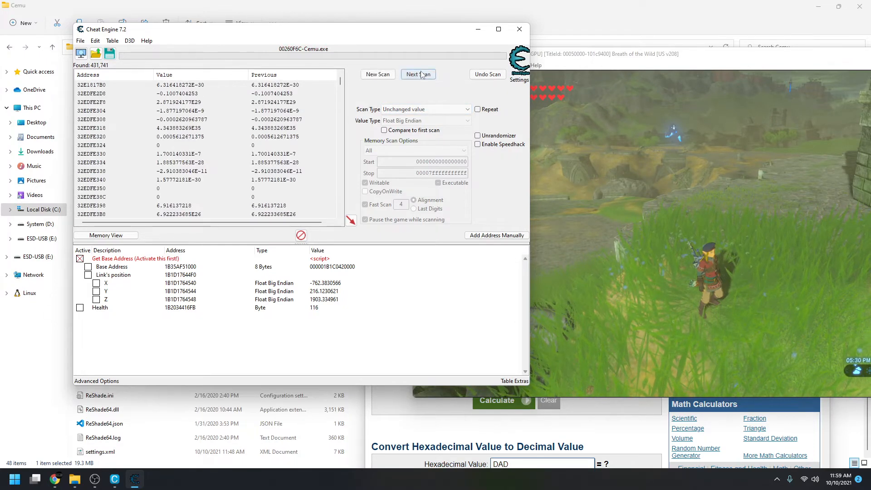
{"action": "left_click", "coordinate": [422, 75]}
{"action": "left_click", "coordinate": [422, 74]}
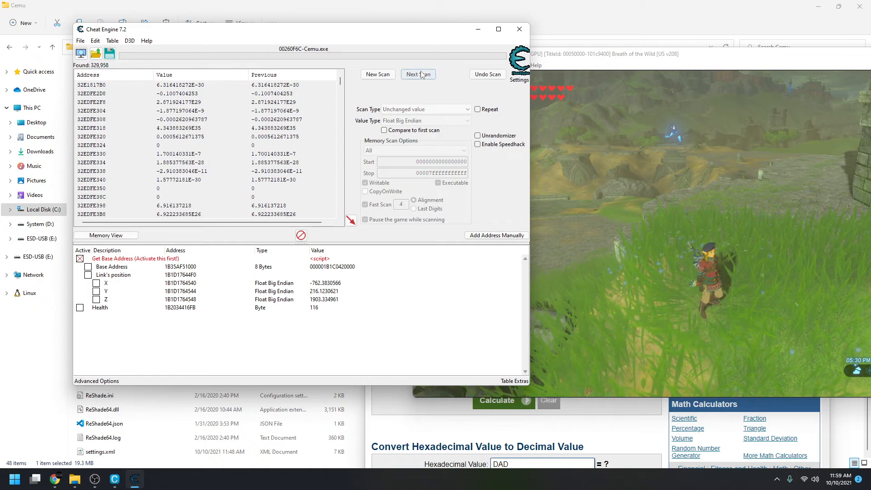
Switch the scan type back to Decreased value, drain Link's stamina in the game again, and run another scan.
{"action": "left_click", "coordinate": [431, 109]}
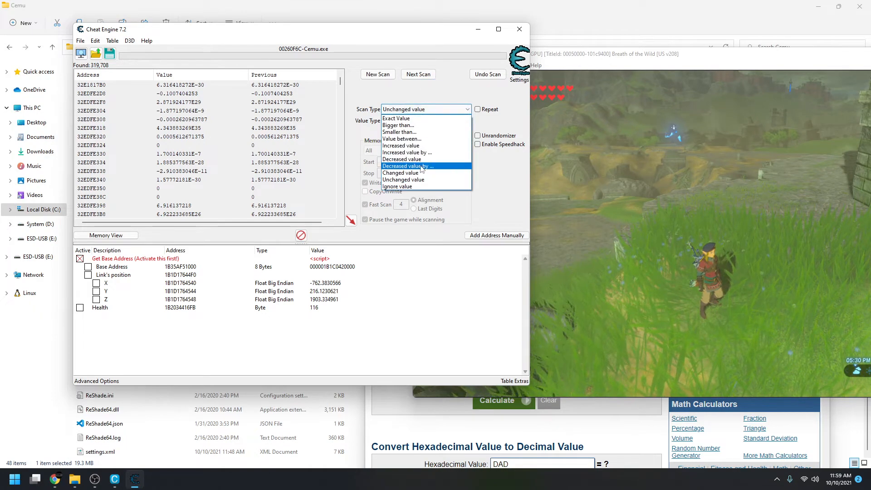
{"action": "left_click", "coordinate": [401, 170]}
{"action": "left_click", "coordinate": [681, 109]}
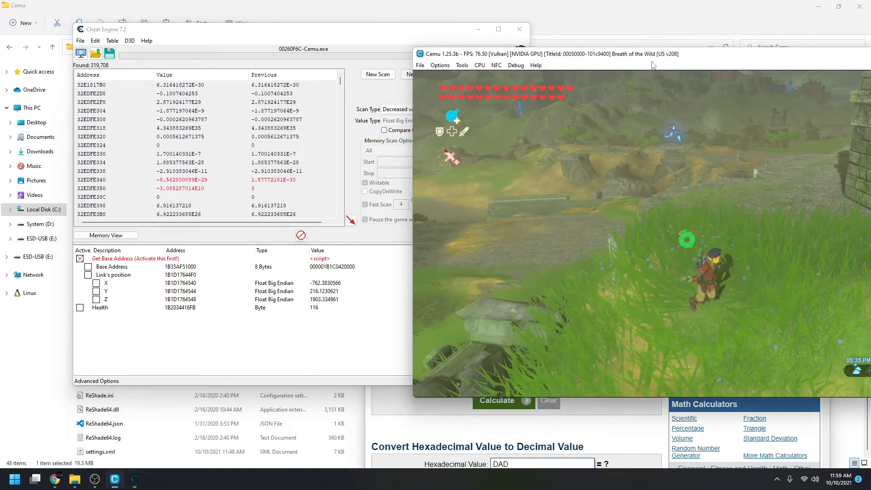
{"action": "left_click", "coordinate": [405, 77]}
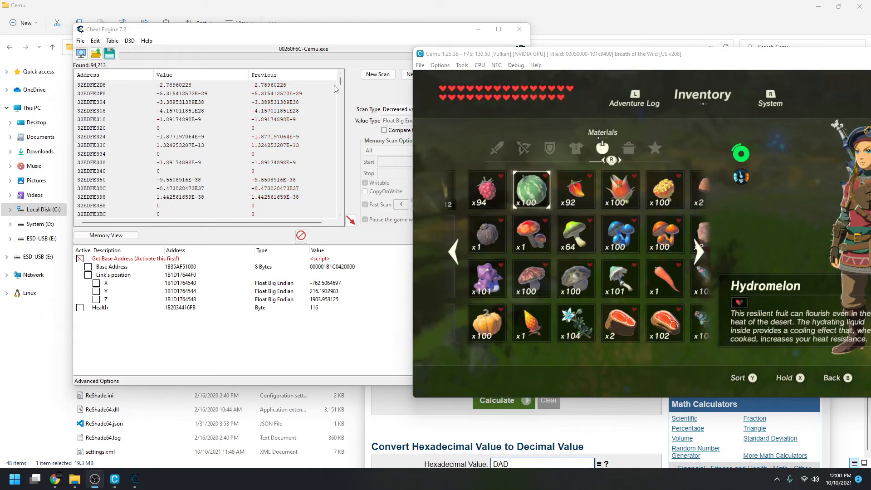
Check the stamina wheel in the paused game and filter the found addresses with an Increased value scan.
{"action": "left_click", "coordinate": [348, 43]}
{"action": "left_click", "coordinate": [420, 110]}
{"action": "left_click", "coordinate": [419, 112]}
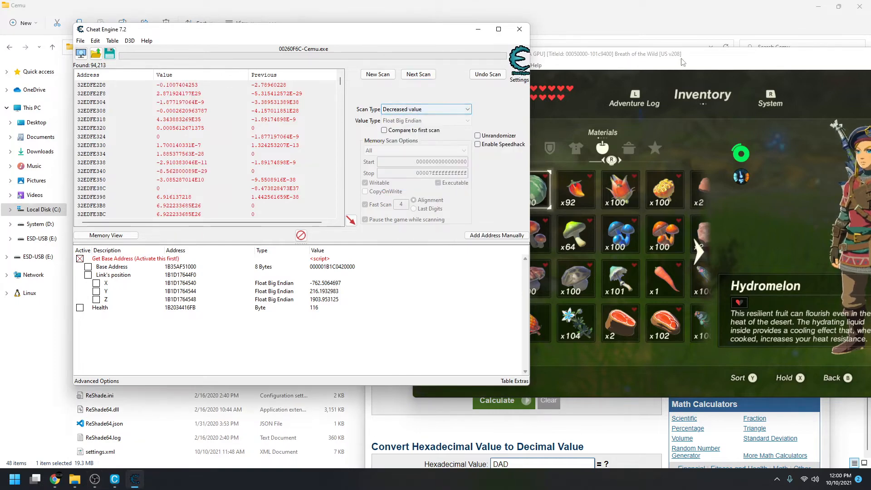
{"action": "left_click", "coordinate": [682, 57]}
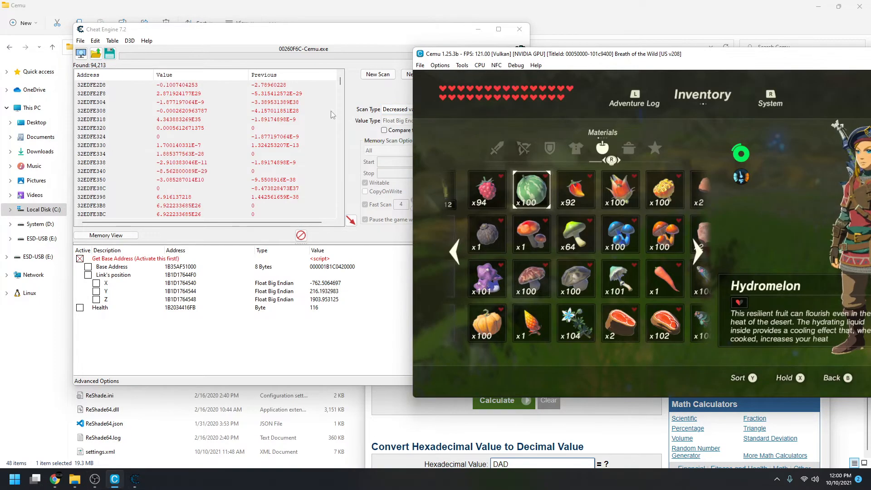
{"action": "left_click", "coordinate": [350, 44]}
{"action": "left_click", "coordinate": [416, 111]}
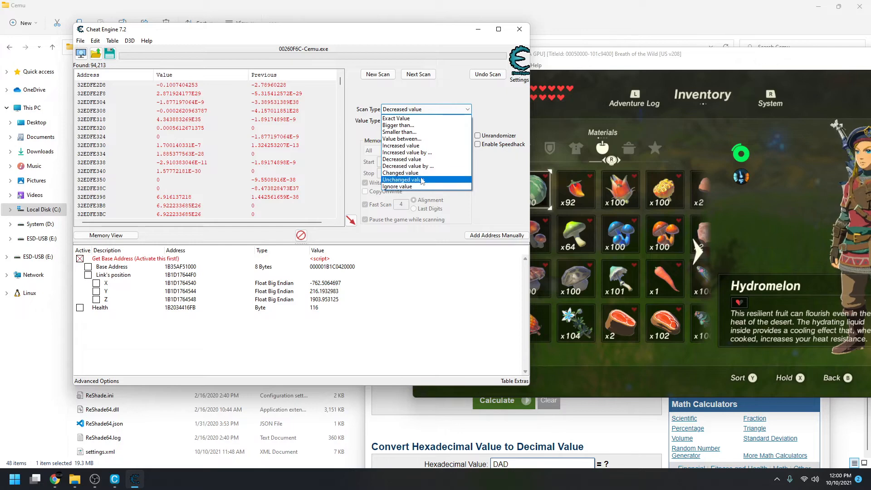
{"action": "left_click", "coordinate": [408, 146]}
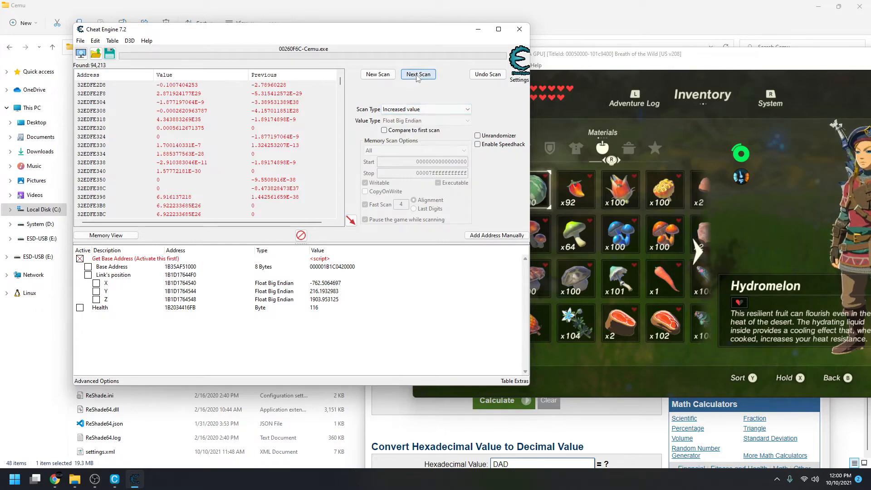
{"action": "left_click", "coordinate": [417, 76]}
Filter the remaining addresses with repeated Unchanged value scans while the inventory stays open.
{"action": "left_click", "coordinate": [426, 109]}
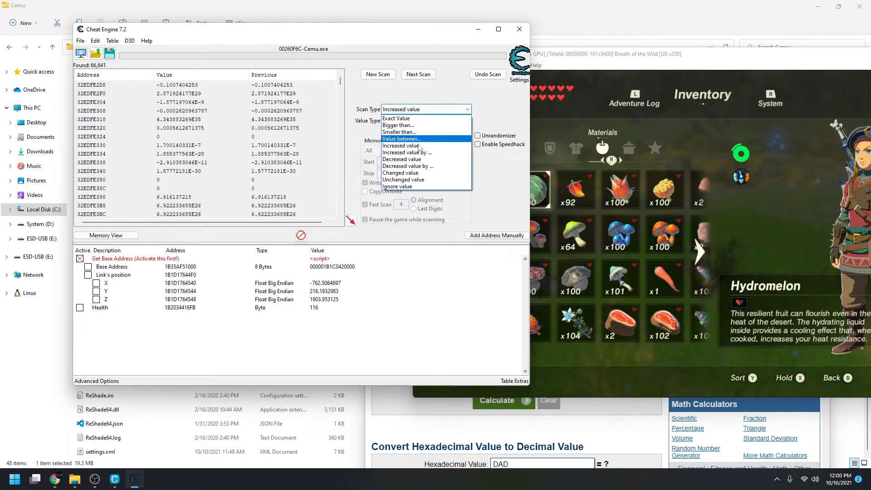
{"action": "left_click", "coordinate": [408, 178]}
{"action": "left_click", "coordinate": [427, 76]}
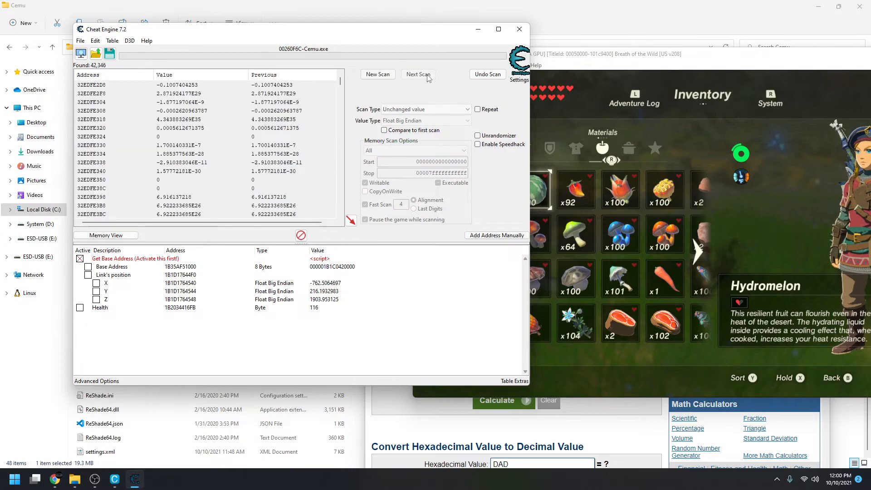
{"action": "left_click", "coordinate": [427, 76]}
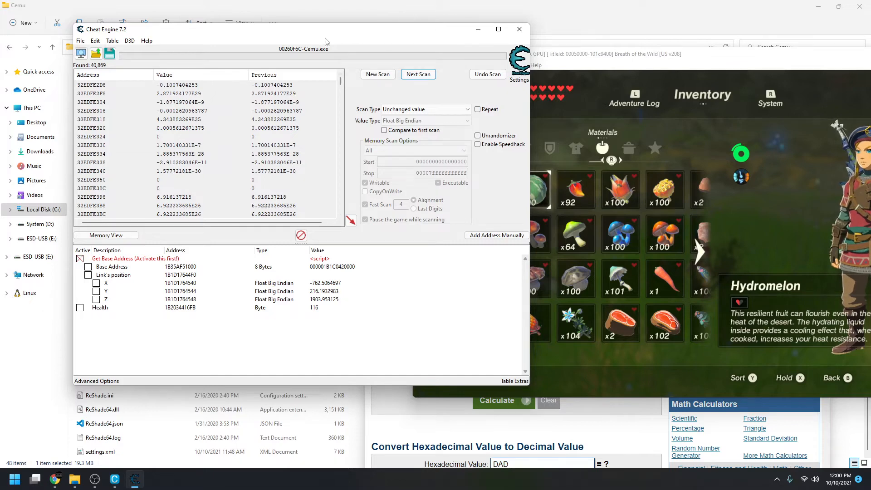
{"action": "left_click_drag", "start_coordinate": [285, 33], "coordinate": [288, 34]}
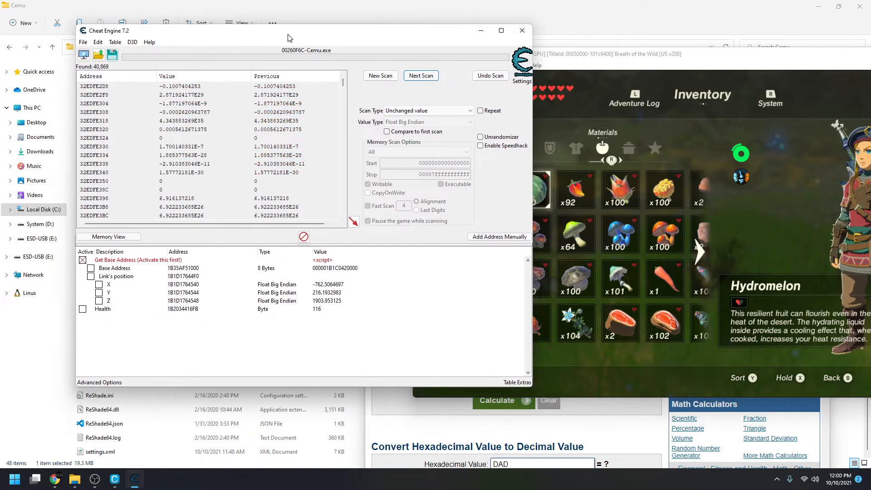
{"action": "left_click", "coordinate": [421, 76]}
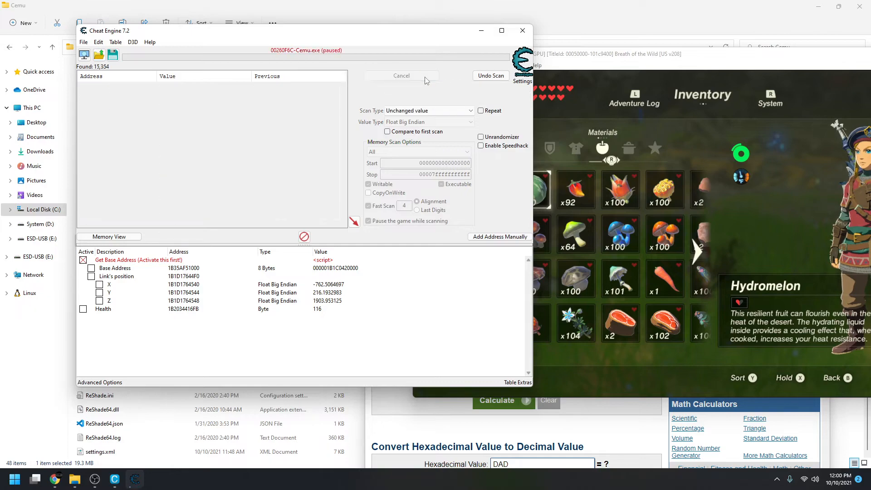
Fast travel Link to the Shrine of Resurrection in the game and rearrange the game and Cheat Engine windows.
{"action": "left_click", "coordinate": [578, 68]}
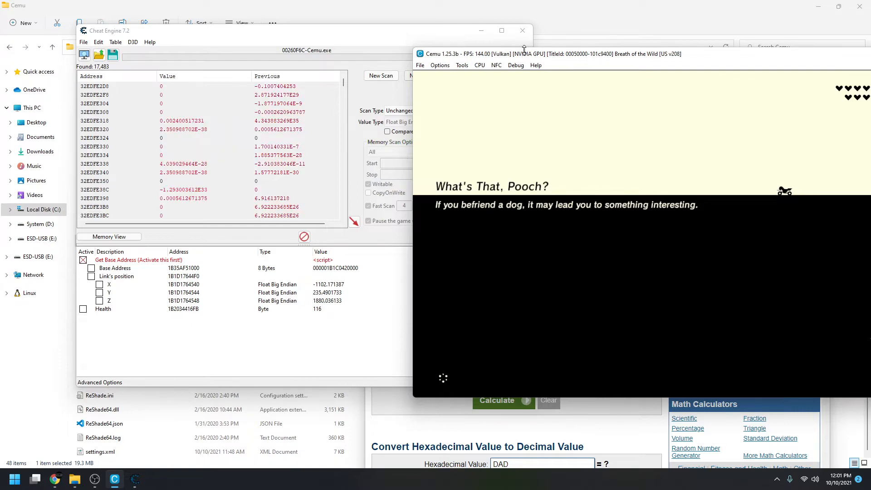
{"action": "left_click_drag", "start_coordinate": [524, 48], "coordinate": [524, 49]}
{"action": "mouse_move", "coordinate": [445, 55]}
{"action": "left_mouse_down"}
{"action": "mouse_move", "coordinate": [470, 55]}
{"action": "mouse_move", "coordinate": [436, 46]}
{"action": "left_mouse_up"}
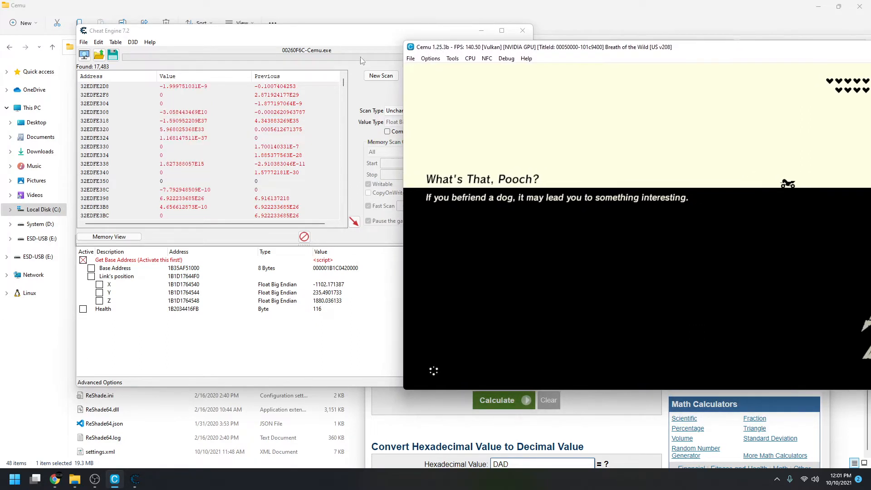
{"action": "left_click_drag", "start_coordinate": [334, 34], "coordinate": [323, 37]}
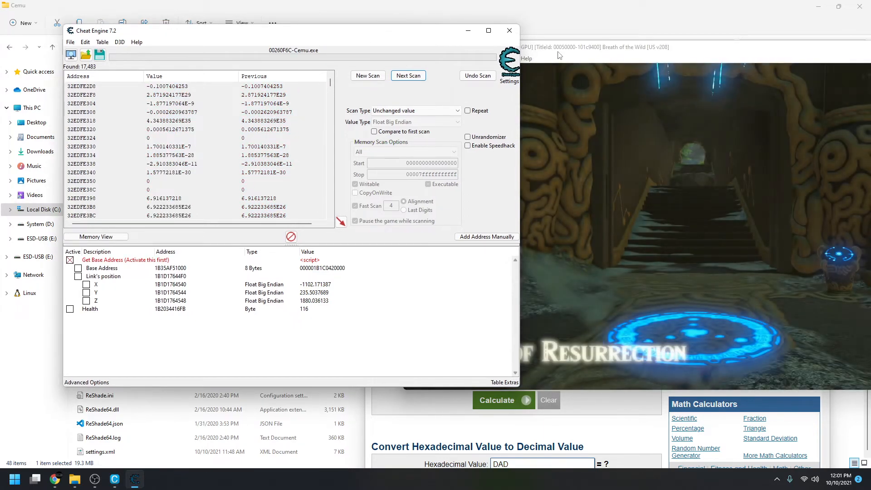
{"action": "left_click", "coordinate": [555, 56]}
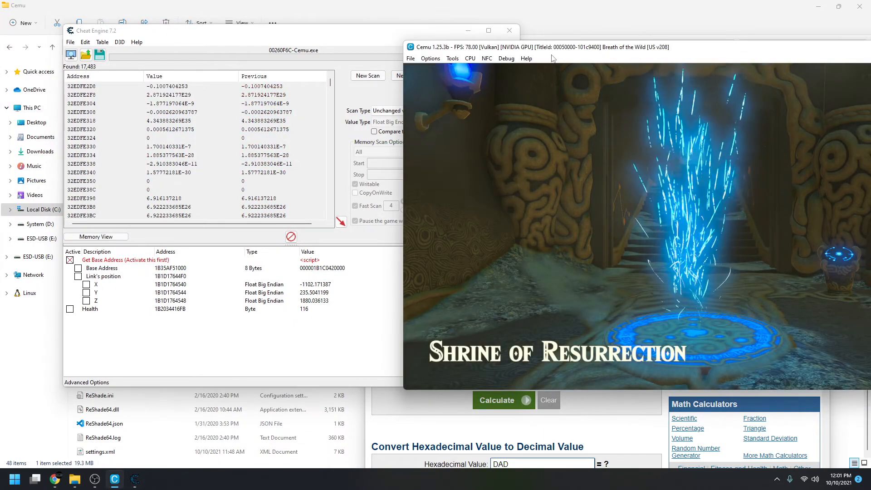
{"action": "left_click", "coordinate": [342, 40]}
{"action": "left_click_drag", "start_coordinate": [343, 40], "coordinate": [332, 37]}
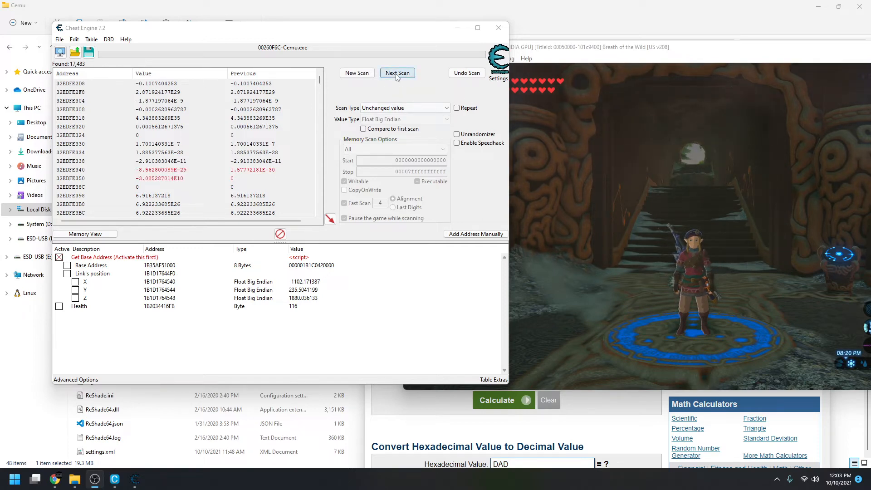
Repeat the Unchanged value scans with Link standing in the Shrine of Resurrection, review the remaining addresses, and return to the game.
{"action": "left_click", "coordinate": [397, 76]}
{"action": "left_click", "coordinate": [399, 74]}
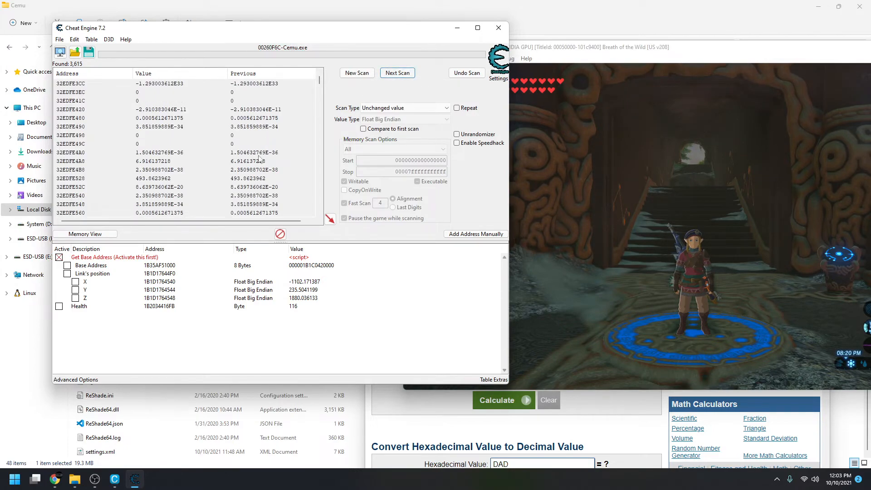
{"action": "mouse_move", "coordinate": [320, 79]}
{"action": "left_mouse_down"}
{"action": "mouse_move", "coordinate": [319, 124]}
{"action": "mouse_move", "coordinate": [322, 78]}
{"action": "left_mouse_up"}
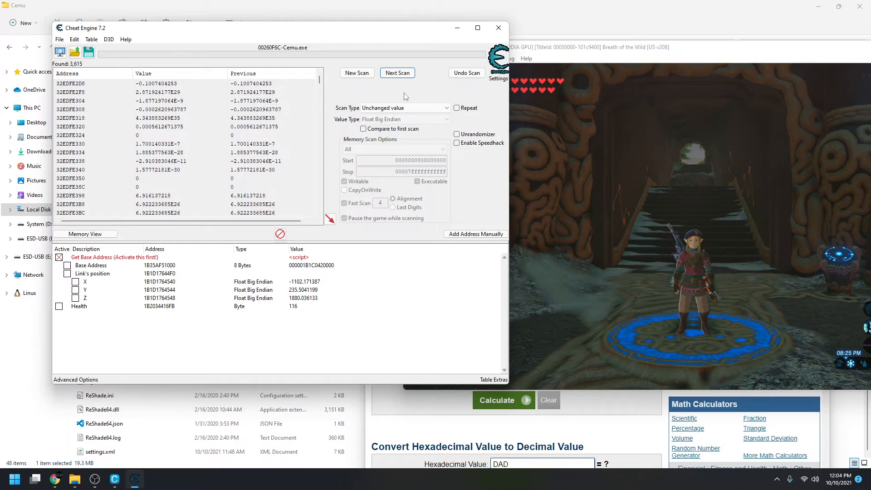
{"action": "left_click", "coordinate": [401, 74]}
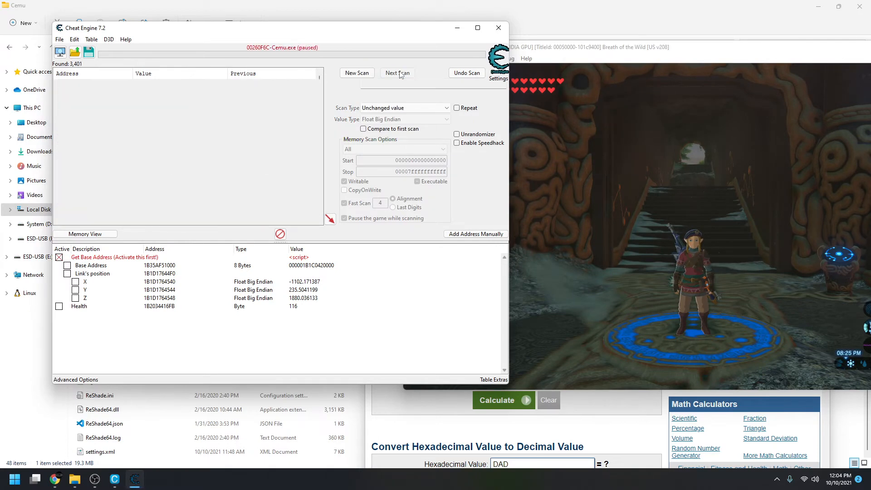
{"action": "left_click", "coordinate": [548, 87]}
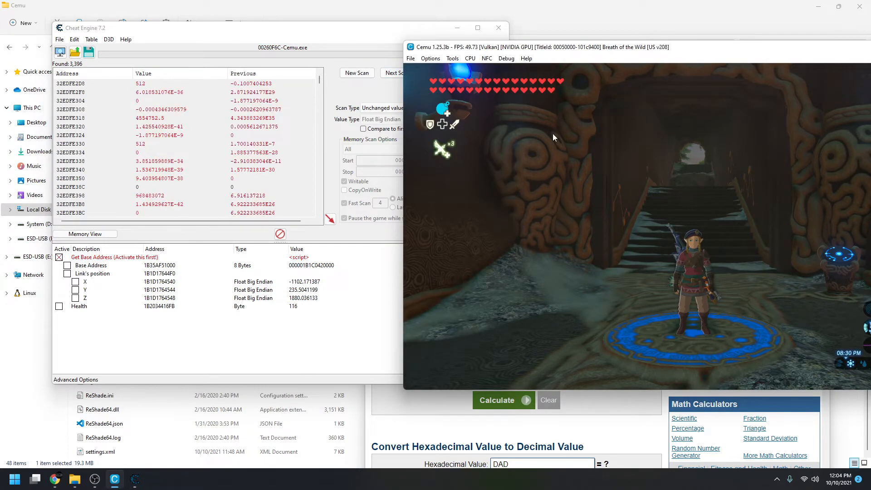
Repeat the Unchanged value scan with Link standing still in the shrine, returning to the game between scans.
{"action": "left_click", "coordinate": [396, 107]}
{"action": "left_click", "coordinate": [397, 108]}
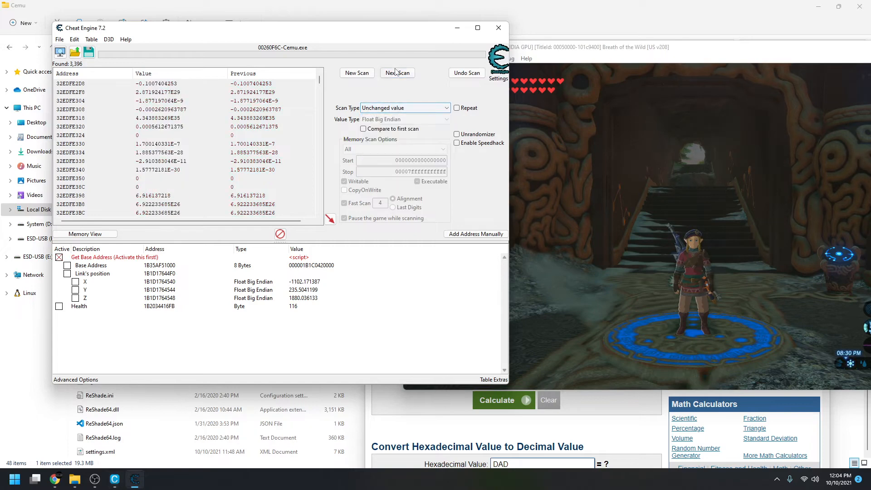
{"action": "left_click", "coordinate": [609, 135]}
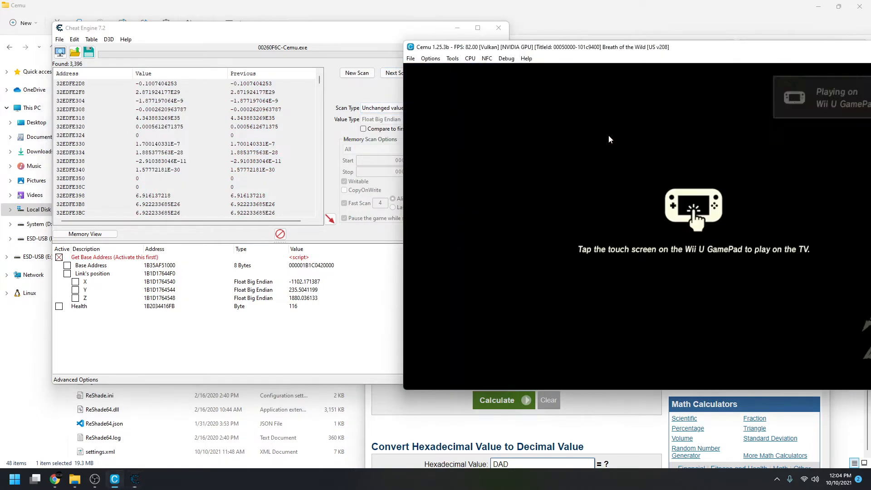
{"action": "left_click", "coordinate": [544, 130]}
{"action": "left_click", "coordinate": [391, 76]}
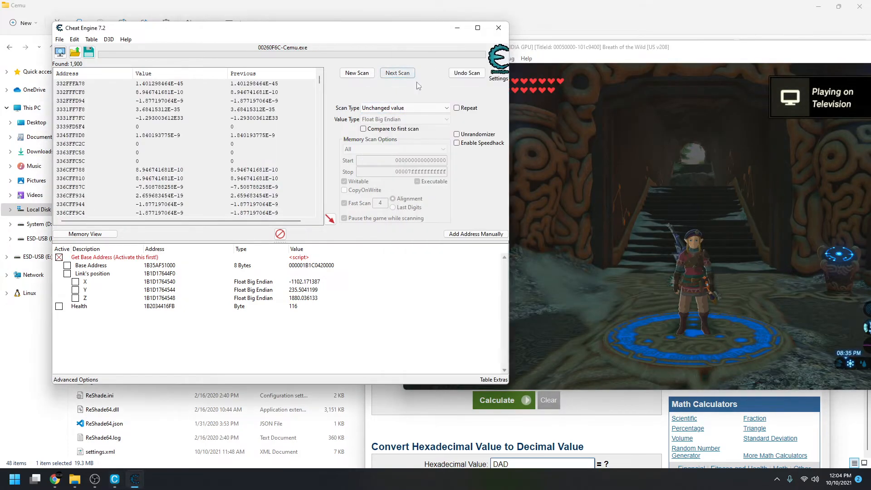
{"action": "left_click", "coordinate": [518, 108]}
{"action": "left_click", "coordinate": [394, 72]}
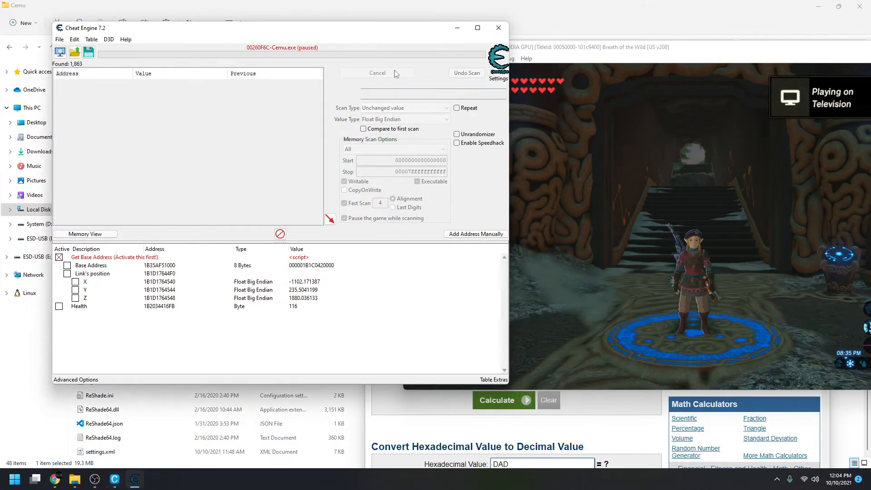
{"action": "left_click", "coordinate": [584, 109]}
{"action": "left_click", "coordinate": [398, 76]}
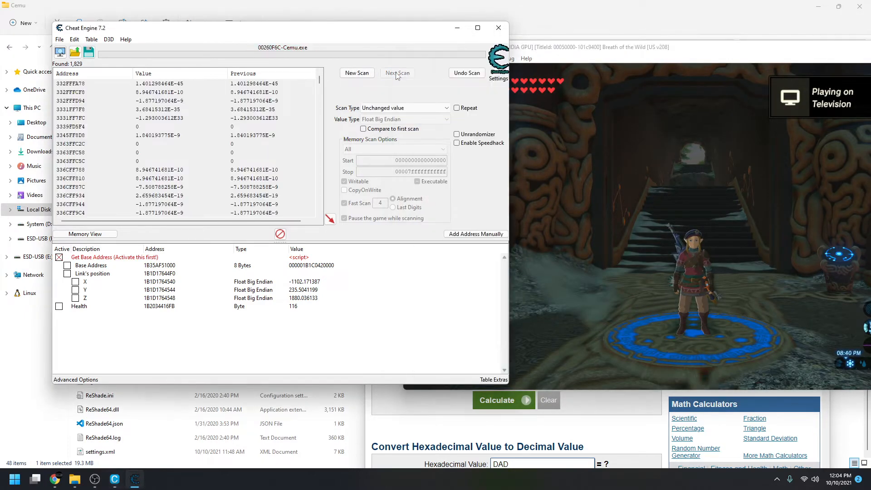
Sprint Link through the shrine to use up stamina and filter the addresses with a Decreased value scan.
{"action": "left_click", "coordinate": [403, 108]}
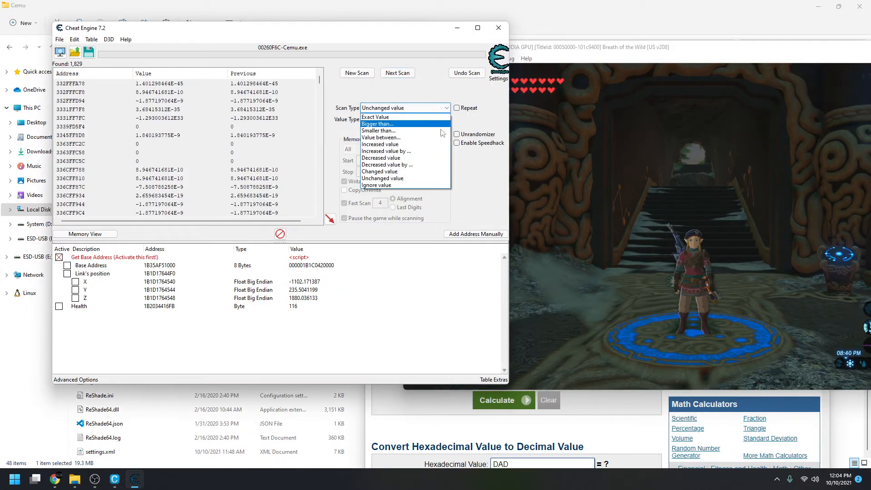
{"action": "left_click", "coordinate": [395, 158]}
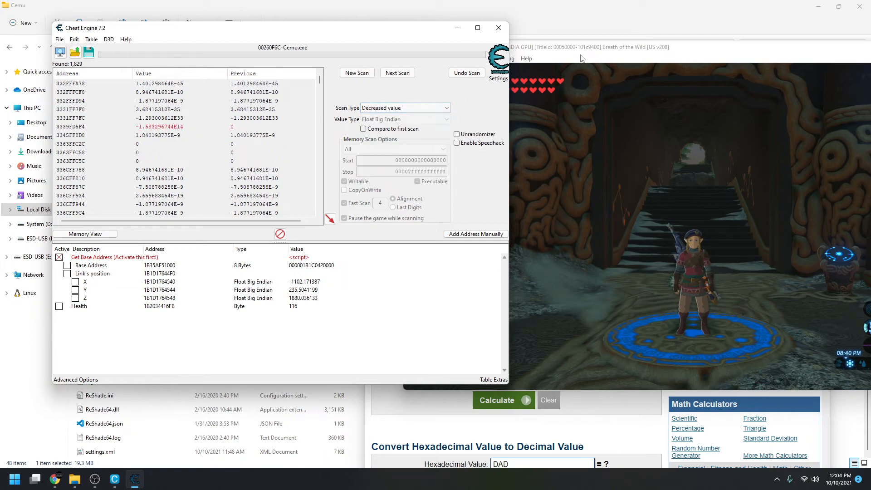
{"action": "left_click", "coordinate": [583, 58]}
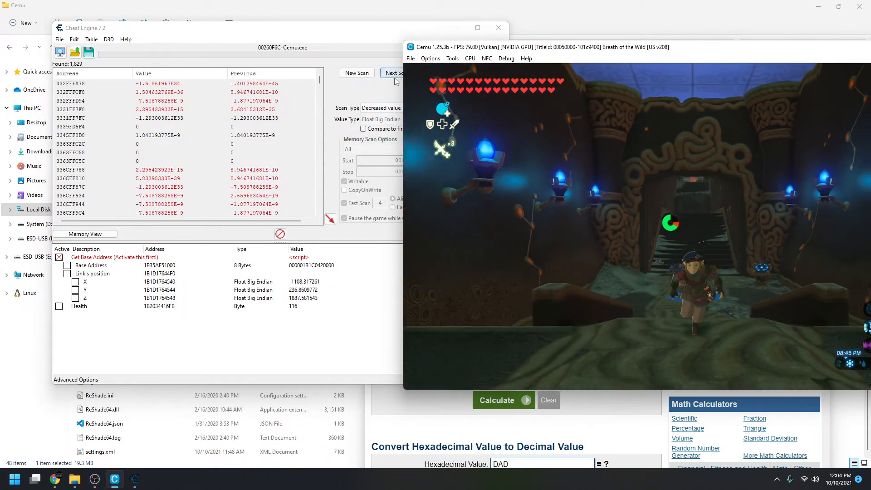
{"action": "left_click", "coordinate": [394, 74]}
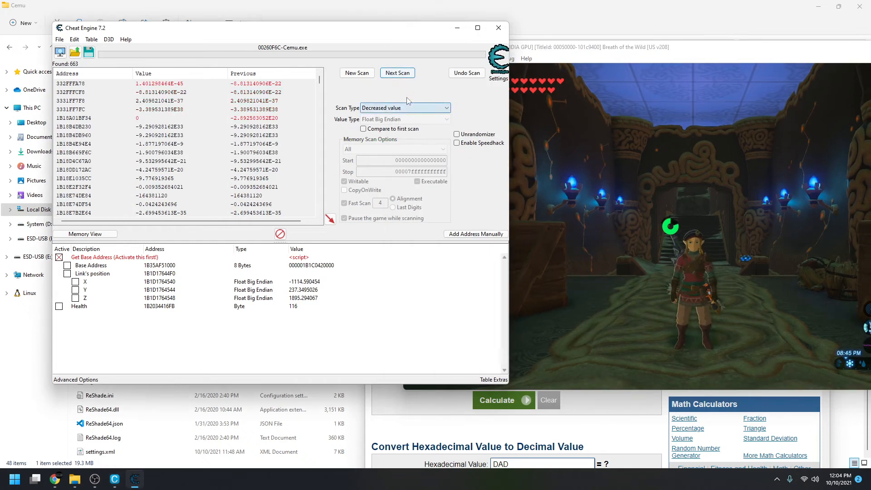
Let the stamina refill and filter the addresses with an Increased value scan followed by an Unchanged value scan.
{"action": "left_click", "coordinate": [407, 108]}
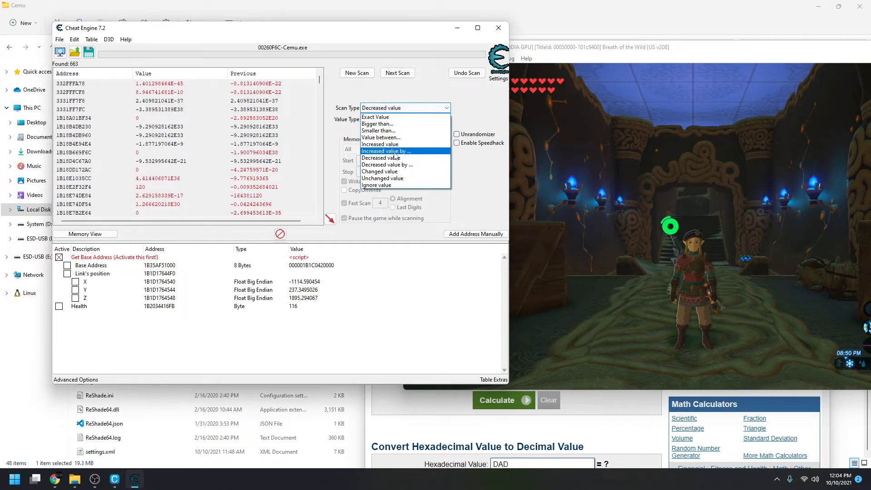
{"action": "left_click", "coordinate": [390, 145]}
{"action": "left_click", "coordinate": [406, 75]}
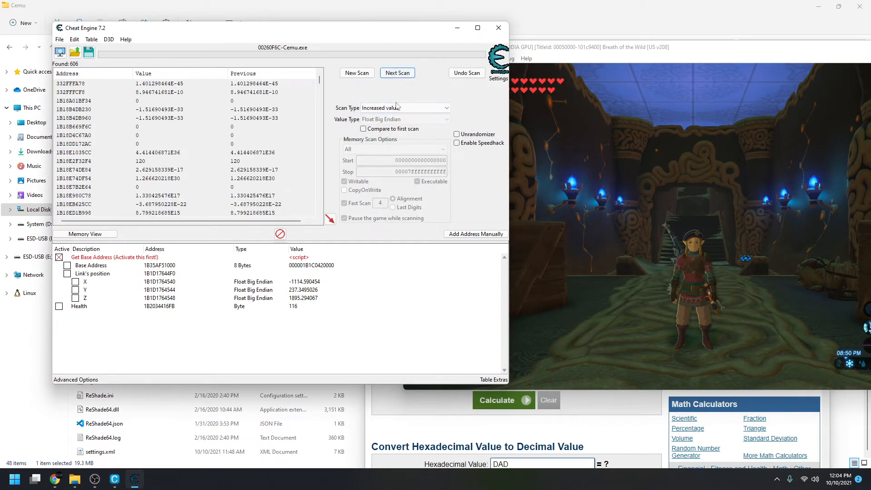
{"action": "left_click", "coordinate": [398, 108]}
{"action": "left_click", "coordinate": [393, 179]}
{"action": "left_click", "coordinate": [398, 73]}
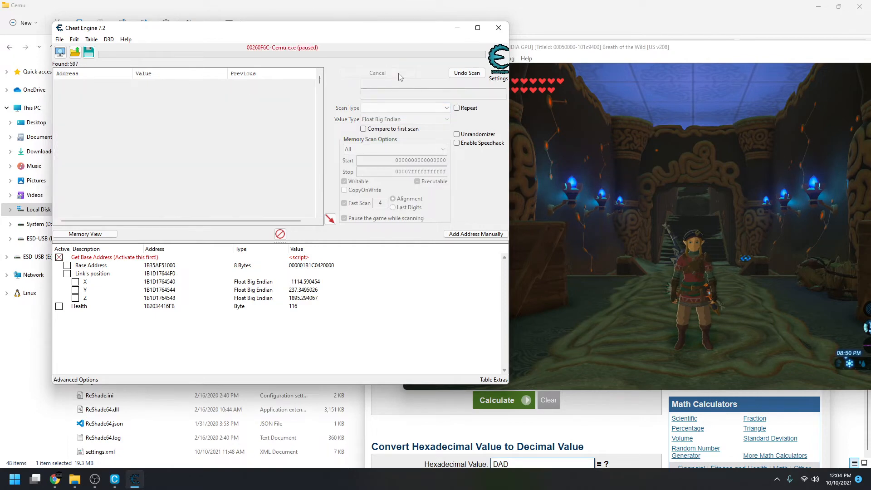
Remove the Cemu.exe+1344440 entry at the end of the found addresses.
{"action": "left_click_drag", "start_coordinate": [320, 86], "coordinate": [319, 215]}
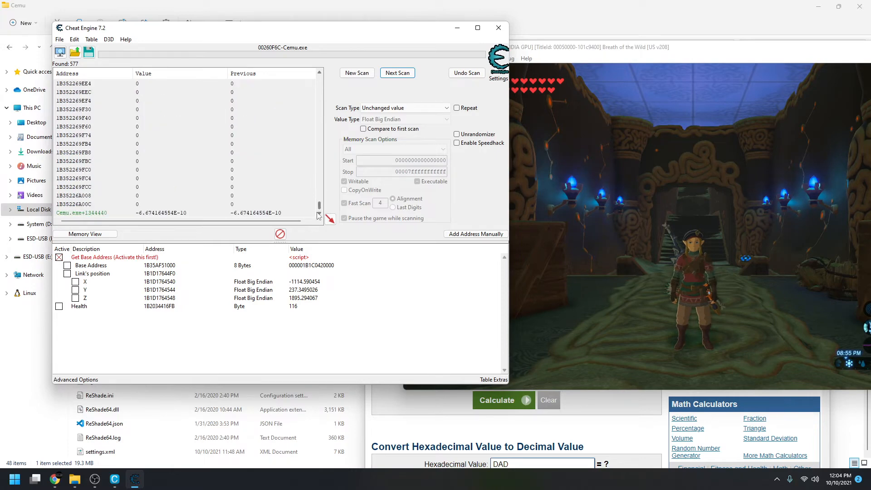
{"action": "left_click", "coordinate": [156, 213]}
{"action": "right_click", "coordinate": [157, 213]}
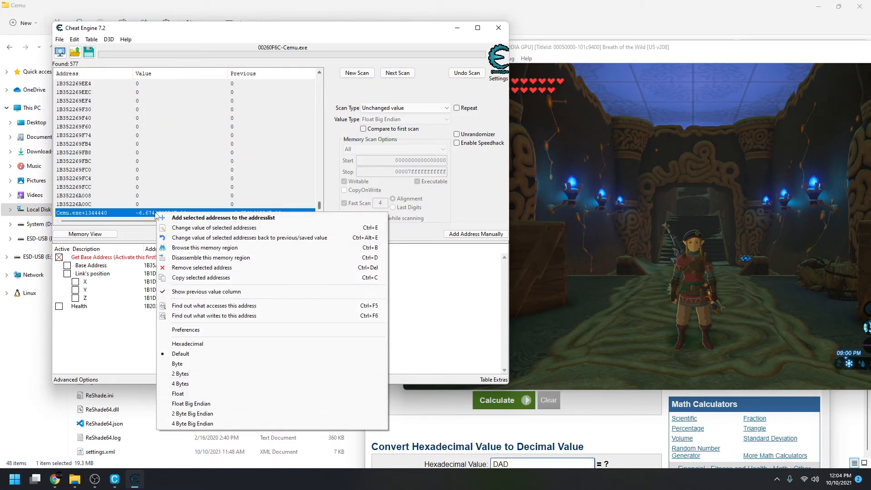
{"action": "left_click", "coordinate": [223, 270]}
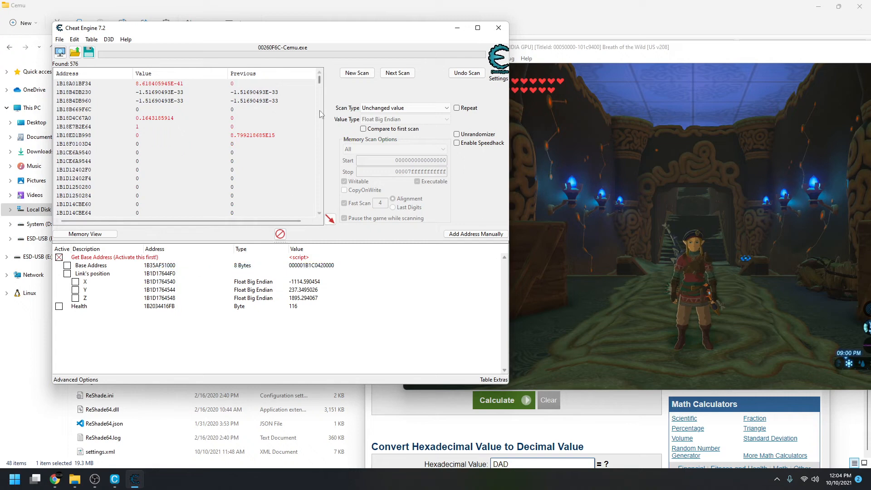
Run further Unchanged value scans, look through the found addresses, and select address 1B203A02D1C.
{"action": "left_click", "coordinate": [398, 73]}
{"action": "left_click", "coordinate": [398, 73]}
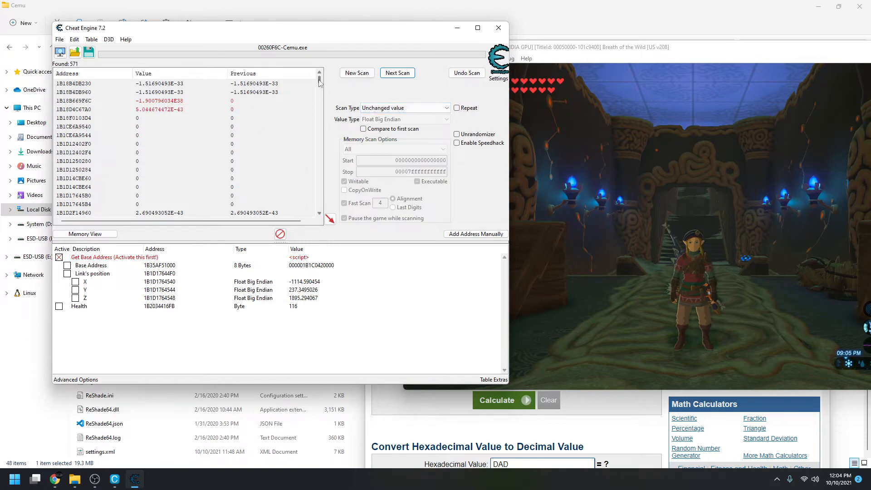
{"action": "left_click_drag", "start_coordinate": [320, 82], "coordinate": [313, 179]}
{"action": "scroll", "coordinate": [210, 142], "scroll_direction": "up", "scroll_amount": 13}
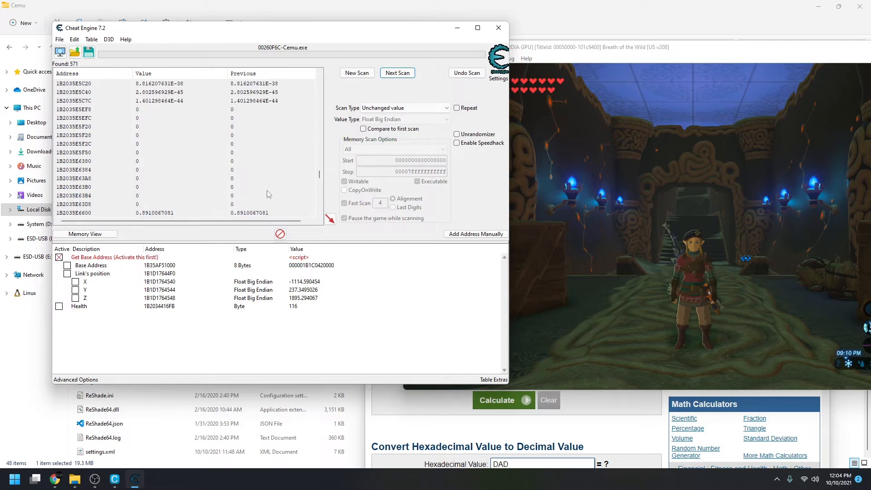
{"action": "scroll", "coordinate": [281, 180], "scroll_direction": "down", "scroll_amount": 13}
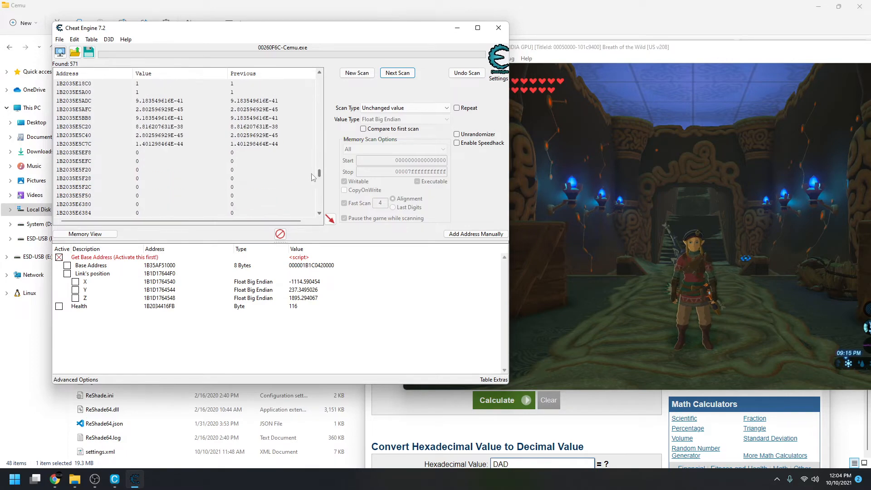
{"action": "left_click", "coordinate": [317, 123]}
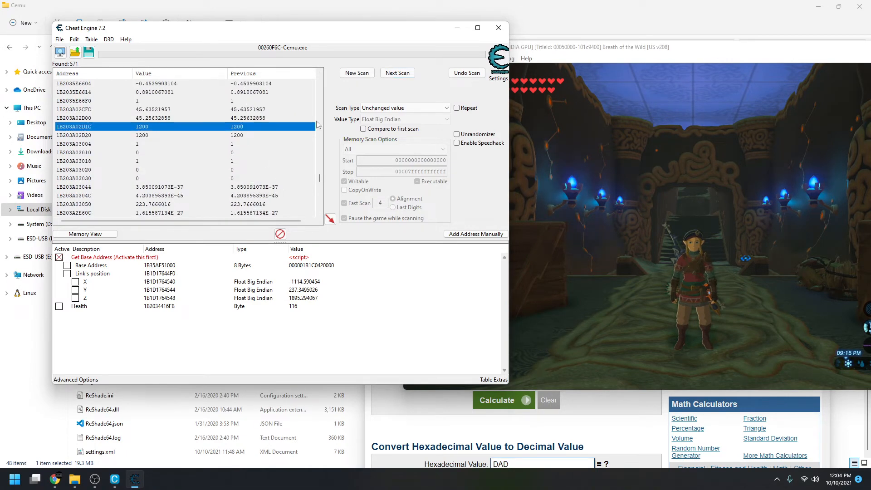
Sprint Link briefly while watching the selected address, let the stamina recover, and run another Unchanged value scan.
{"action": "left_click", "coordinate": [637, 57]}
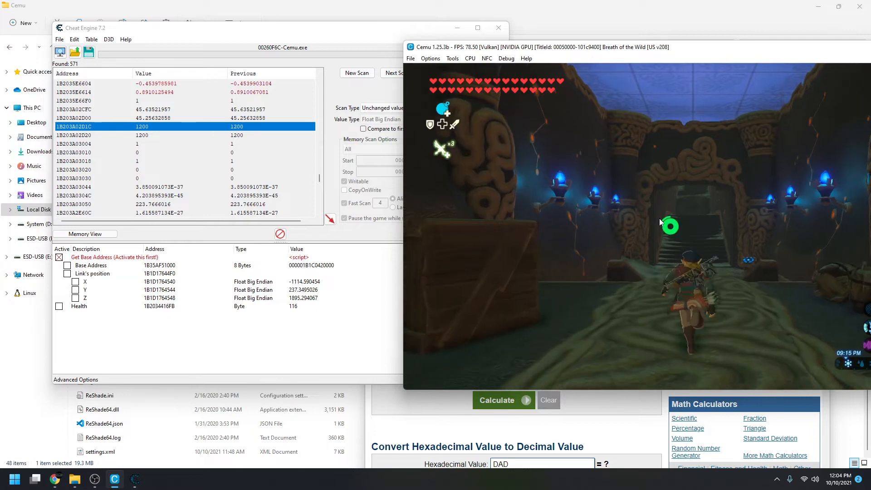
{"action": "left_click_drag", "start_coordinate": [320, 179], "coordinate": [327, 76]}
{"action": "left_click", "coordinate": [286, 83]}
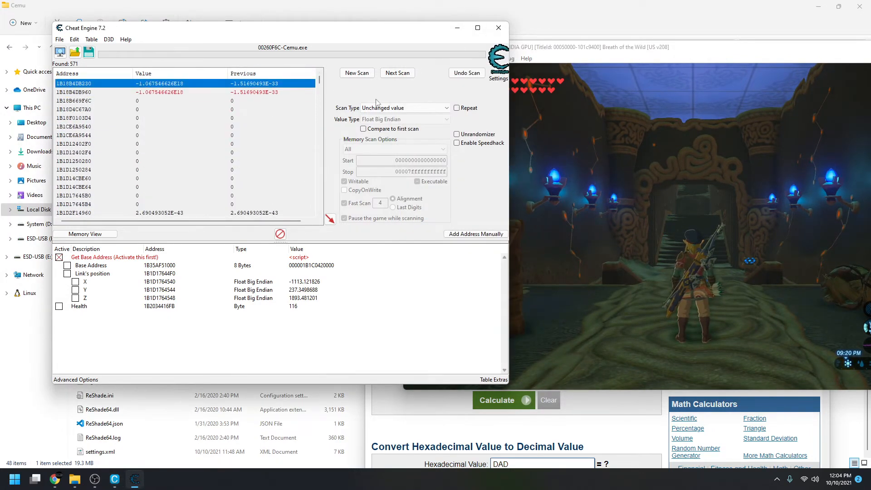
{"action": "left_click", "coordinate": [397, 73]}
Sprint Link back toward the stairs and run a Decreased value scan on the remaining addresses.
{"action": "left_click", "coordinate": [410, 108]}
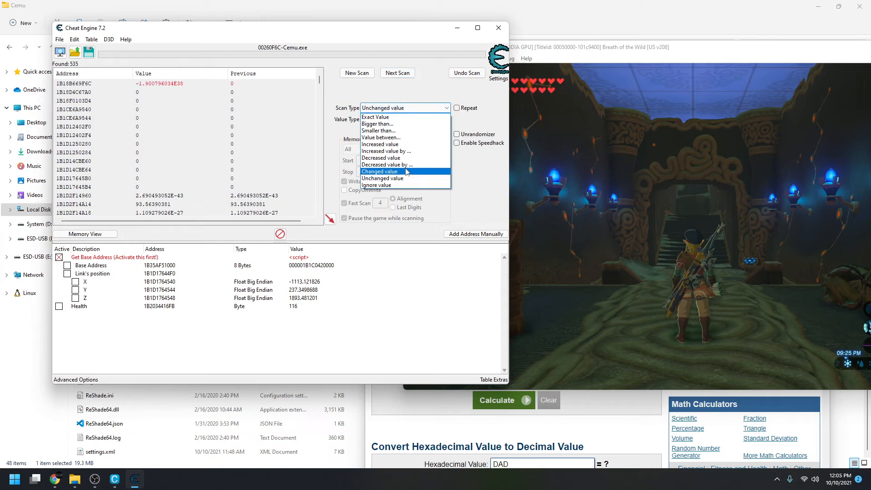
{"action": "left_click", "coordinate": [381, 158]}
{"action": "left_click", "coordinate": [583, 67]}
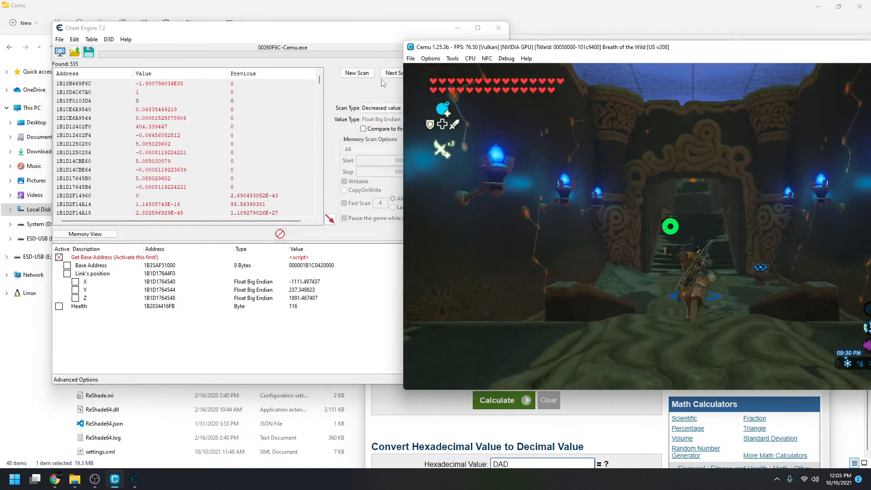
{"action": "left_click", "coordinate": [393, 73]}
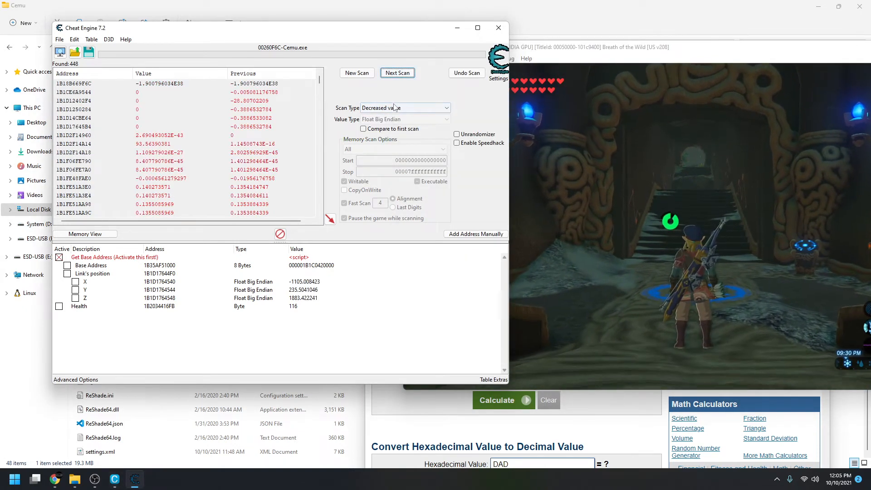
Wait for the stamina wheel to recover, running an Increased value scan and another Unchanged value scan.
{"action": "left_click", "coordinate": [394, 107]}
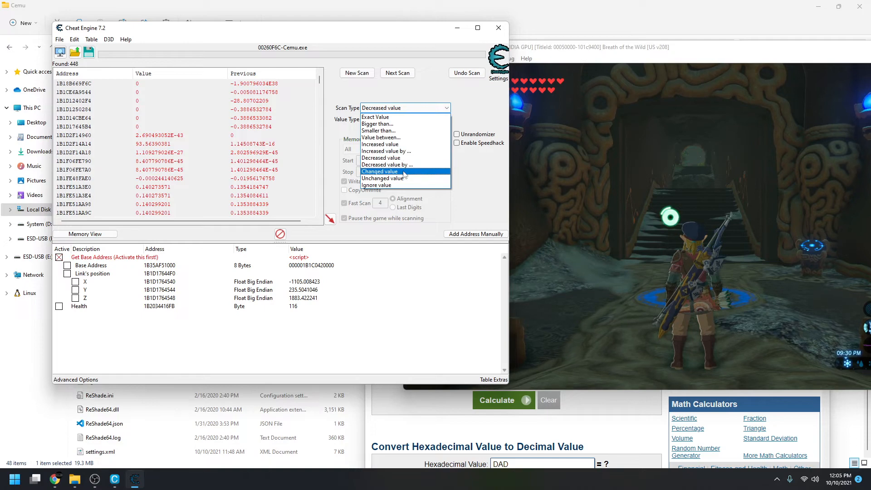
{"action": "left_click", "coordinate": [405, 145]}
{"action": "left_click", "coordinate": [398, 73]}
{"action": "left_click", "coordinate": [394, 107]}
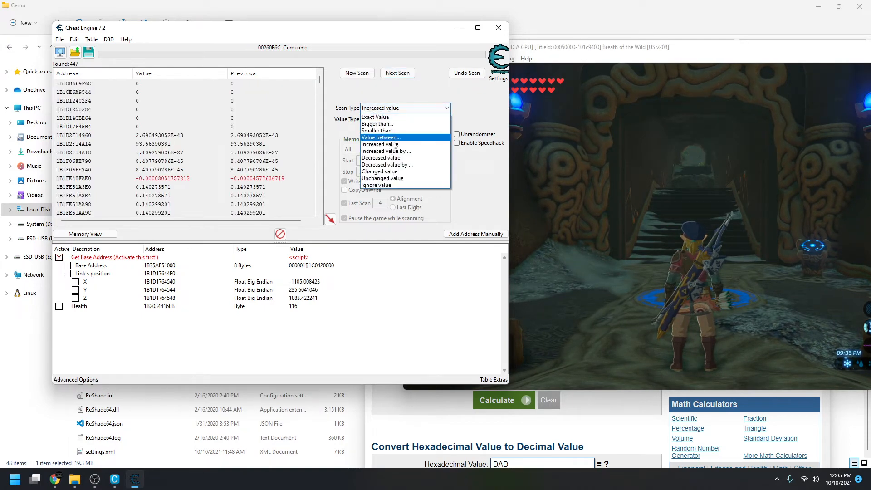
{"action": "left_click", "coordinate": [400, 180]}
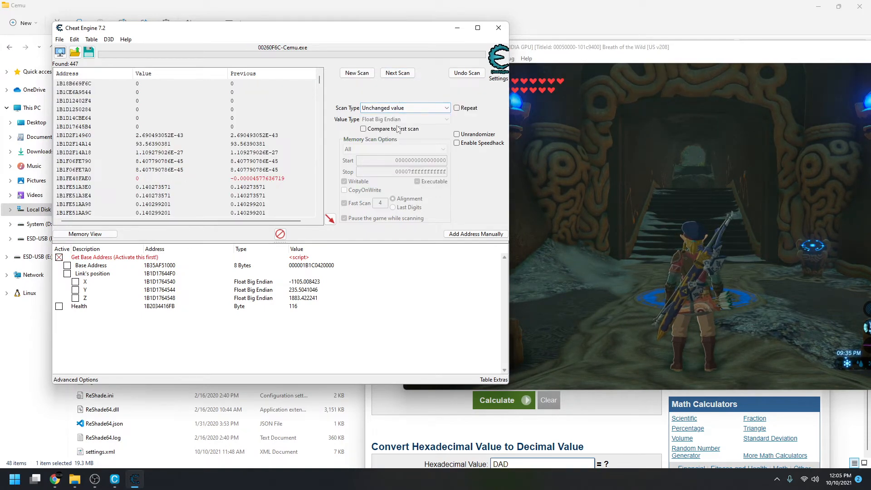
{"action": "left_click", "coordinate": [397, 73]}
Sprint Link until his stamina is exhausted and filter the addresses with a Decreased value scan.
{"action": "left_click", "coordinate": [394, 107]}
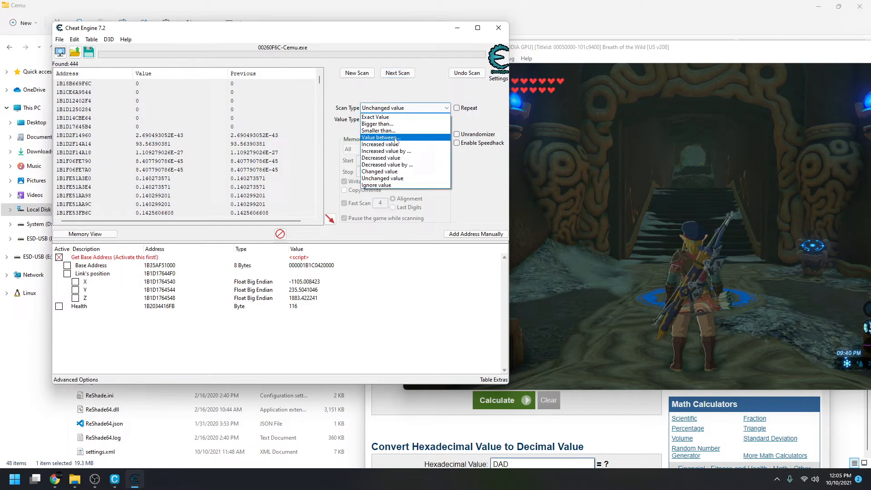
{"action": "left_click", "coordinate": [381, 157]}
{"action": "left_click", "coordinate": [605, 51]}
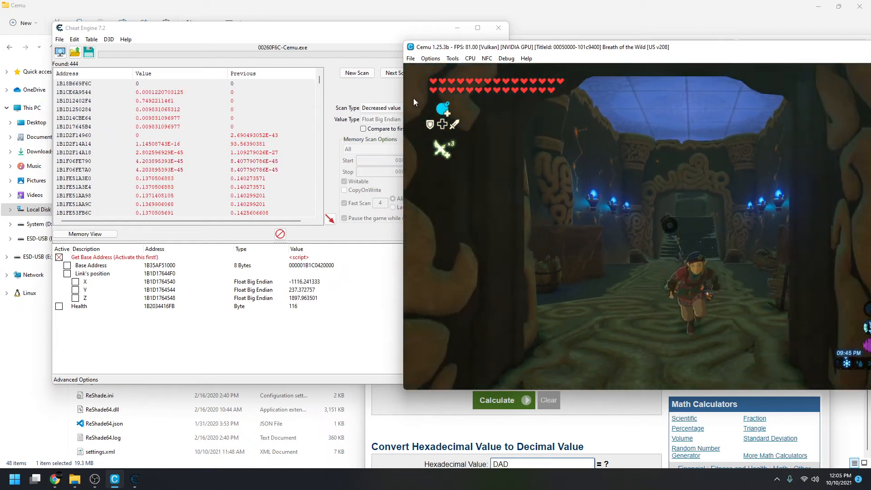
{"action": "left_click", "coordinate": [391, 73]}
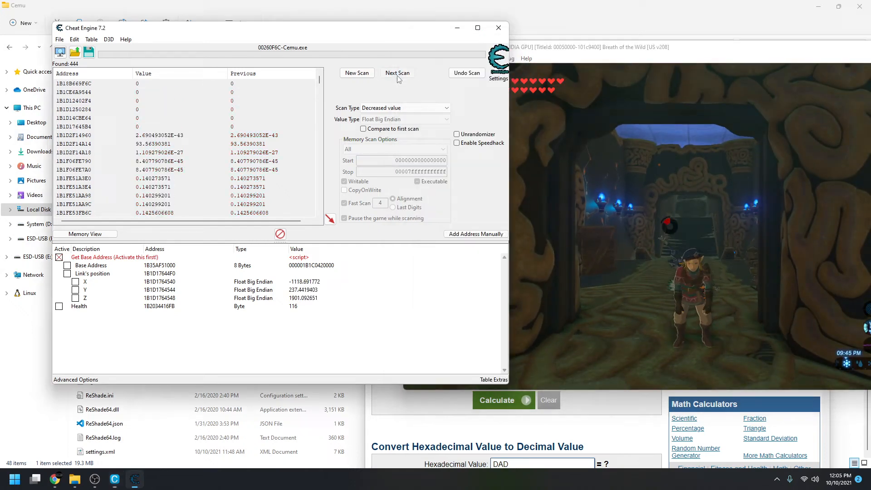
Filter with an Increased value scan after Link recovers from exhaustion, repeat an Unchanged value scan, and review the remaining addresses.
{"action": "left_click", "coordinate": [386, 107]}
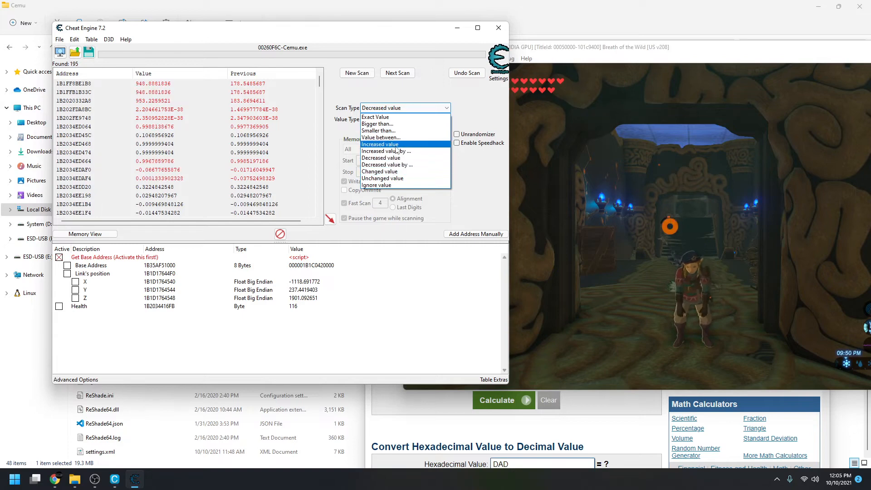
{"action": "left_click", "coordinate": [396, 145]}
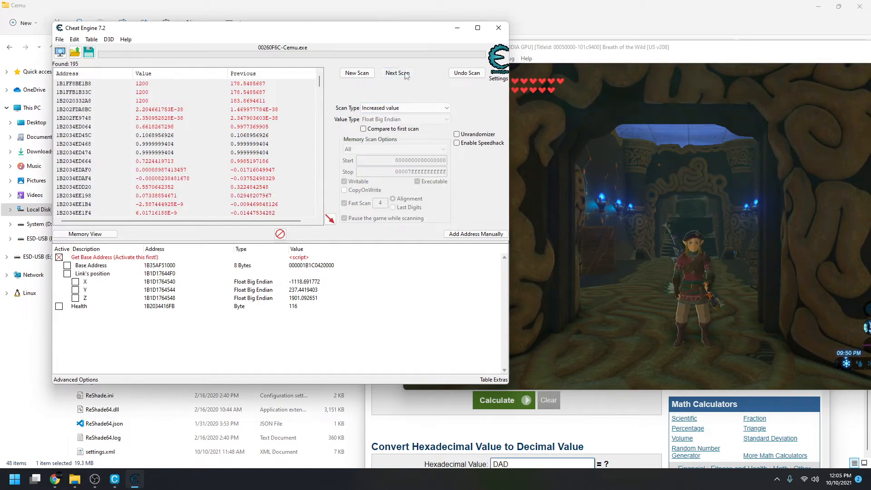
{"action": "left_click", "coordinate": [406, 74]}
{"action": "left_click", "coordinate": [404, 107]}
{"action": "left_click", "coordinate": [395, 177]}
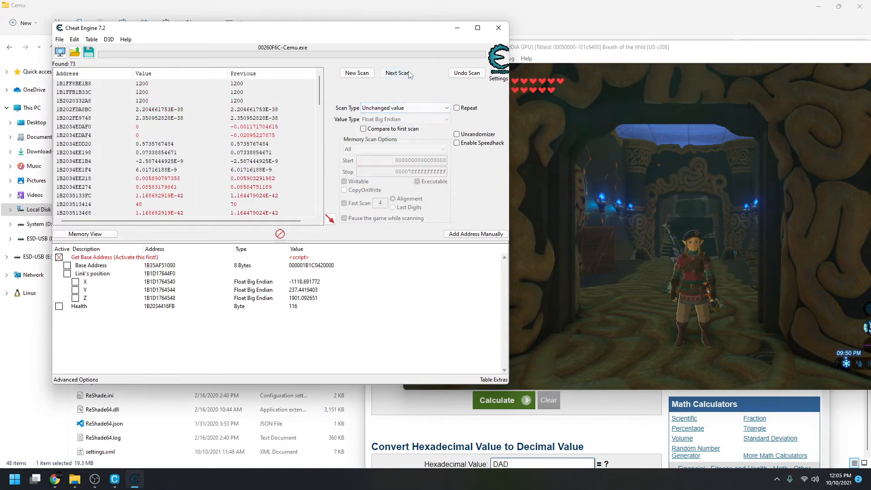
{"action": "left_click", "coordinate": [409, 74]}
{"action": "scroll", "coordinate": [289, 154], "scroll_direction": "down", "scroll_amount": 5}
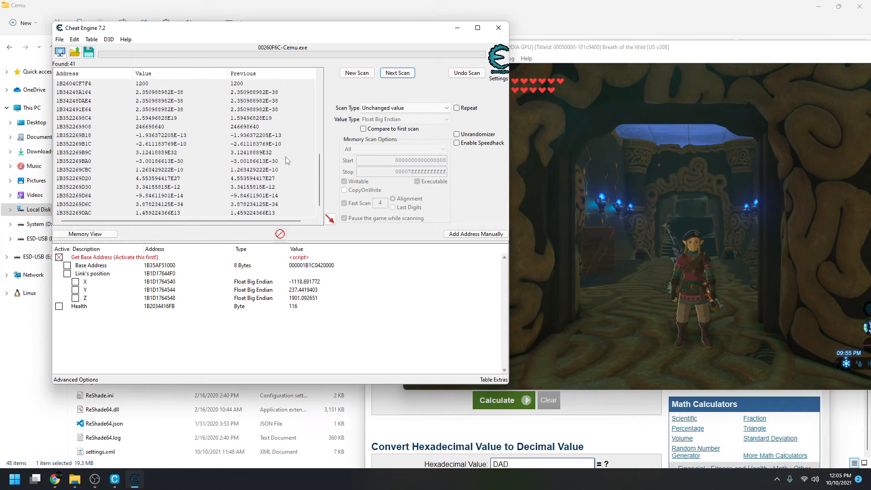
{"action": "scroll", "coordinate": [285, 156], "scroll_direction": "up", "scroll_amount": 8}
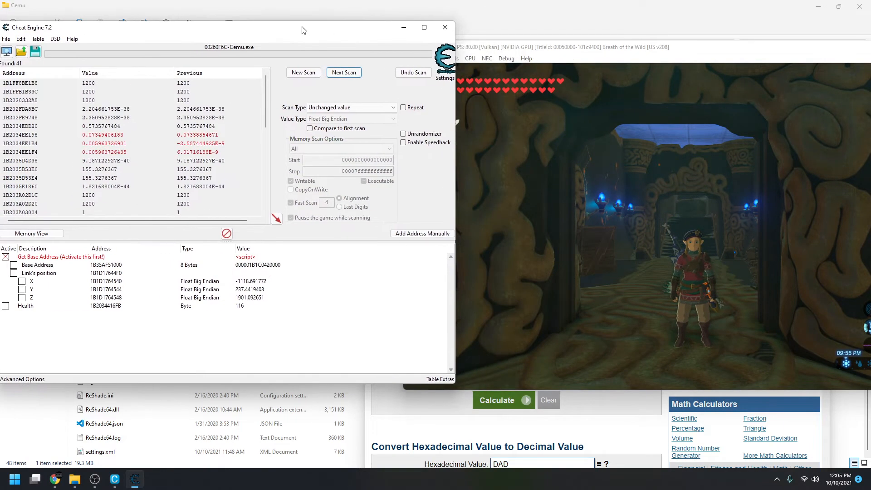
Arrange the Cheat Engine and Cemu windows side by side so the scan results and the game are both visible.
{"action": "left_click_drag", "start_coordinate": [357, 31], "coordinate": [816, 85]}
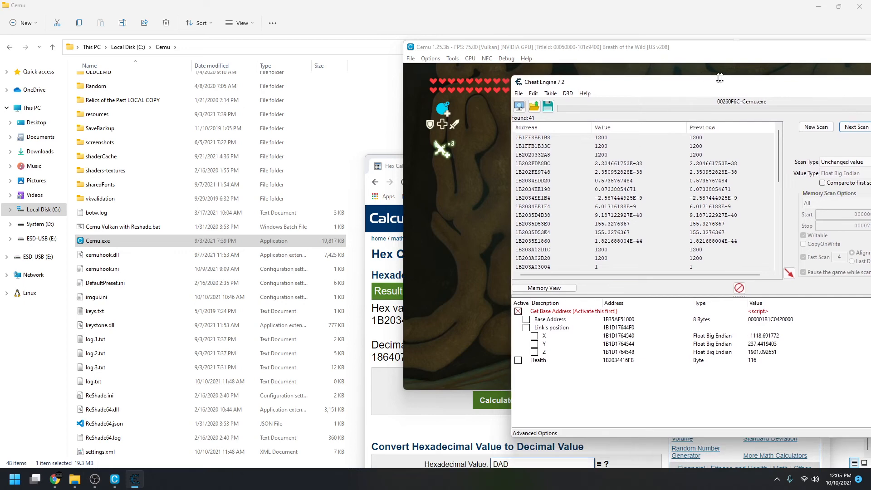
{"action": "left_click_drag", "start_coordinate": [714, 82], "coordinate": [816, 77]}
{"action": "left_click_drag", "start_coordinate": [663, 48], "coordinate": [379, 43]}
{"action": "left_click", "coordinate": [447, 394]}
{"action": "left_click", "coordinate": [758, 169]}
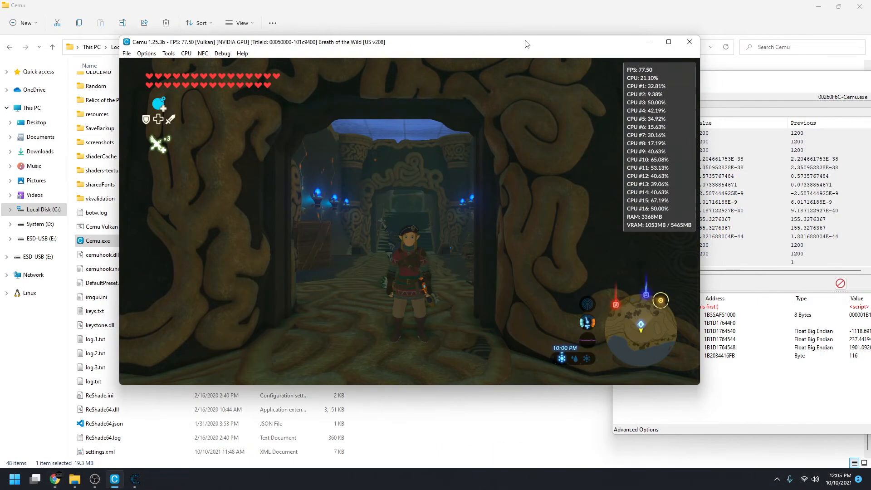
{"action": "left_click_drag", "start_coordinate": [523, 41], "coordinate": [441, 44]}
Walk Link back and forth while watching which values in the scan results change with his movement.
{"action": "key", "text": "w"}
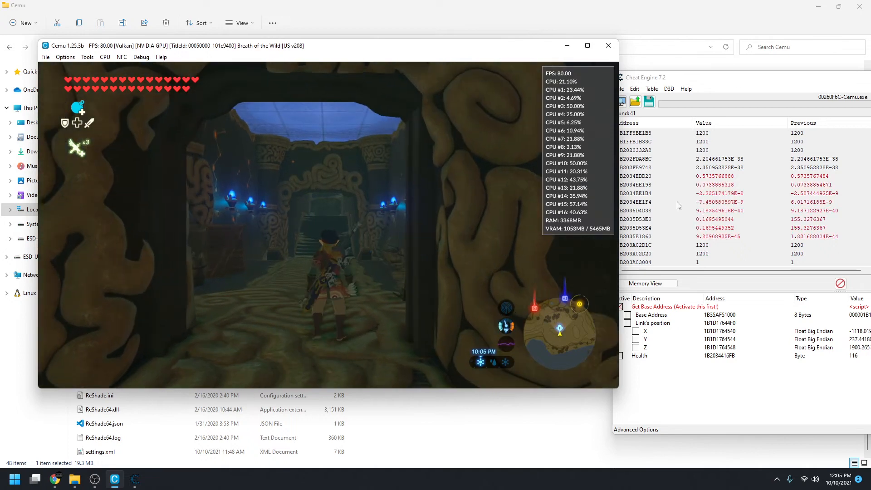
{"action": "left_click_drag", "start_coordinate": [713, 170], "coordinate": [712, 228]}
{"action": "key", "text": "w"}
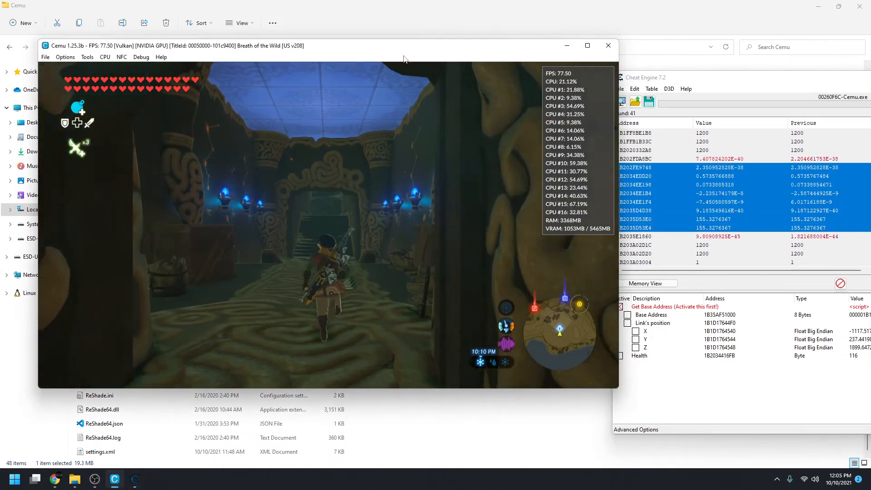
{"action": "left_click", "coordinate": [727, 239]}
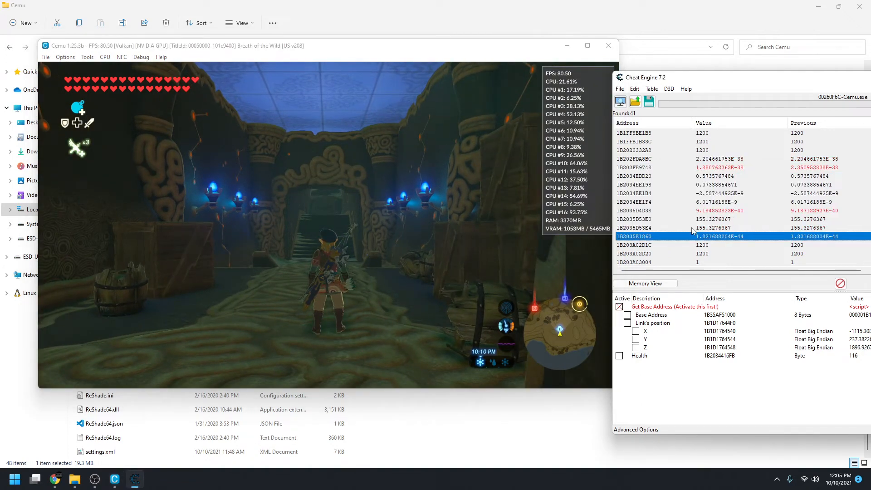
{"action": "left_click", "coordinate": [690, 134]}
{"action": "left_click", "coordinate": [436, 60]}
{"action": "key", "text": "s"}
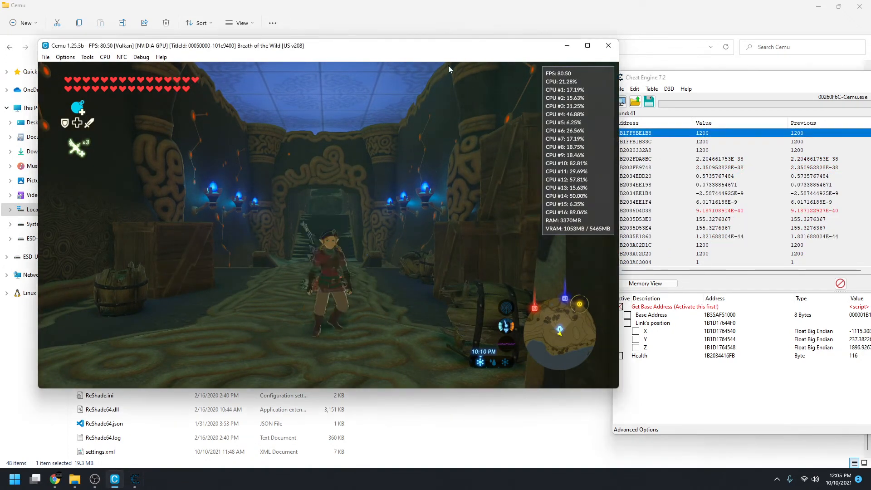
{"action": "key", "text": "w"}
Remove the movement-dependent addresses 1B2034EDD20 through 1B2035E1860 from the scan results.
{"action": "left_click", "coordinate": [713, 236]}
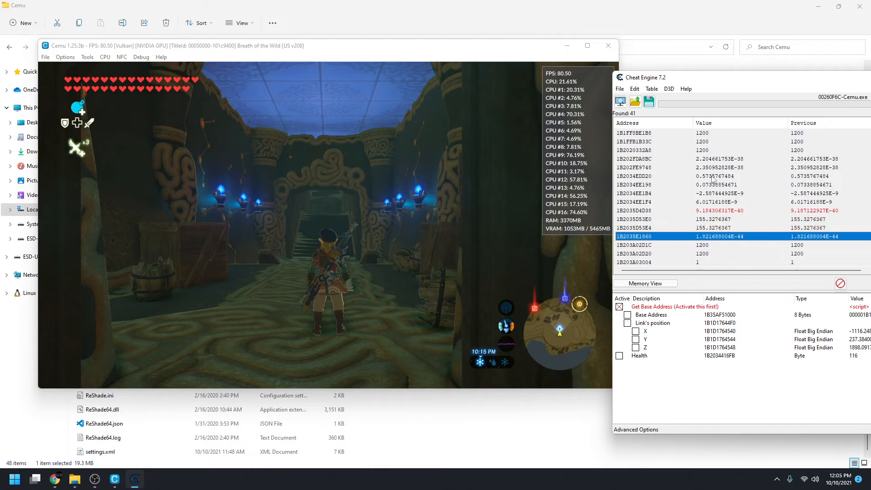
{"action": "left_click", "coordinate": [713, 177], "text": "shift"}
{"action": "left_click", "coordinate": [492, 94]}
{"action": "key", "text": "s"}
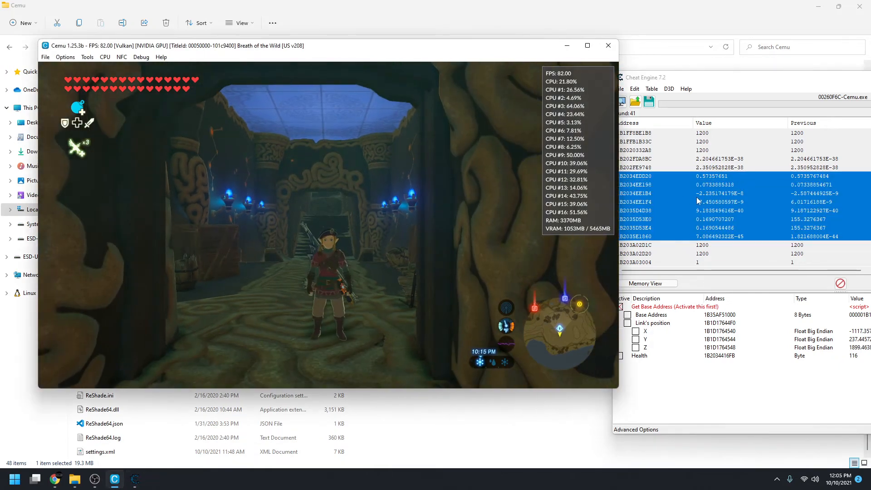
{"action": "right_click", "coordinate": [698, 201]}
{"action": "left_click", "coordinate": [694, 259]}
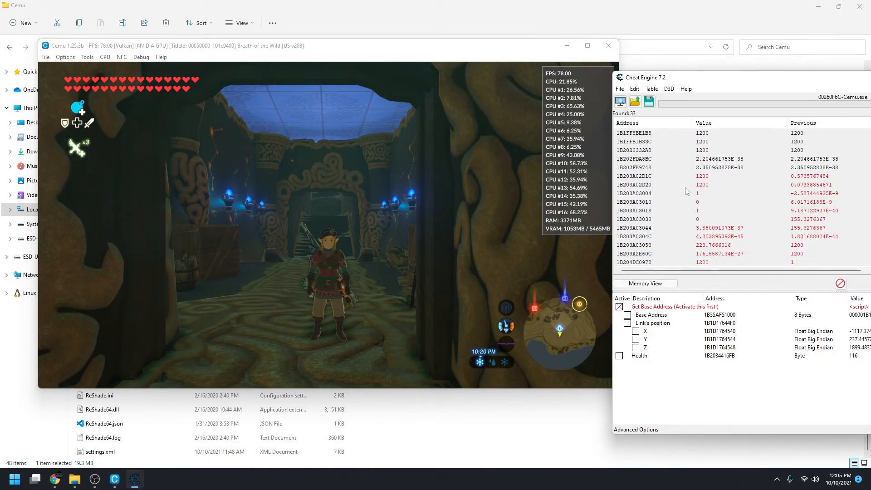
Walk Link around once more and remove addresses 1B202FDA8BC and 1B202FE9748 from the scan results.
{"action": "left_click", "coordinate": [450, 52]}
{"action": "key", "text": "w"}
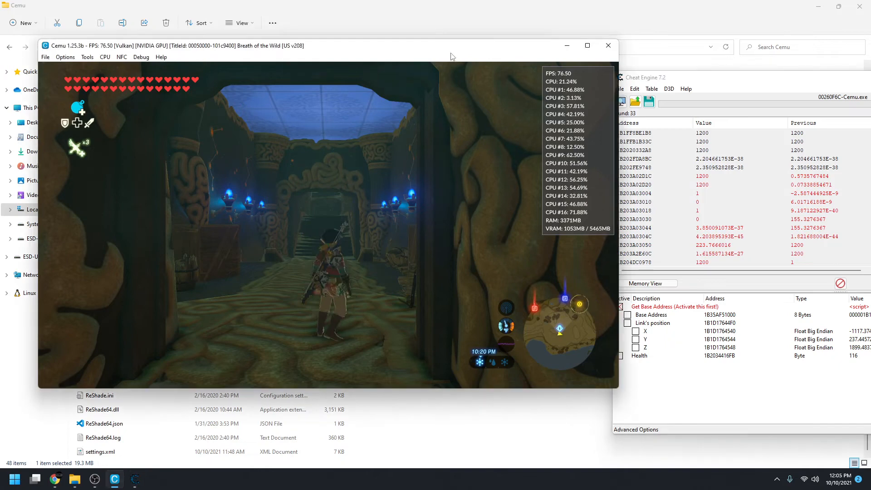
{"action": "key", "text": "s"}
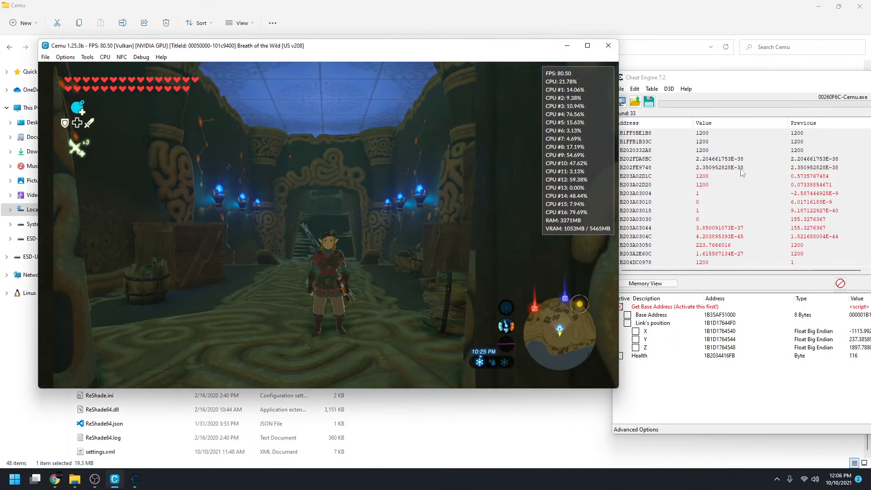
{"action": "left_click", "coordinate": [738, 160]}
{"action": "left_click", "coordinate": [736, 169], "text": "shift"}
{"action": "right_click", "coordinate": [732, 160]}
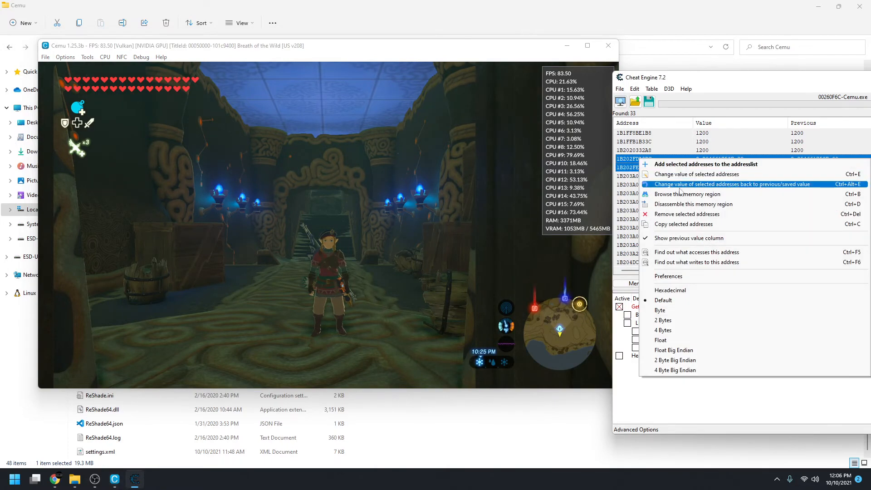
{"action": "left_click", "coordinate": [705, 173]}
{"action": "right_click", "coordinate": [715, 168]}
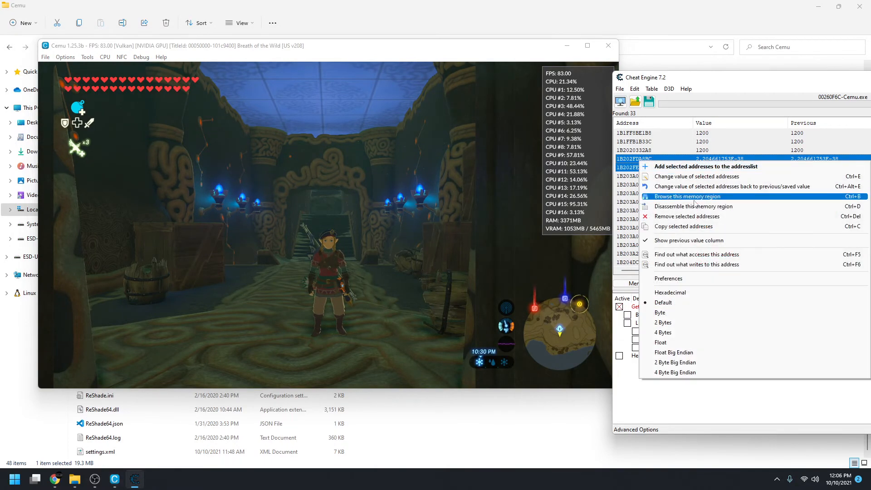
{"action": "left_click", "coordinate": [674, 218]}
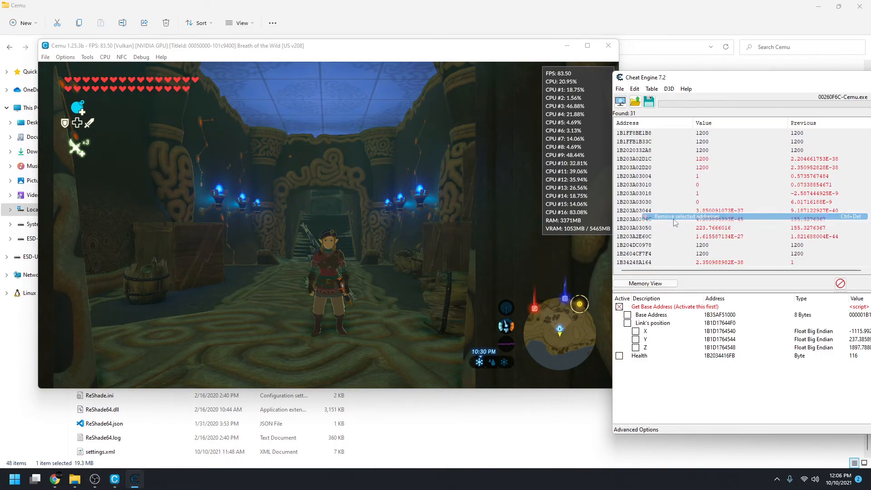
Remove addresses 1B34248A164 through 1B342491E64 from the scan results.
{"action": "left_click", "coordinate": [722, 212]}
{"action": "left_click", "coordinate": [712, 220], "text": "shift"}
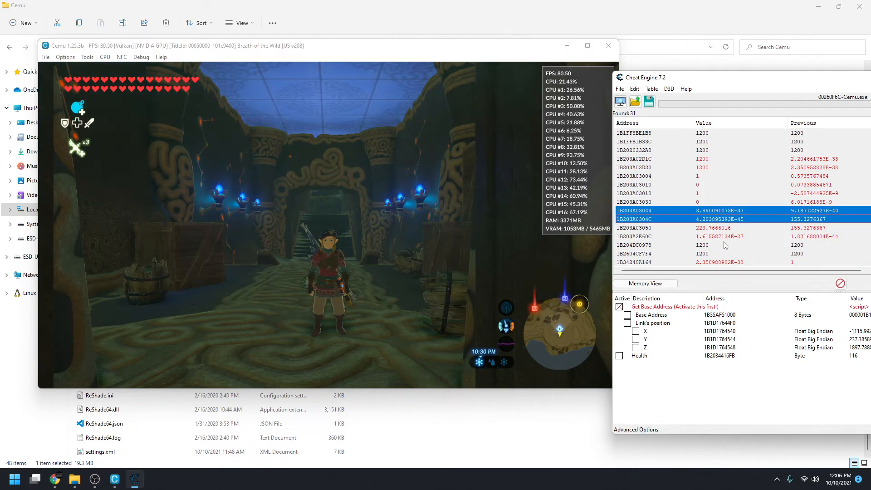
{"action": "left_click", "coordinate": [725, 236], "text": "ctrl"}
{"action": "left_click", "coordinate": [726, 262], "text": "ctrl"}
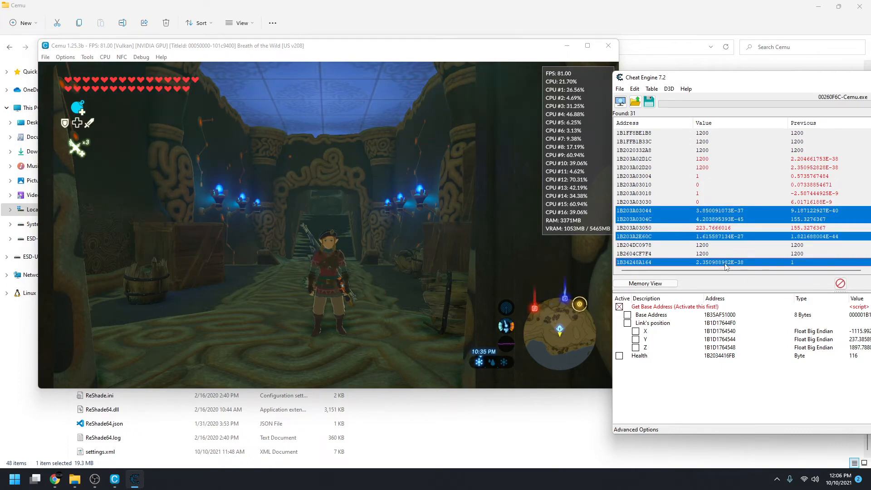
{"action": "scroll", "coordinate": [726, 254], "scroll_direction": "down", "scroll_amount": 4}
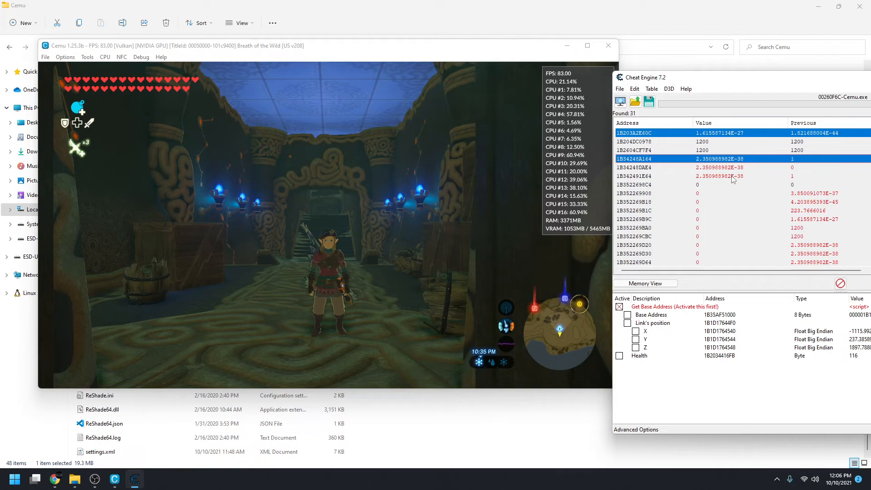
{"action": "left_click", "coordinate": [733, 178], "text": "shift"}
{"action": "right_click", "coordinate": [734, 178]}
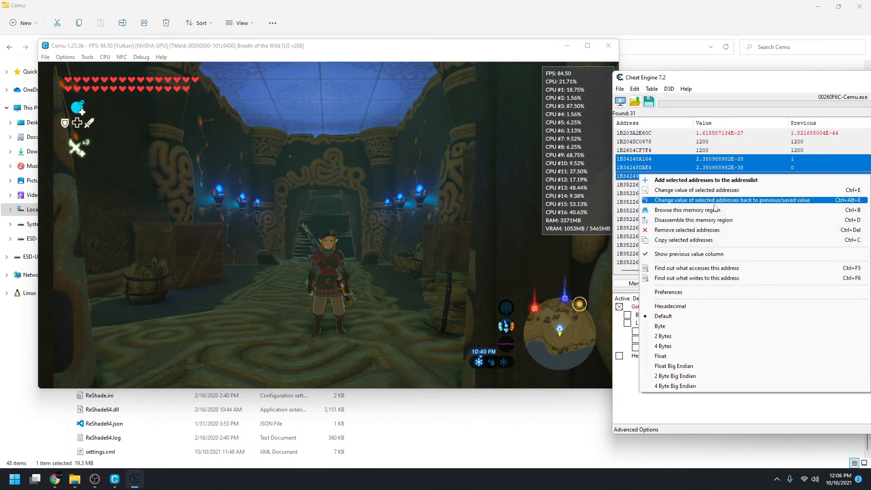
{"action": "left_click", "coordinate": [693, 229]}
Remove the addresses with implausible exponent values, 1B203A03044, 1B203A0304C and 1B203A2E60C, from the scan results.
{"action": "left_click_drag", "start_coordinate": [731, 211], "coordinate": [734, 221]}
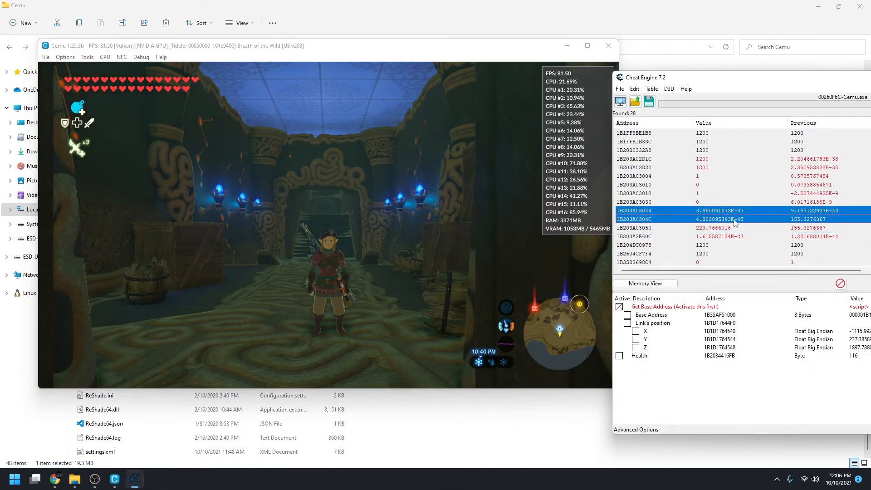
{"action": "right_click", "coordinate": [734, 222]}
{"action": "left_click", "coordinate": [698, 274]}
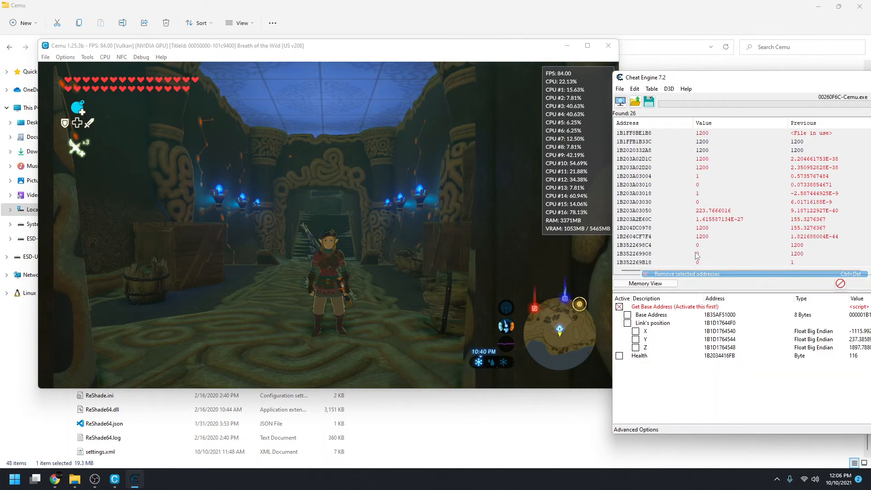
{"action": "right_click", "coordinate": [640, 220]}
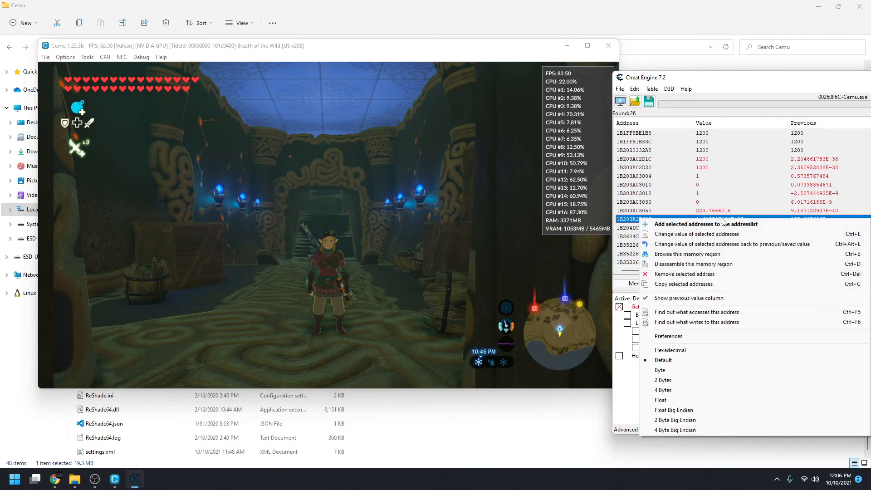
{"action": "left_click", "coordinate": [676, 274]}
{"action": "scroll", "coordinate": [725, 210], "scroll_direction": "up", "scroll_amount": 3}
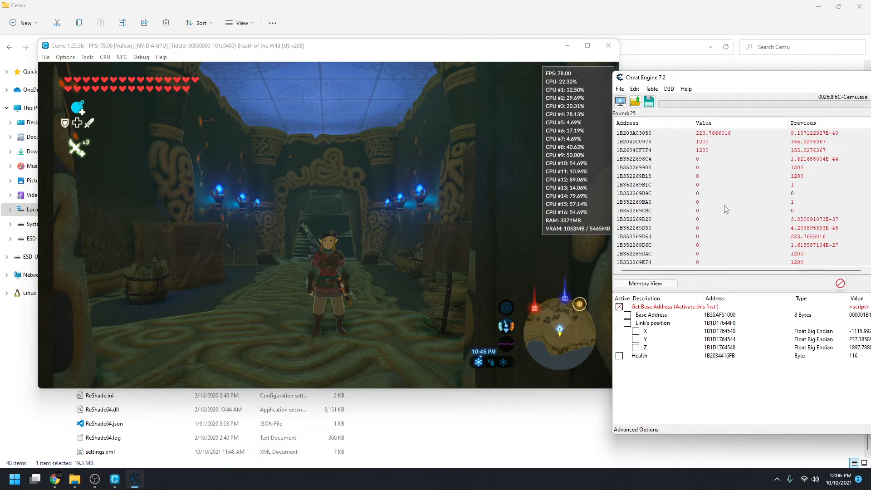
Sprint Link toward the stairs to drain stamina and compare how the remaining address values respond.
{"action": "left_click_drag", "start_coordinate": [705, 85], "coordinate": [651, 73]}
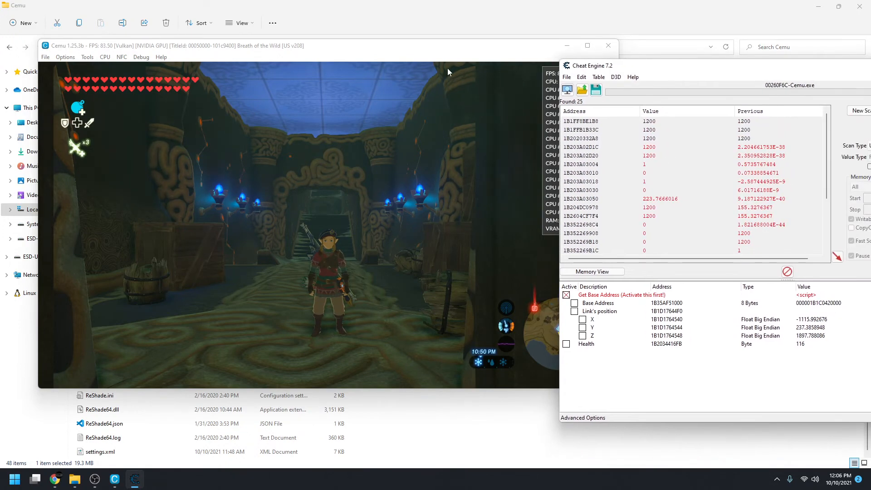
{"action": "left_click", "coordinate": [423, 48]}
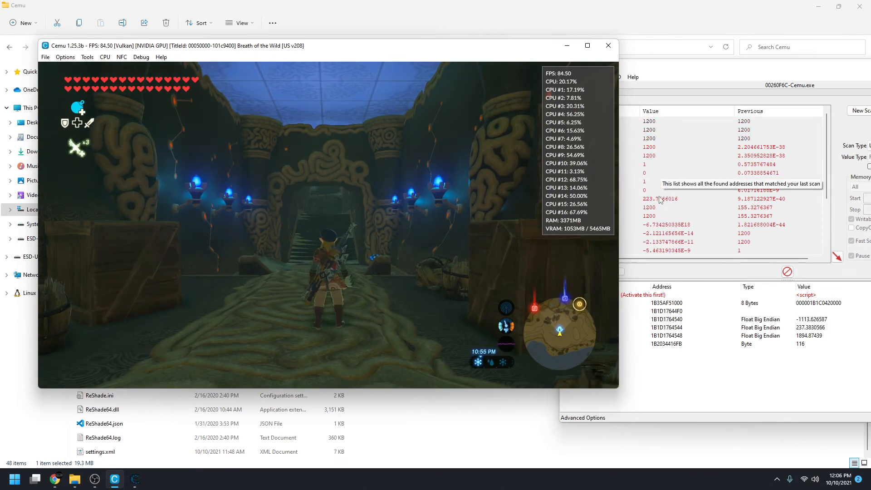
{"action": "left_click", "coordinate": [660, 165]}
{"action": "left_click", "coordinate": [419, 59]}
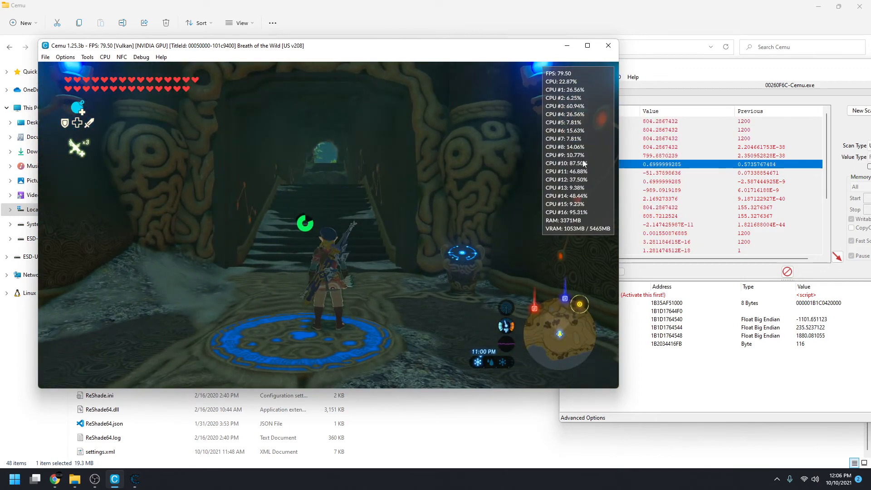
{"action": "left_click", "coordinate": [673, 69]}
{"action": "left_click", "coordinate": [690, 189]}
{"action": "left_click", "coordinate": [675, 121]}
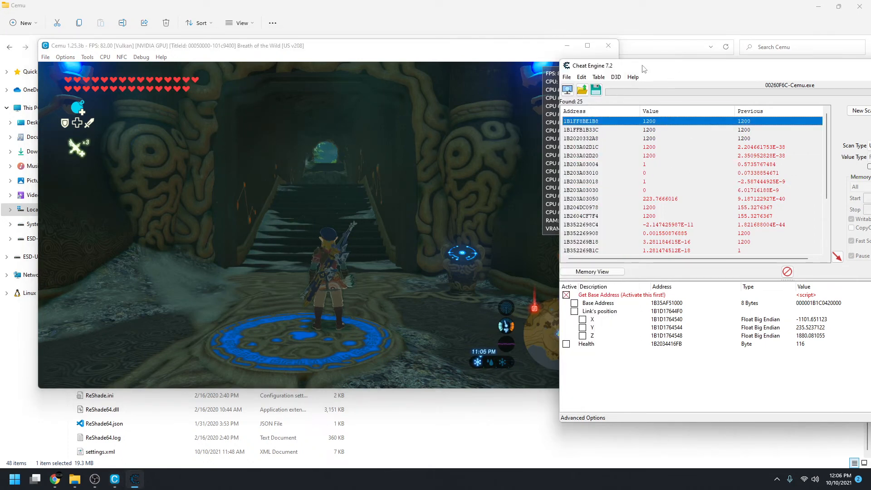
Repeat the Unchanged value scan on the remaining addresses and bring the whole Cheat Engine window into view.
{"action": "left_click_drag", "start_coordinate": [645, 68], "coordinate": [549, 64]}
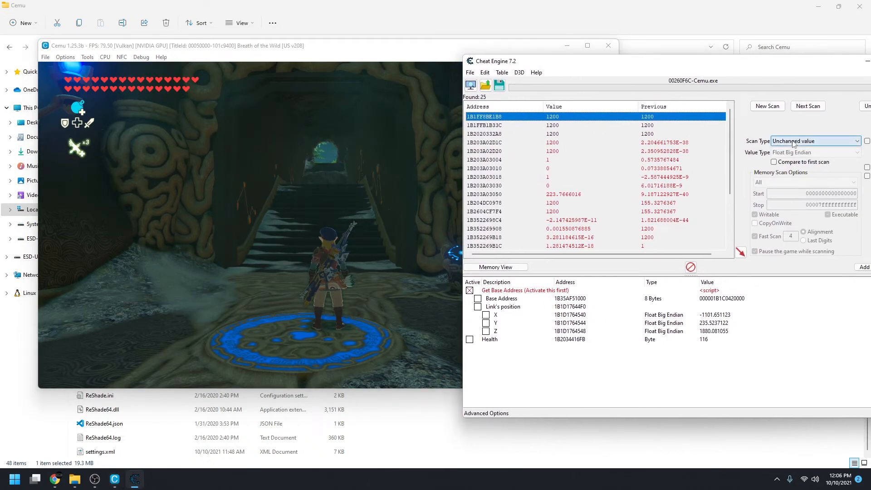
{"action": "left_click", "coordinate": [808, 107]}
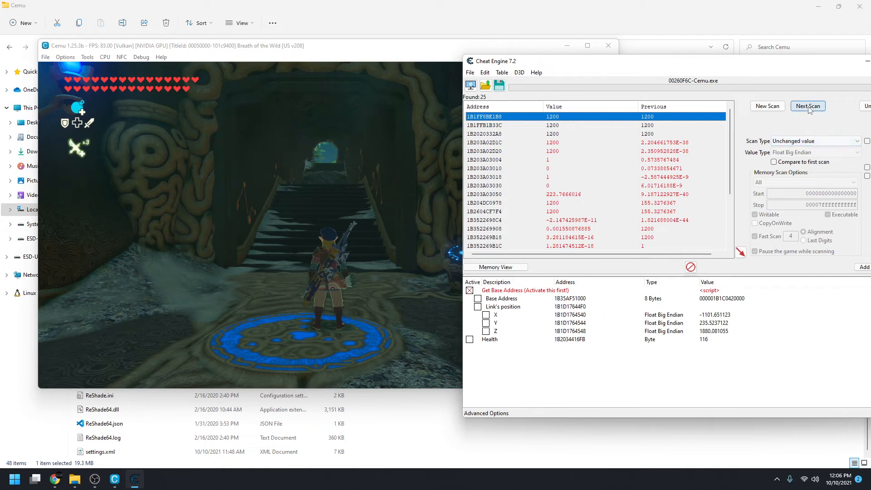
{"action": "left_click", "coordinate": [808, 107]}
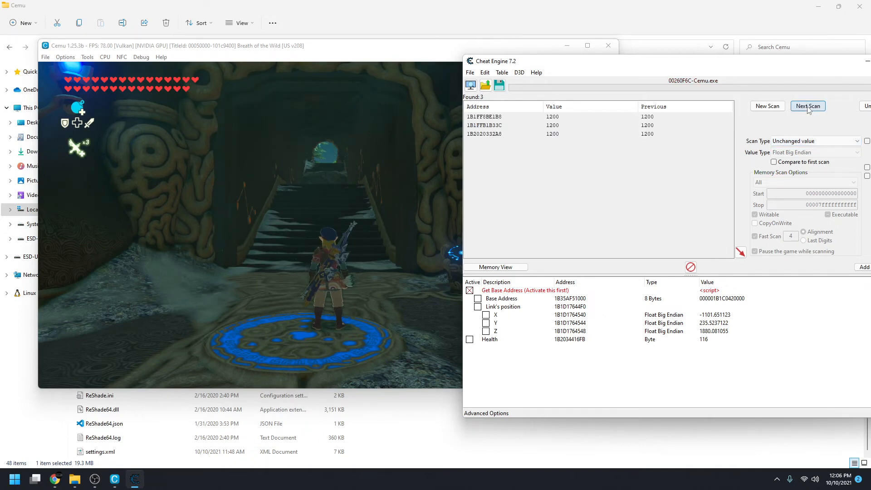
{"action": "left_click_drag", "start_coordinate": [736, 68], "coordinate": [644, 53]}
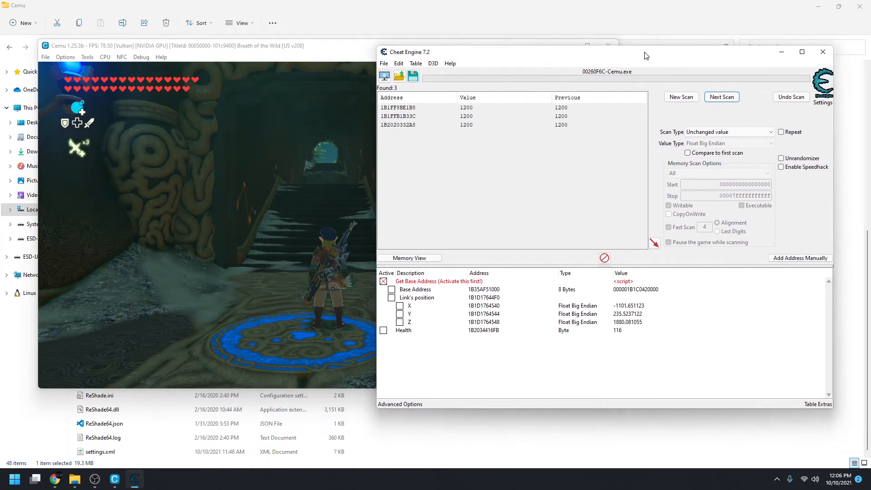
Change the value of address 1B2020332A8 to test whether it controls Link's stamina.
{"action": "left_click", "coordinate": [483, 127]}
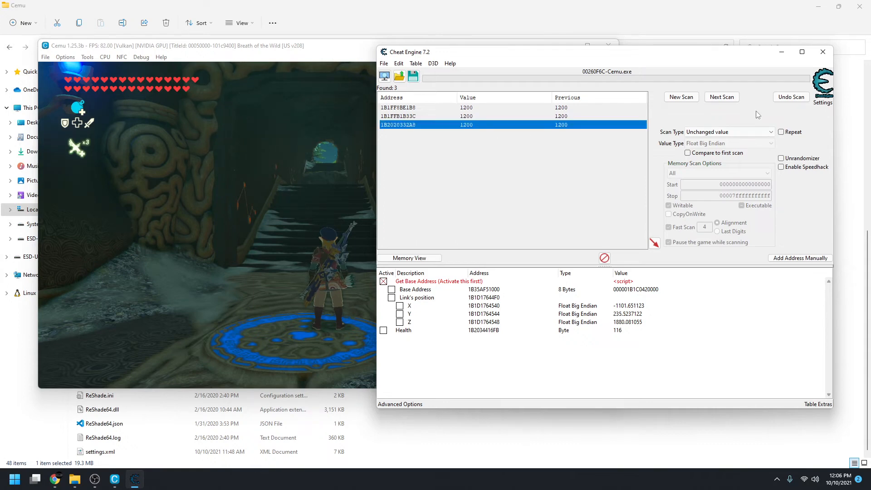
{"action": "right_click", "coordinate": [471, 122]}
{"action": "left_click", "coordinate": [483, 136]}
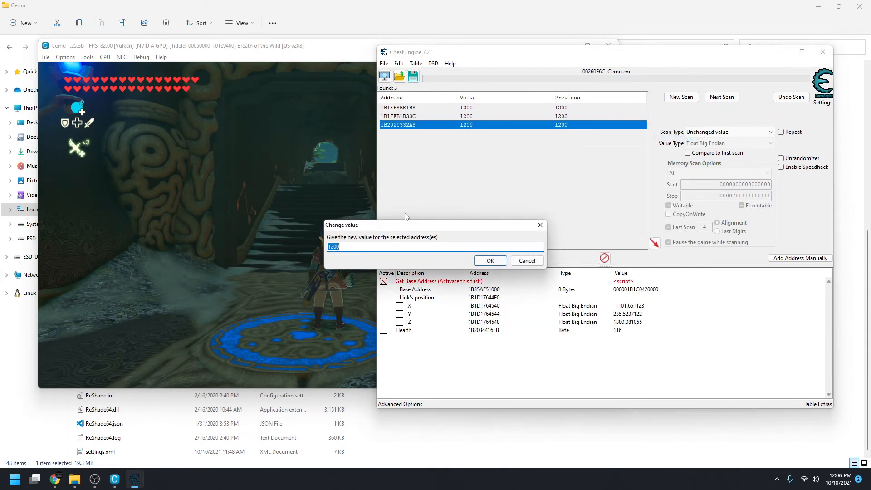
{"action": "key", "text": "Return"}
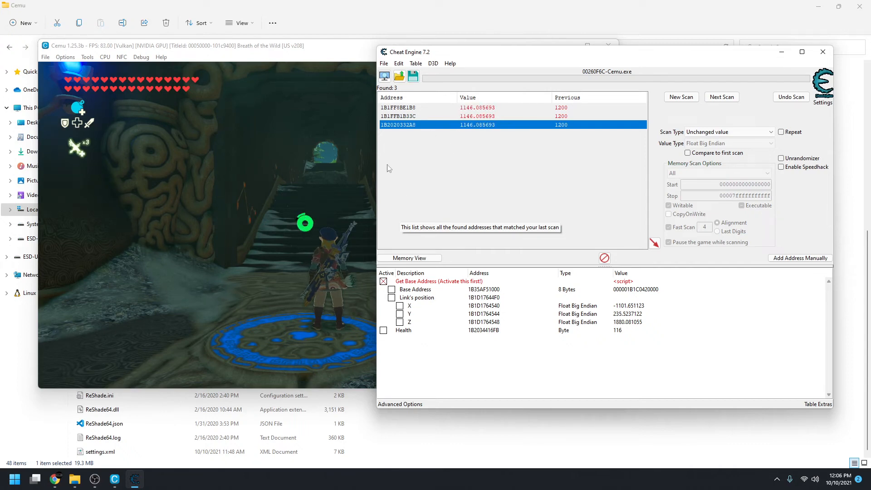
Set the value of address 1B2020332A8 to 0 to test draining the stamina wheel.
{"action": "right_click", "coordinate": [446, 123]}
{"action": "left_click", "coordinate": [477, 138]}
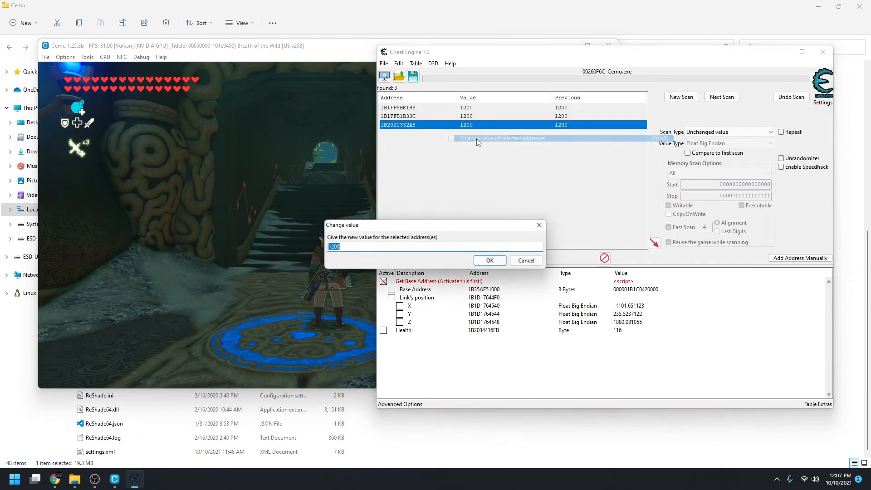
{"action": "type", "text": "0"}
{"action": "key", "text": "Return"}
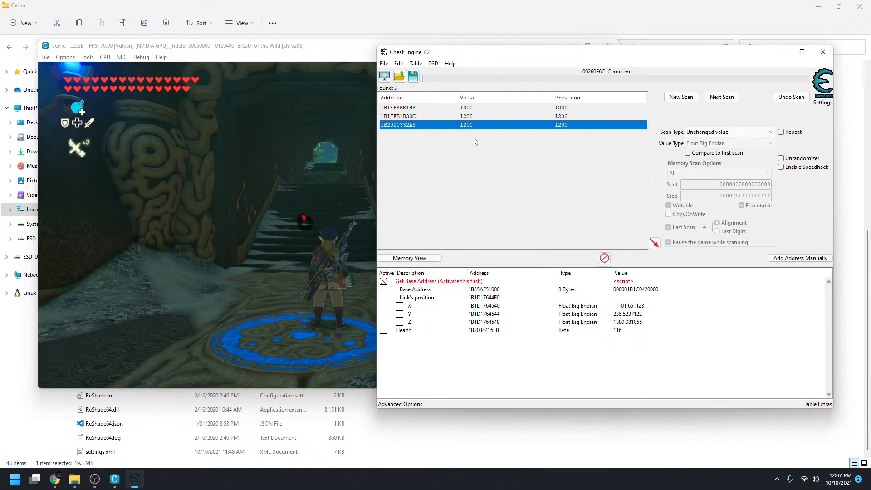
Add address 1B2020332A8 to the address list and describe it as Stamina.
{"action": "left_click", "coordinate": [439, 132]}
{"action": "double_click", "coordinate": [443, 124]}
{"action": "double_click", "coordinate": [426, 338]}
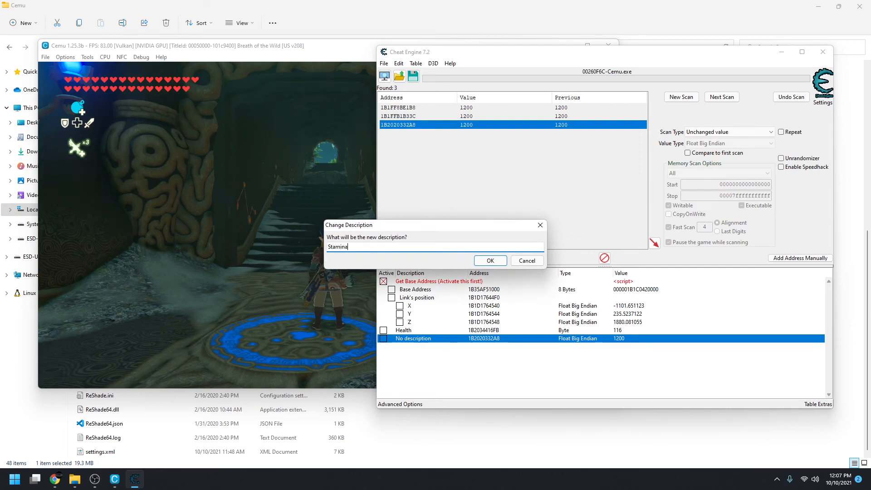
{"action": "key", "text": "Return"}
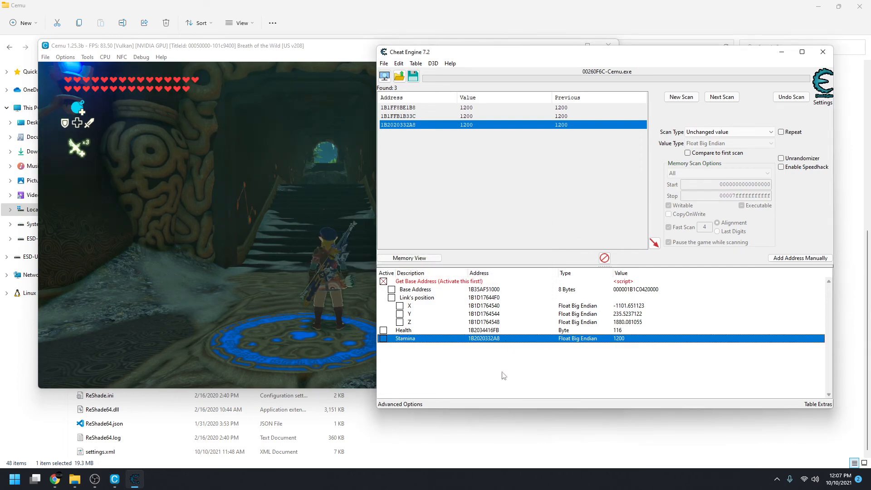
Open the Stamina record's address for editing and, in the browser's hex calculator, subtract 000001B1C0420000 from 1B2020332A8 and copy the result.
{"action": "double_click", "coordinate": [482, 339]}
{"action": "left_click", "coordinate": [54, 484]}
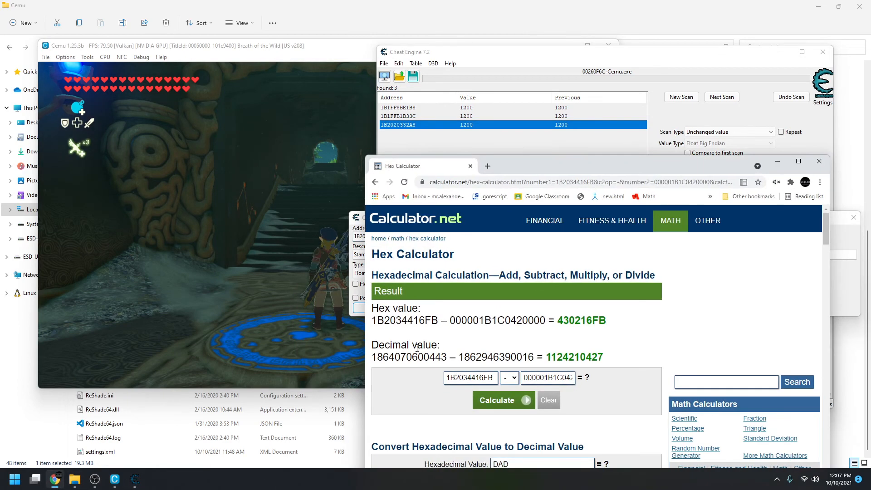
{"action": "double_click", "coordinate": [491, 378]}
{"action": "type", "text": "1B2020332A8"}
{"action": "left_click", "coordinate": [509, 405]}
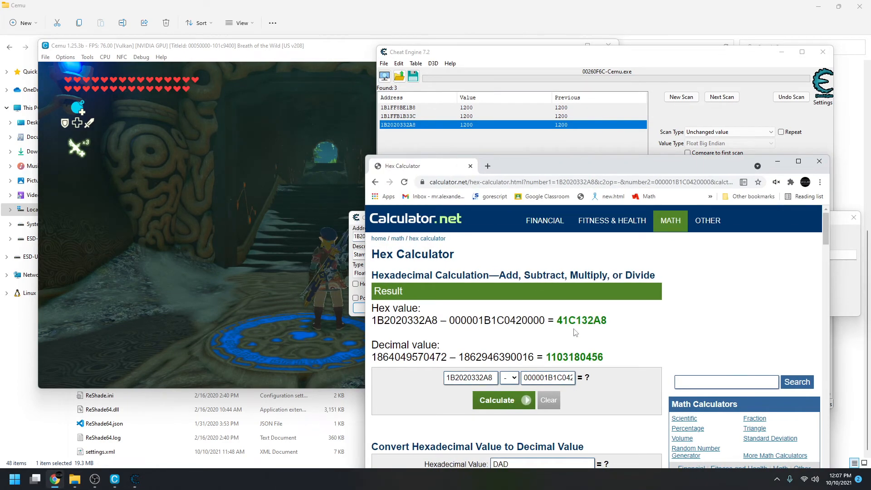
{"action": "double_click", "coordinate": [583, 320]}
Set the Stamina record's address to [base_addr] + 0x41C132A8 and save the cheat table.
{"action": "left_click", "coordinate": [777, 162]}
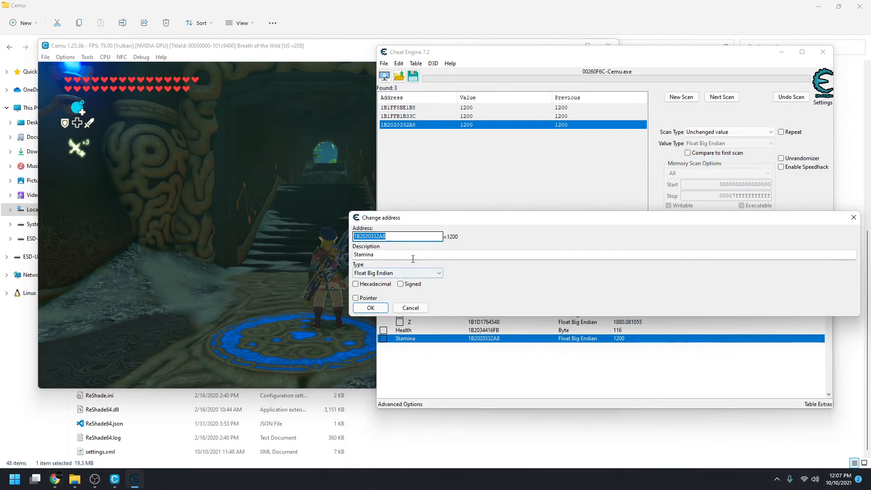
{"action": "type", "text": "[bae"}
{"action": "type", "text": "e"}
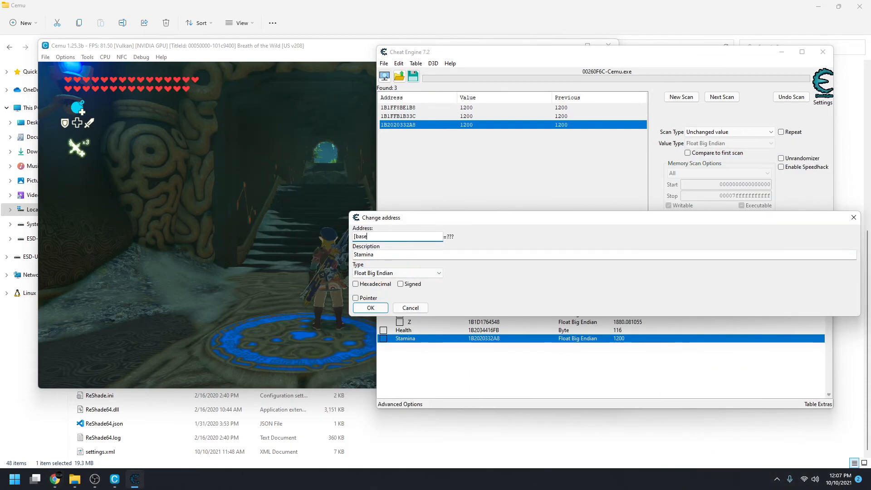
{"action": "type", "text": "_addr] + 0x41C132A8"}
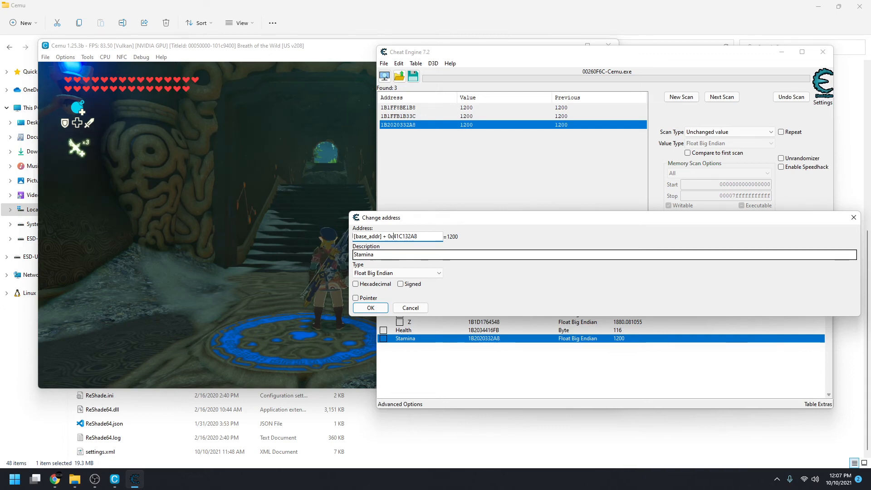
{"action": "left_click", "coordinate": [370, 307]}
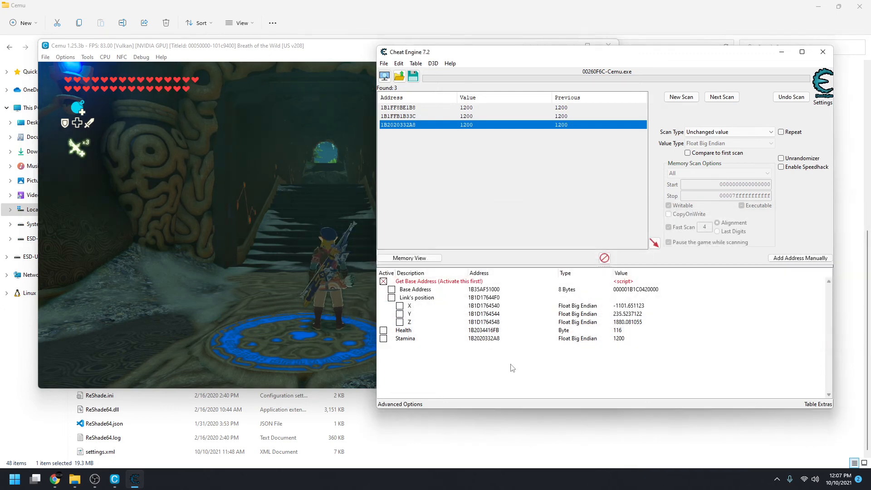
{"action": "left_click", "coordinate": [386, 66]}
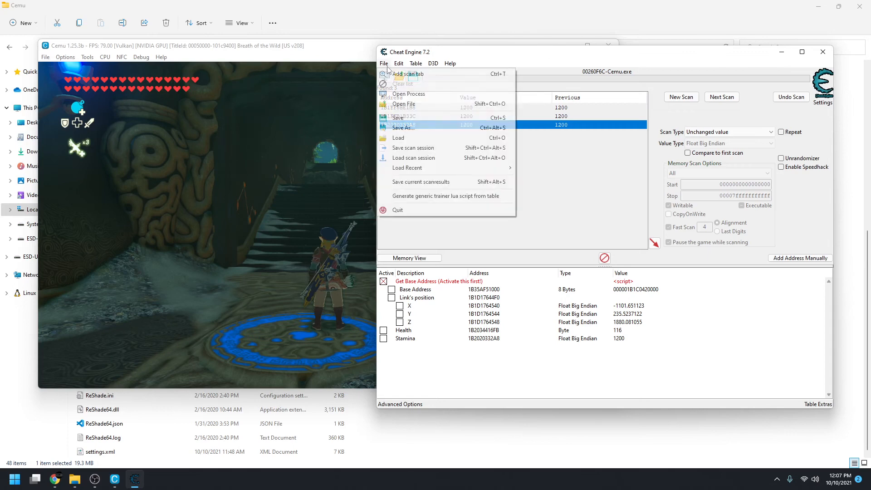
{"action": "left_click", "coordinate": [411, 119]}
Shift the Cheat Engine window aside, then open the in-game inventory in Cemu and return to Cheat Engine.
{"action": "left_click_drag", "start_coordinate": [472, 54], "coordinate": [498, 53]}
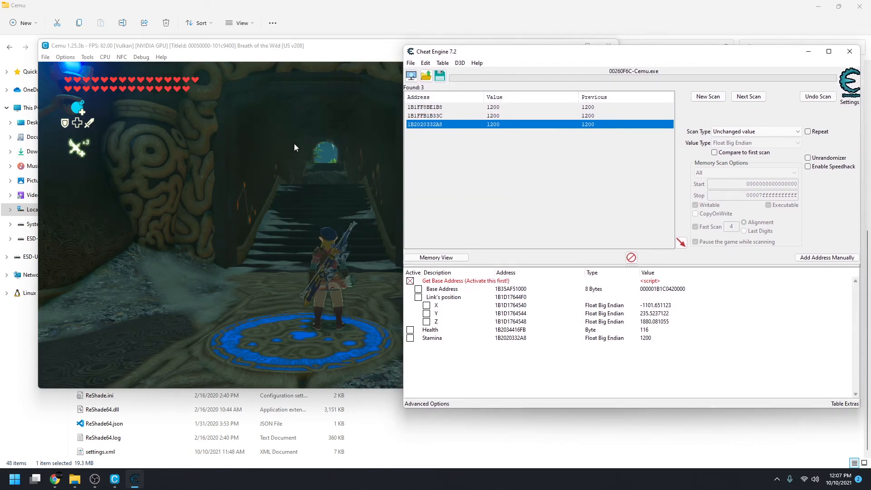
{"action": "left_click", "coordinate": [307, 52]}
{"action": "key", "text": "plus"}
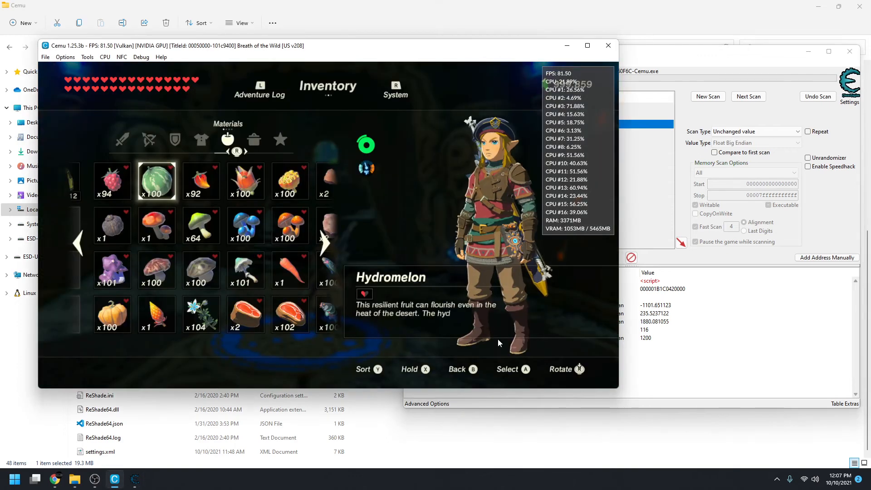
{"action": "left_click", "coordinate": [642, 362]}
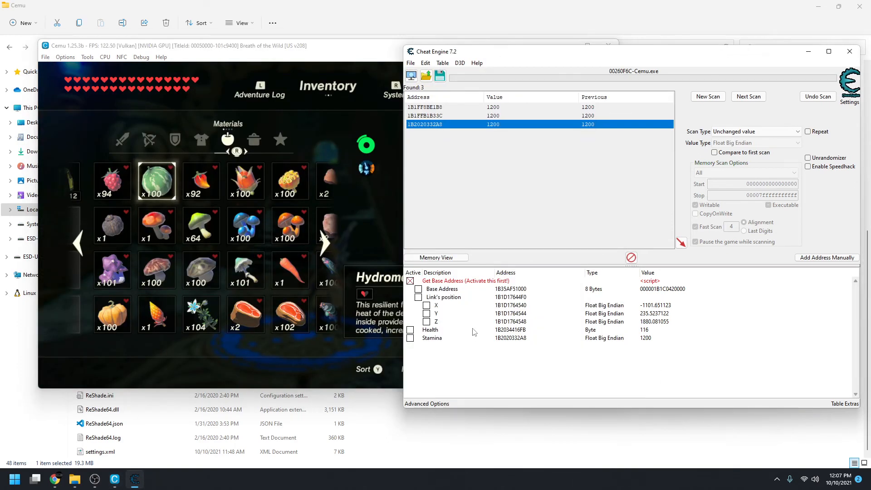
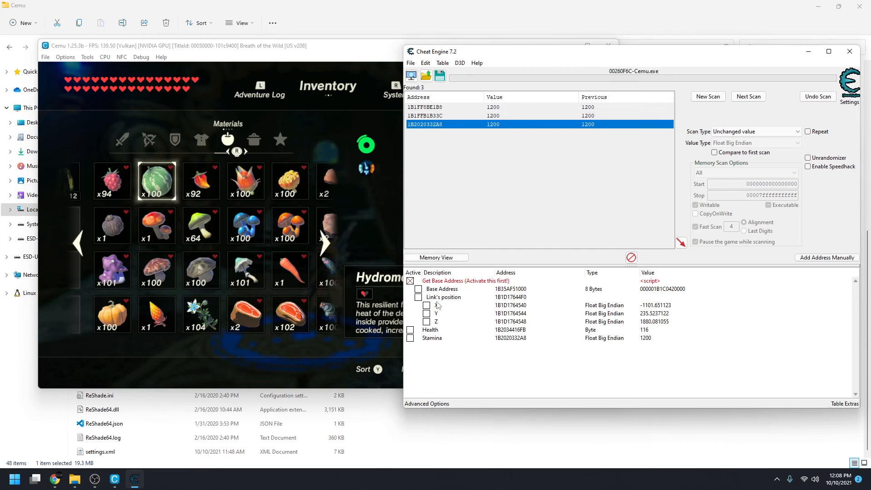
{"action": "left_click", "coordinate": [439, 306]}
{"action": "left_click", "coordinate": [445, 315]}
{"action": "left_click", "coordinate": [447, 321]}
{"action": "left_click", "coordinate": [446, 313]}
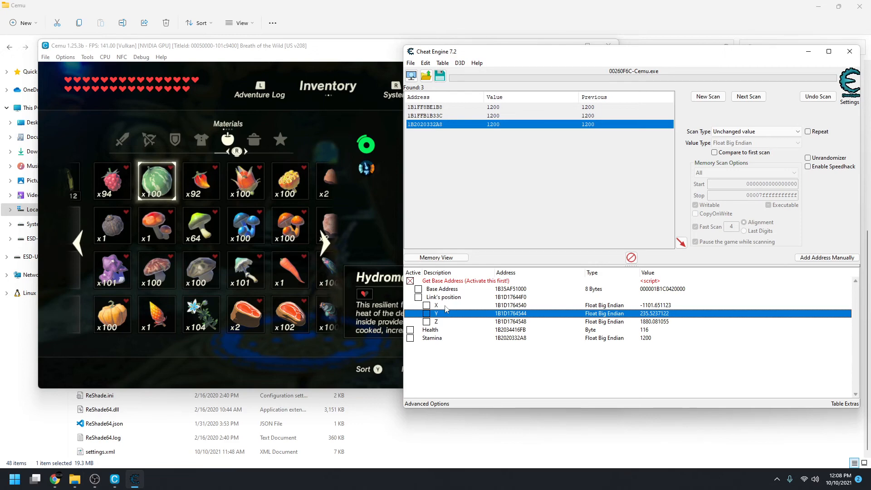
Start a new Exact Value scan with the value type set to 4 Byte Big Endian.
{"action": "left_click", "coordinate": [714, 97]}
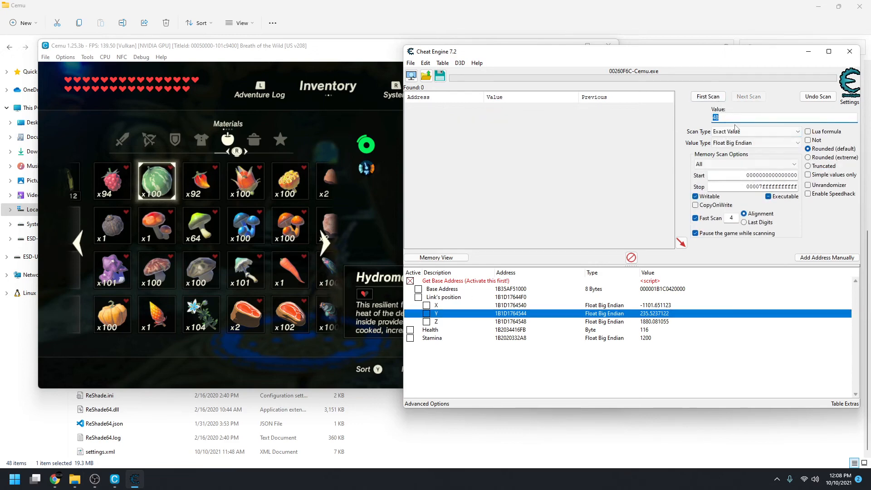
{"action": "left_click", "coordinate": [737, 132]}
{"action": "left_click", "coordinate": [677, 140]}
{"action": "left_click", "coordinate": [748, 143]}
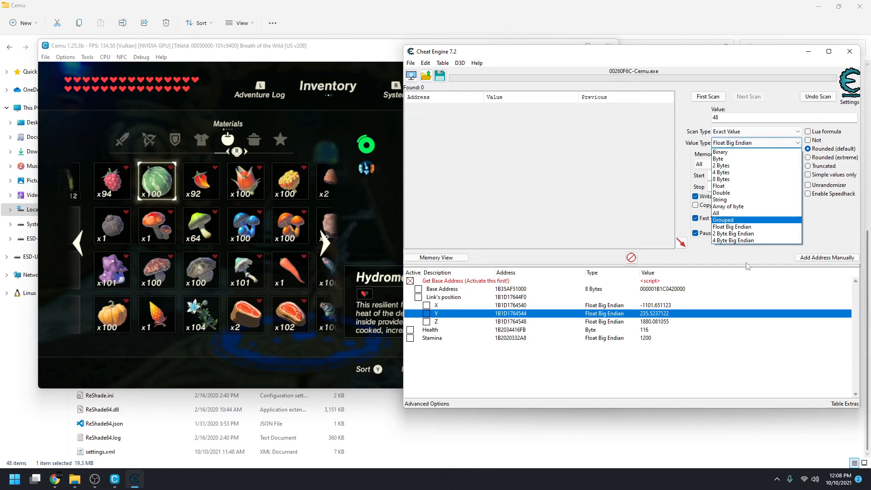
{"action": "left_click", "coordinate": [763, 243]}
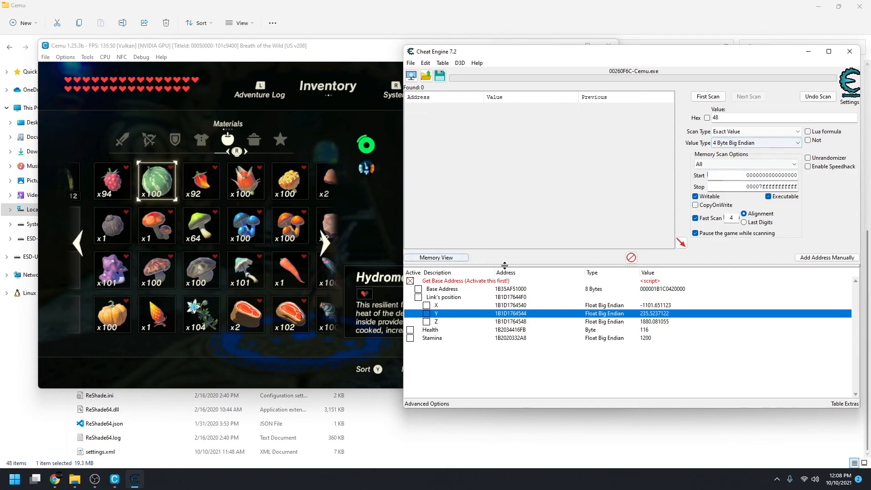
{"action": "left_click", "coordinate": [729, 143]}
{"action": "left_click", "coordinate": [680, 140]}
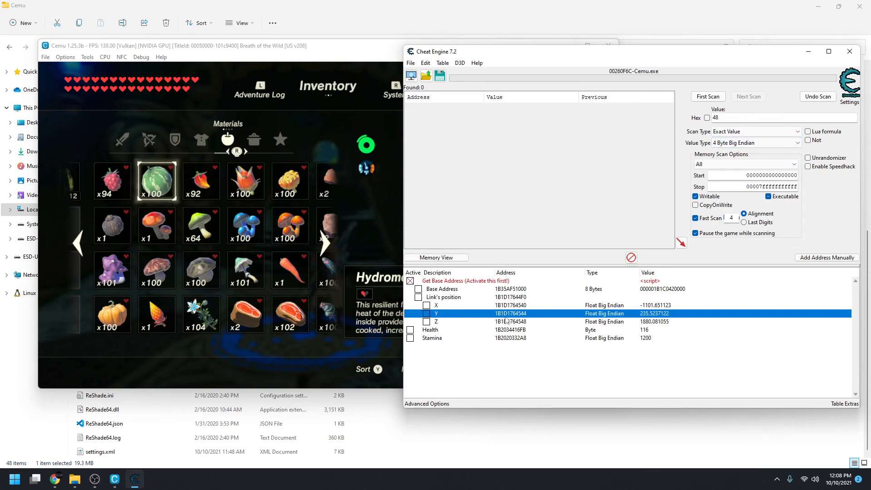
Copy the offset 0x113444F0 from the address of the Link's position record without changing the record.
{"action": "double_click", "coordinate": [517, 297]}
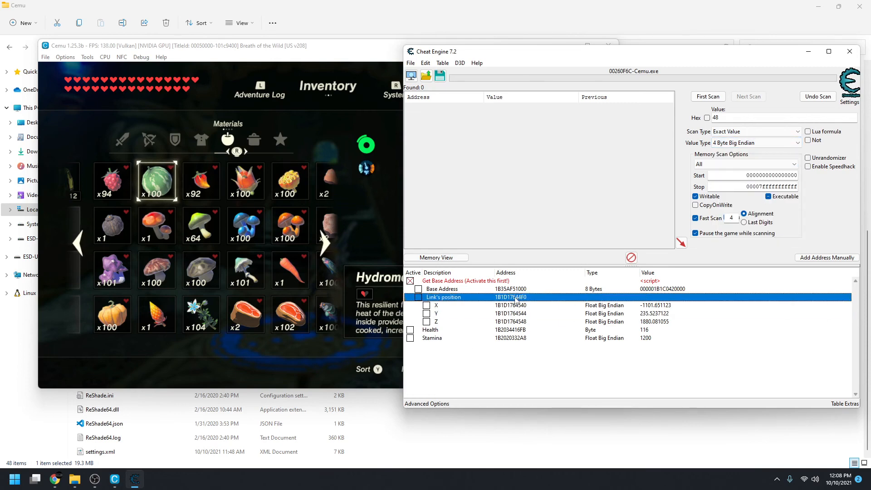
{"action": "left_click", "coordinate": [411, 236]}
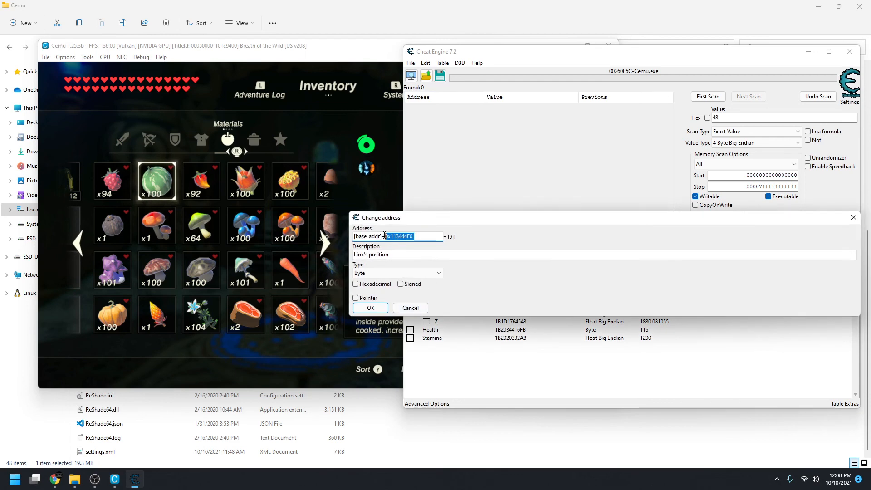
{"action": "left_click", "coordinate": [425, 307]}
{"action": "left_click", "coordinate": [502, 305]}
{"action": "left_click", "coordinate": [502, 322], "text": "shift"}
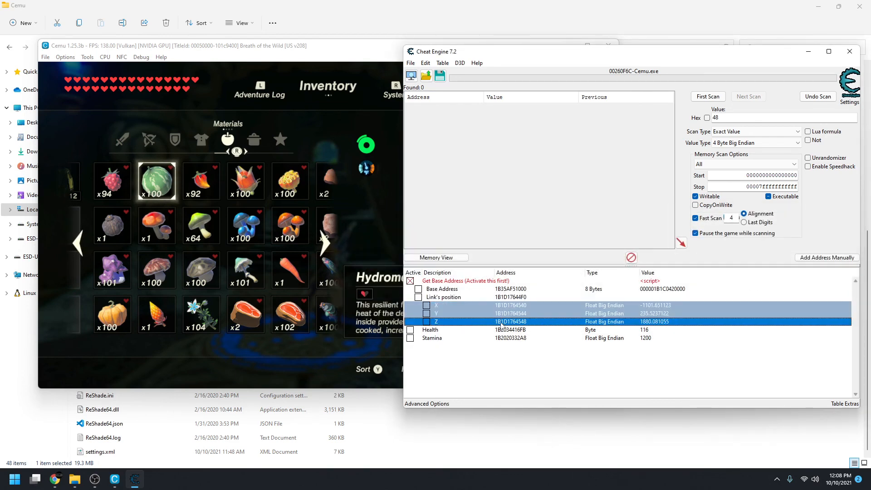
{"action": "left_click", "coordinate": [455, 315]}
{"action": "left_click", "coordinate": [482, 322]}
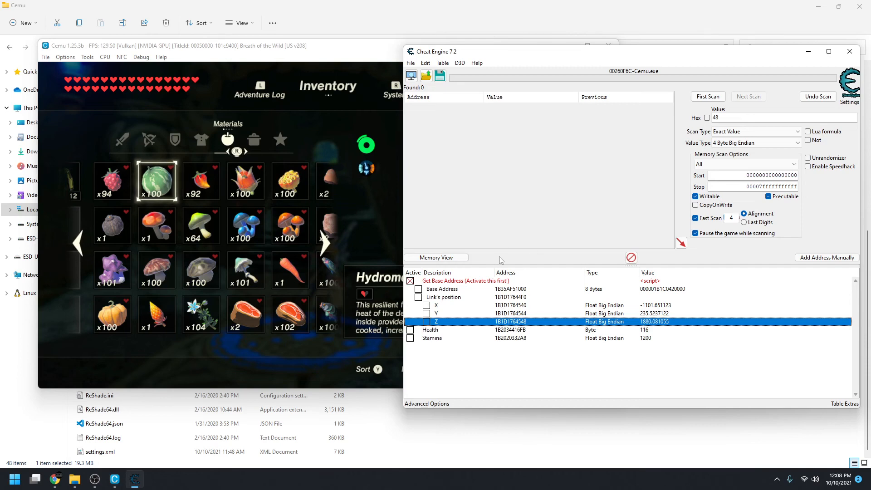
{"action": "left_click", "coordinate": [459, 297]}
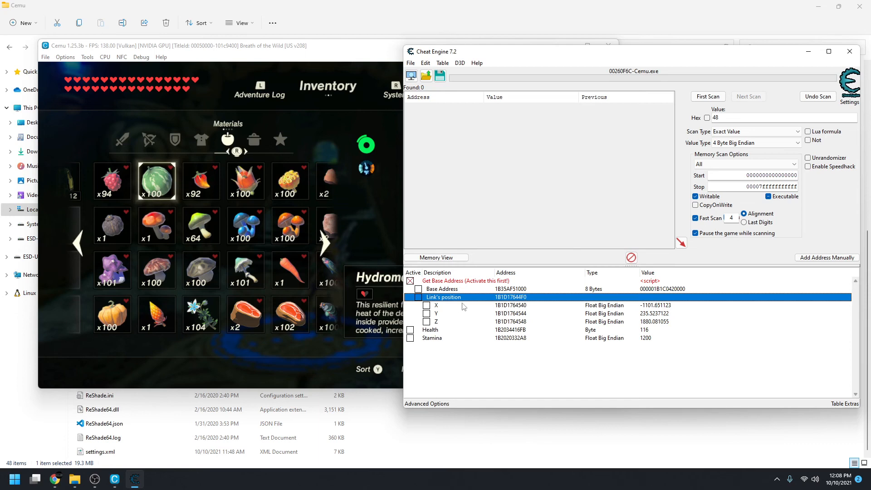
{"action": "left_click", "coordinate": [466, 306]}
{"action": "left_click", "coordinate": [478, 314]}
{"action": "left_click", "coordinate": [475, 322]}
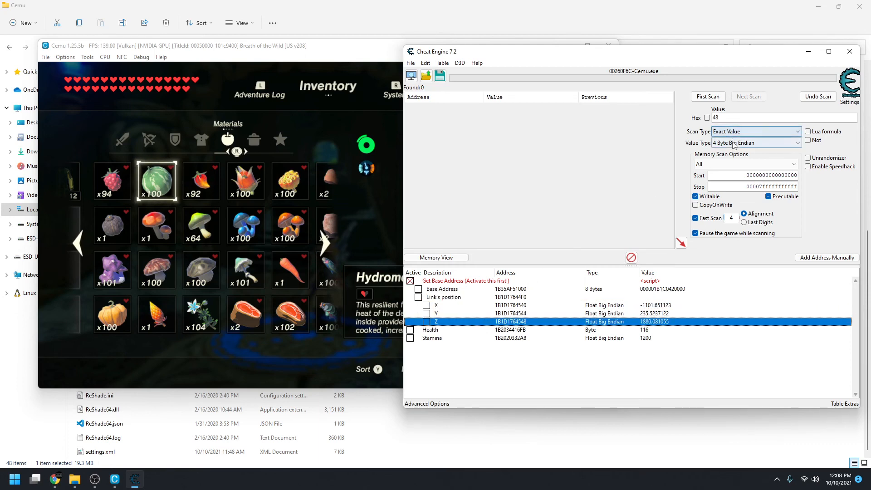
Run a first scan for the hexadecimal value 0x113444F0.
{"action": "left_click", "coordinate": [706, 117]}
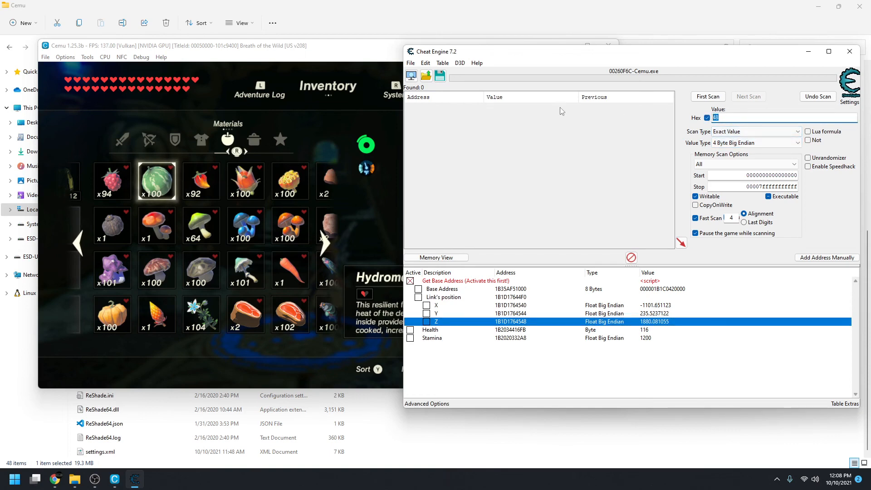
{"action": "left_click", "coordinate": [721, 100]}
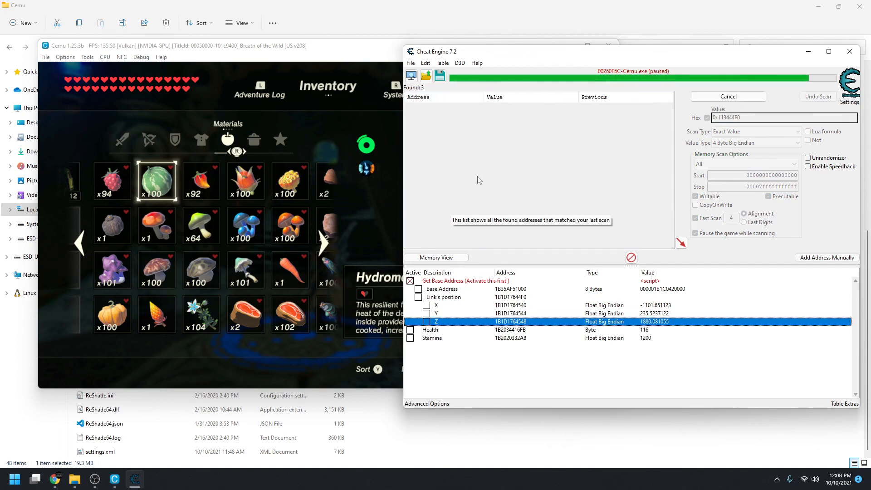
{"action": "left_click", "coordinate": [460, 117]}
Add the found addresses 1B1D4F44E30, 1B1D1764418 and 1B1D128BD7C to the address list.
{"action": "left_click", "coordinate": [470, 109]}
{"action": "left_click", "coordinate": [477, 117]}
{"action": "double_click", "coordinate": [478, 126]}
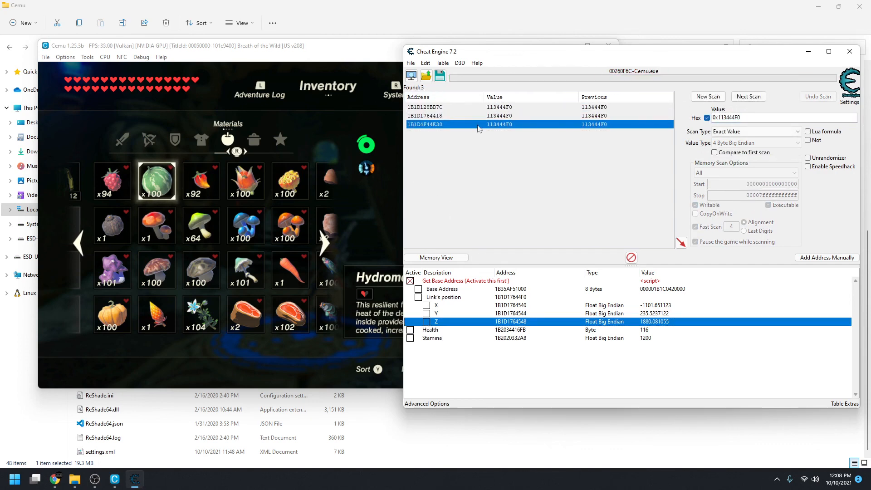
{"action": "left_click", "coordinate": [480, 118]}
{"action": "double_click", "coordinate": [480, 117]}
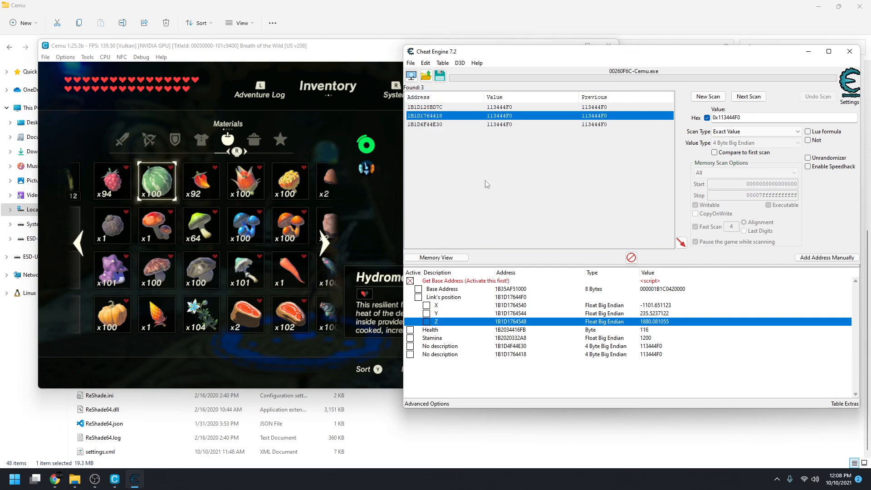
{"action": "double_click", "coordinate": [457, 108]}
Examine the addresses and values of the three added pointer records alongside the Link's position record.
{"action": "left_click", "coordinate": [531, 365]}
{"action": "left_click", "coordinate": [527, 355]}
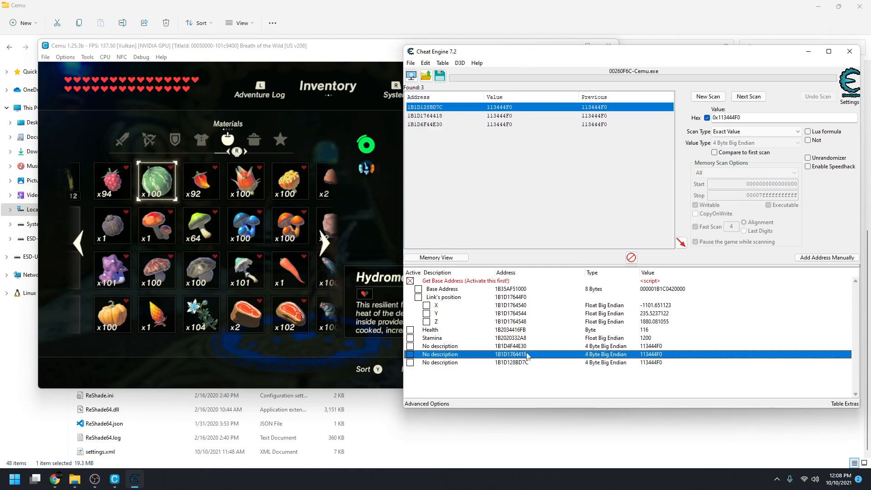
{"action": "left_click", "coordinate": [527, 348]}
{"action": "left_click_drag", "start_coordinate": [561, 378], "coordinate": [533, 370]}
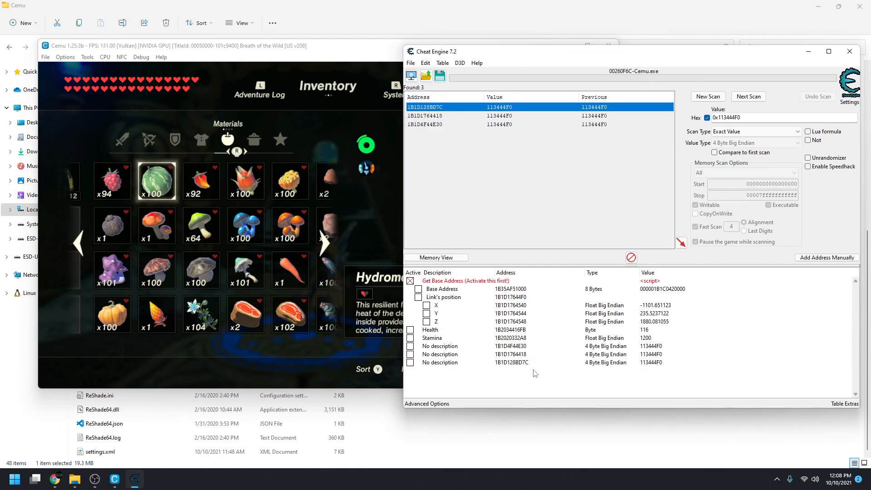
{"action": "left_click", "coordinate": [523, 364]}
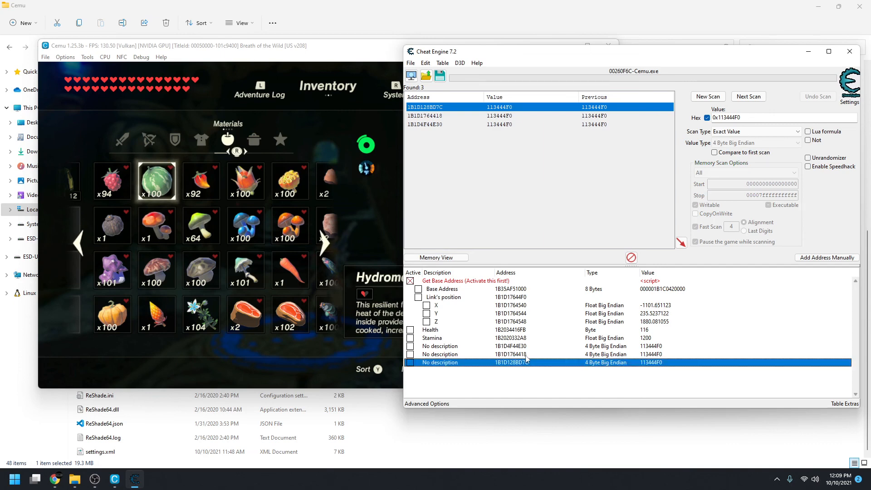
{"action": "left_click", "coordinate": [524, 355]}
{"action": "left_click", "coordinate": [525, 347]}
{"action": "left_click", "coordinate": [521, 363]}
{"action": "left_click", "coordinate": [517, 378]}
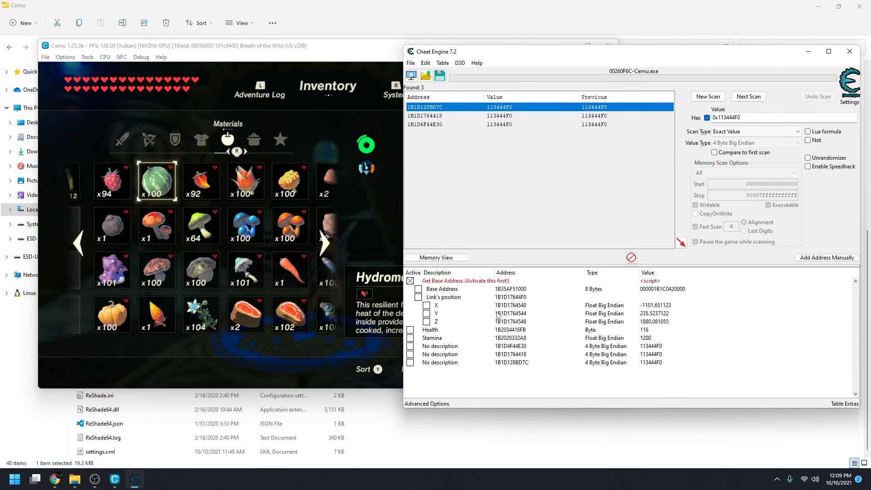
{"action": "left_click", "coordinate": [508, 298]}
{"action": "left_click", "coordinate": [541, 376]}
Delete the three records without a description from the address list.
{"action": "left_click", "coordinate": [516, 363]}
{"action": "left_click", "coordinate": [518, 347], "text": "shift"}
{"action": "right_click", "coordinate": [519, 358]}
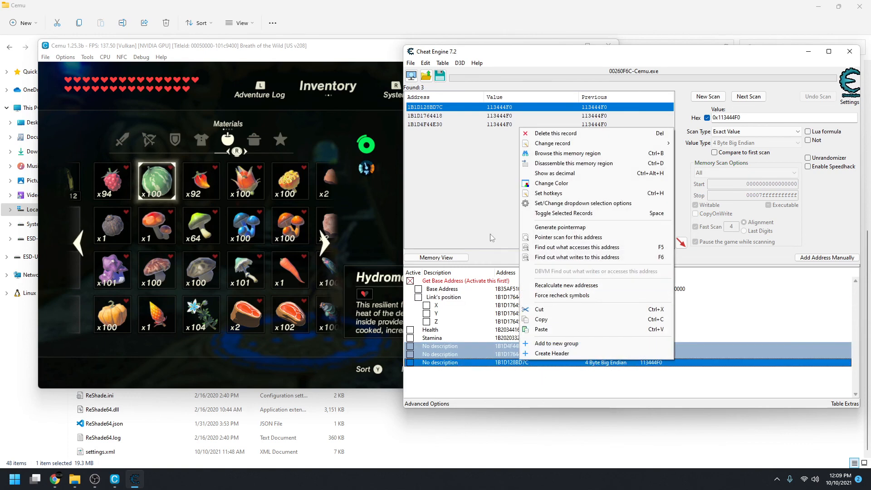
{"action": "left_click", "coordinate": [563, 133]}
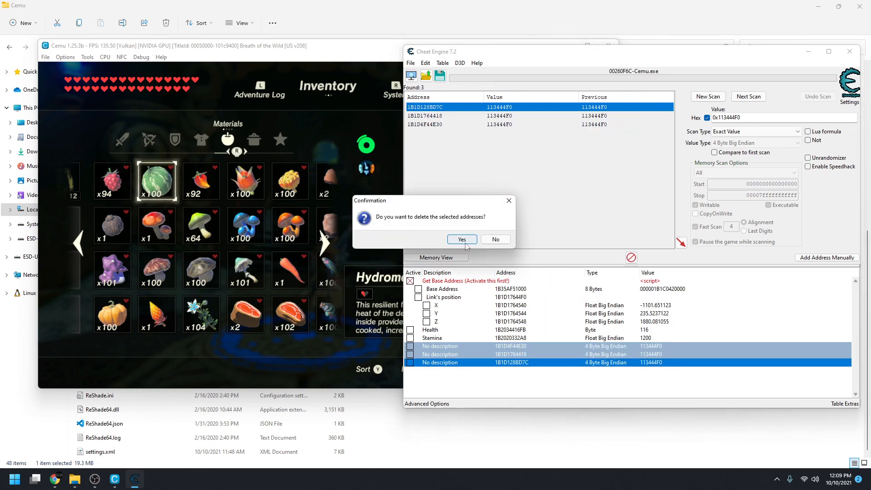
{"action": "left_click", "coordinate": [461, 239]}
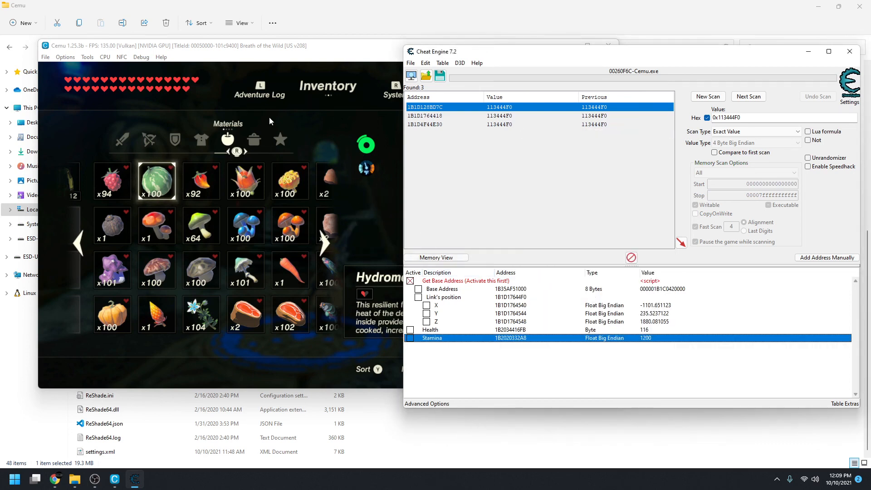
Clear the scan results for a new scan and check the address expression of the Link's position record.
{"action": "left_click", "coordinate": [708, 96]}
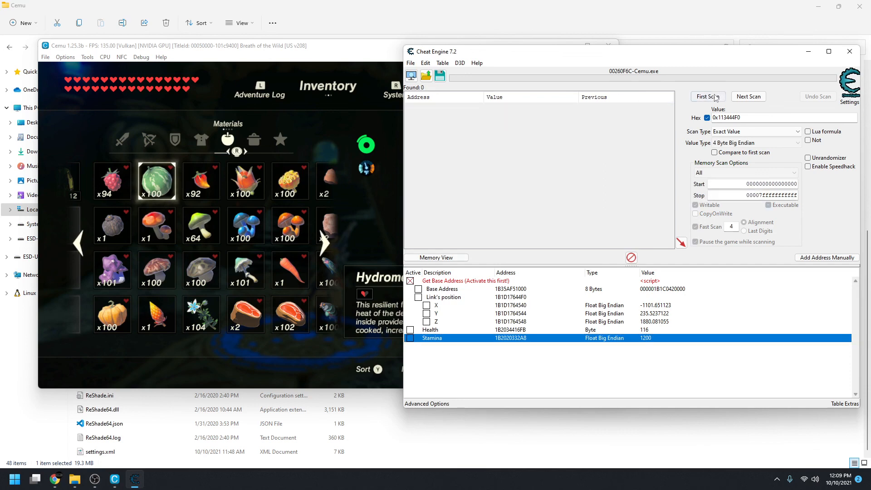
{"action": "double_click", "coordinate": [508, 297]}
{"action": "left_click", "coordinate": [411, 308]}
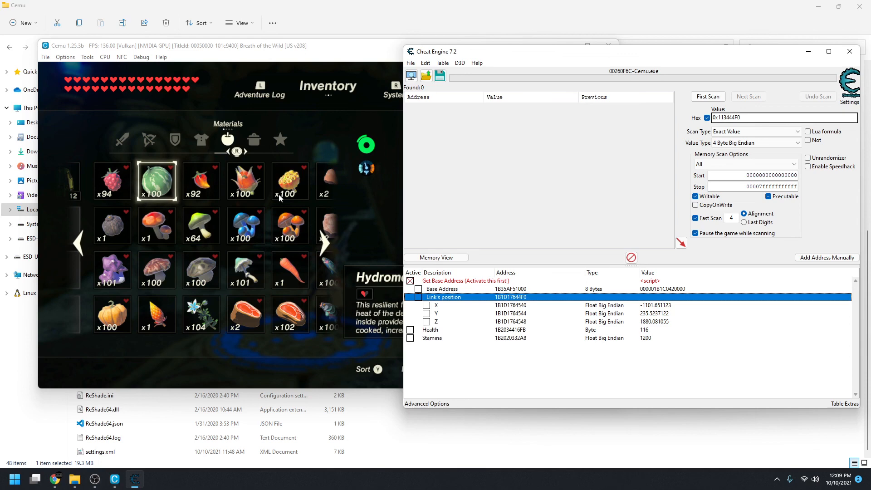